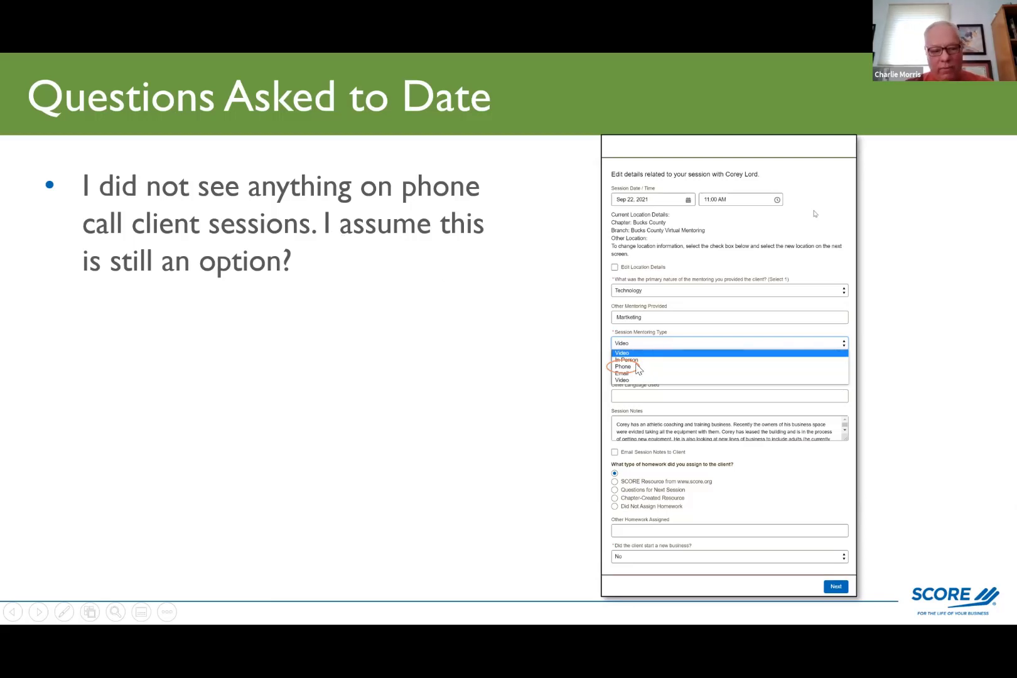
Sign in to SCORE Engage with the volunteer's Google account and open My Client Requests.
key(Escape)
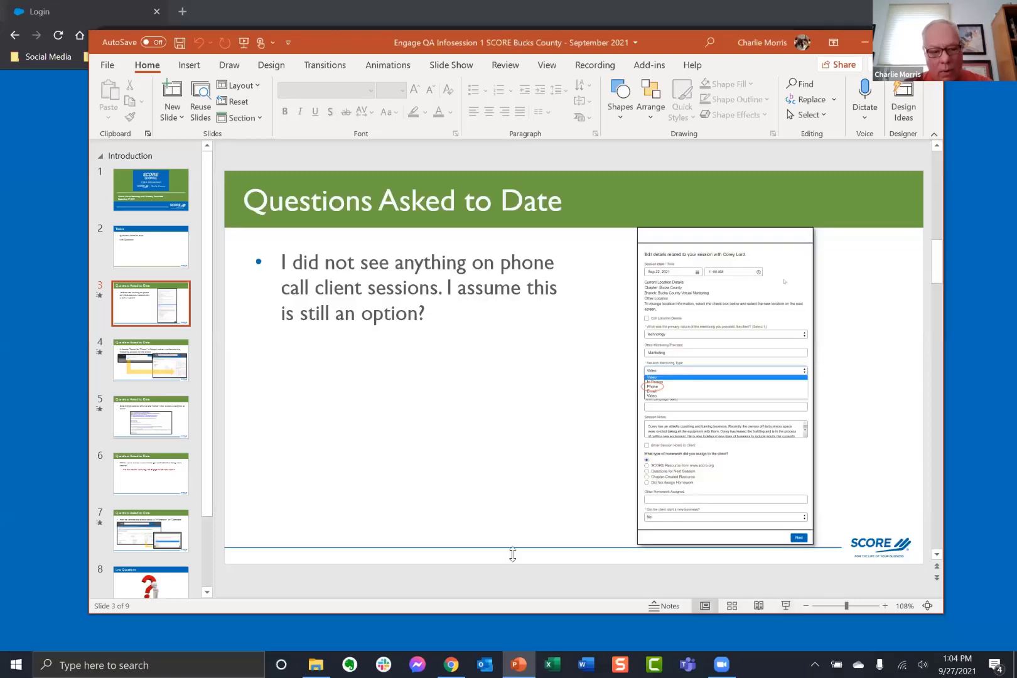
click(451, 664)
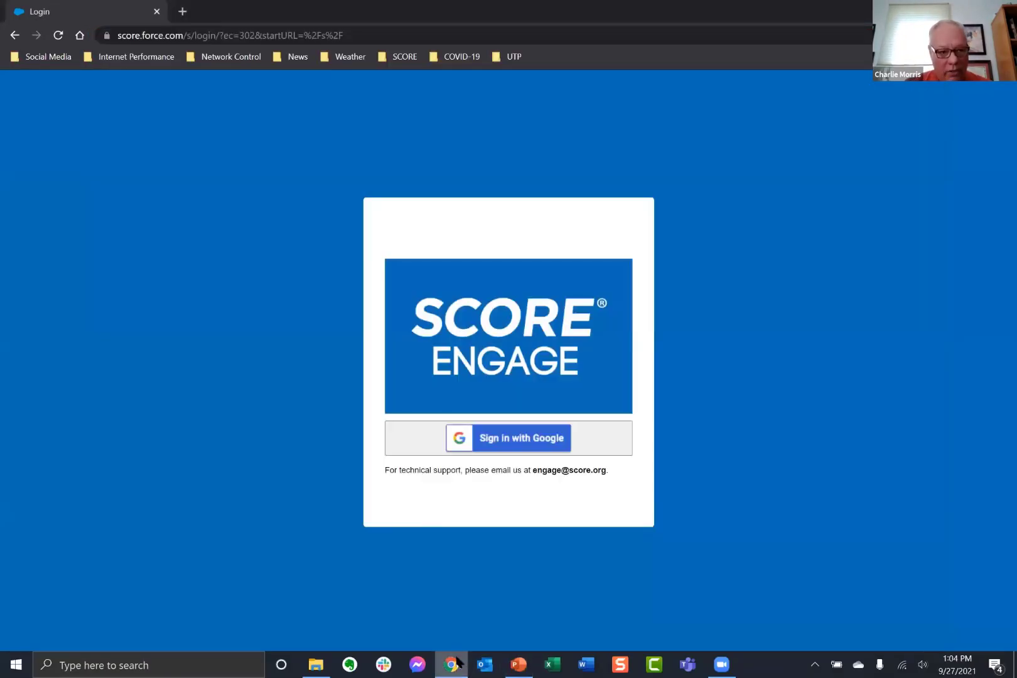
click(525, 451)
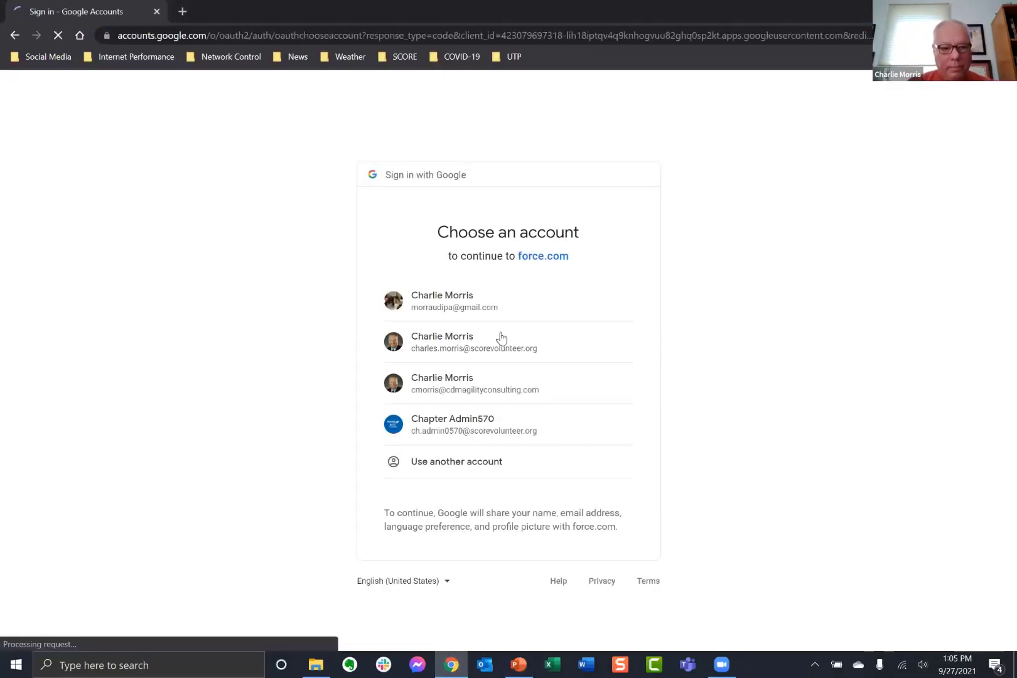
click(475, 341)
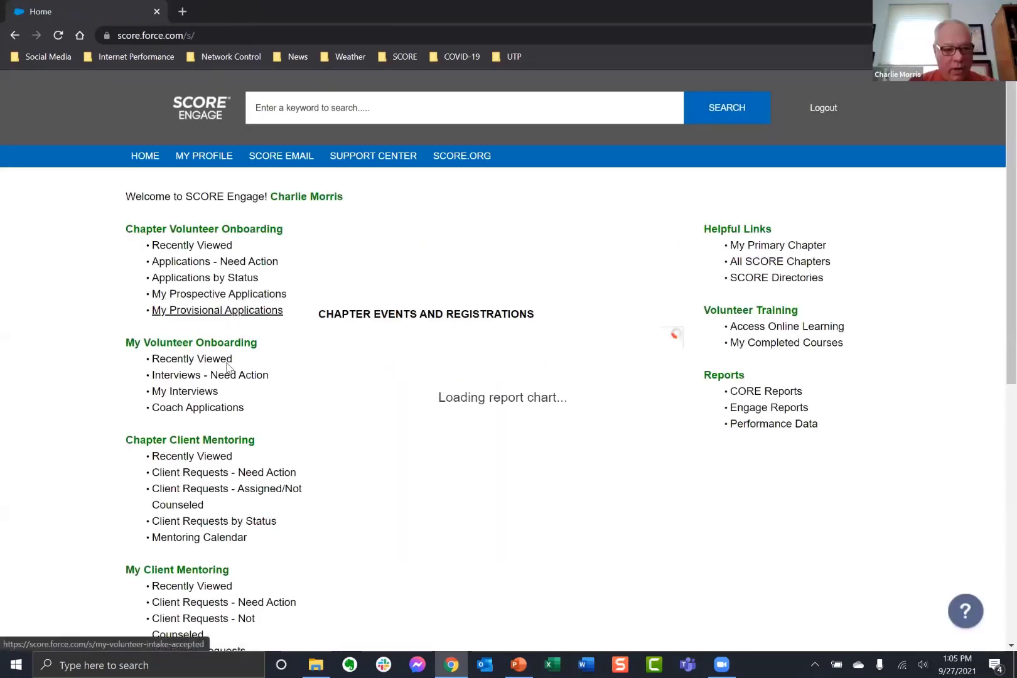
scroll(227, 559, down, 2)
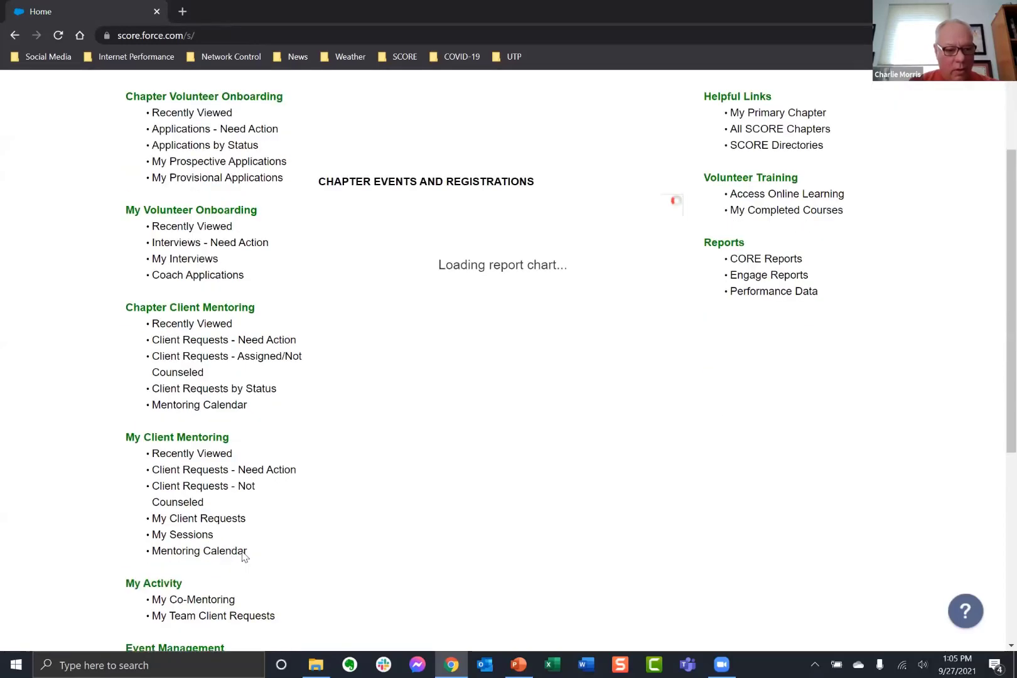
click(210, 519)
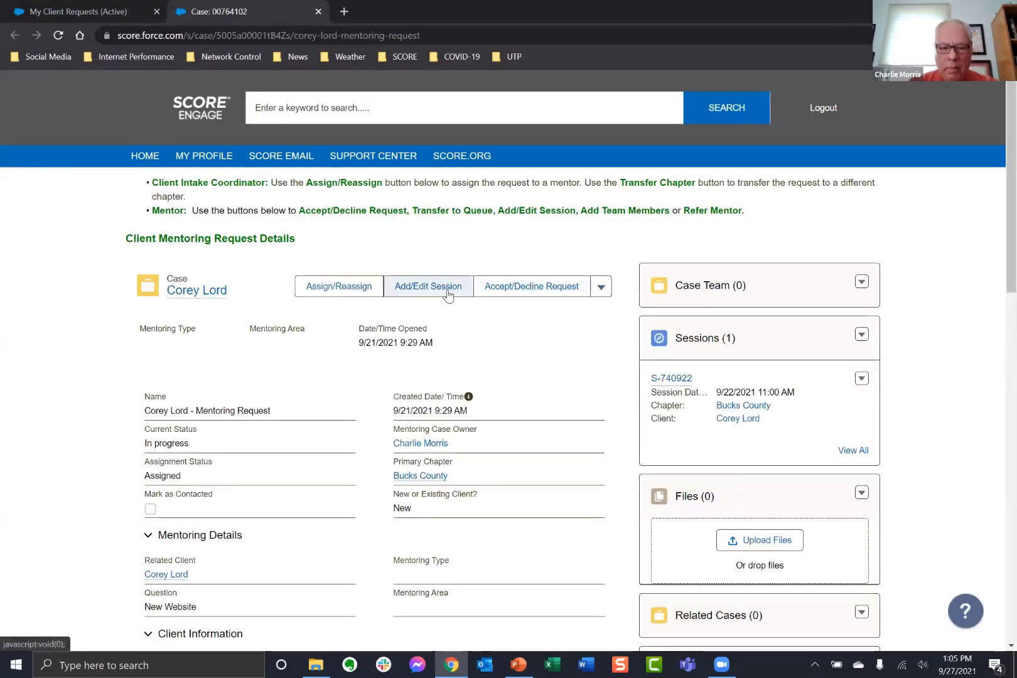
Review the mentoring type options for the 9/22/2021 11:00 AM session, then close it unchanged.
click(446, 288)
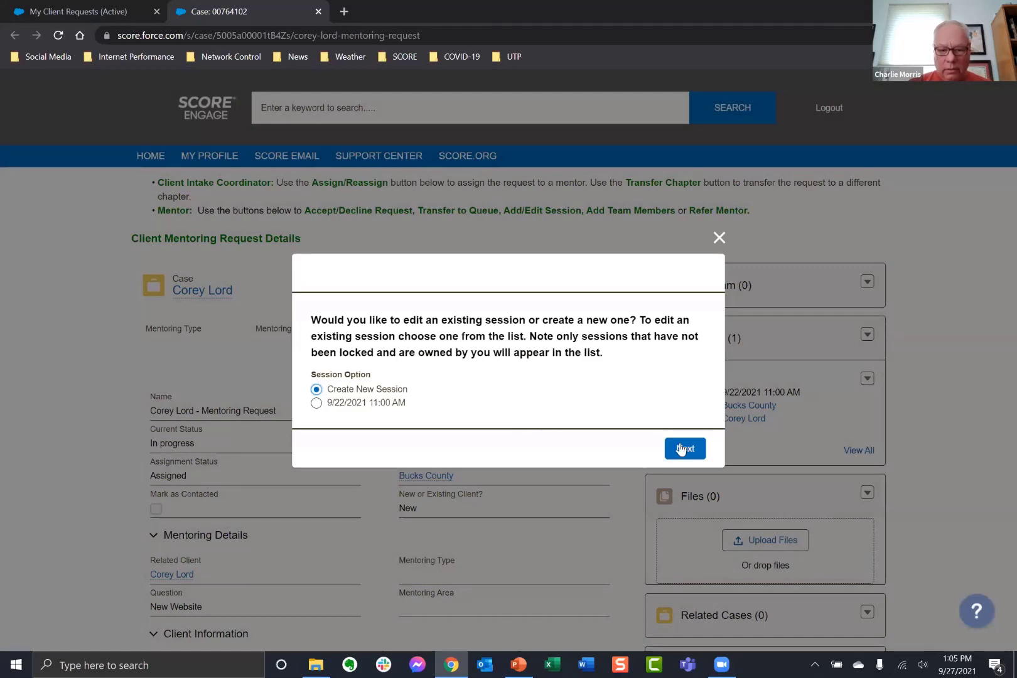
click(316, 402)
click(700, 450)
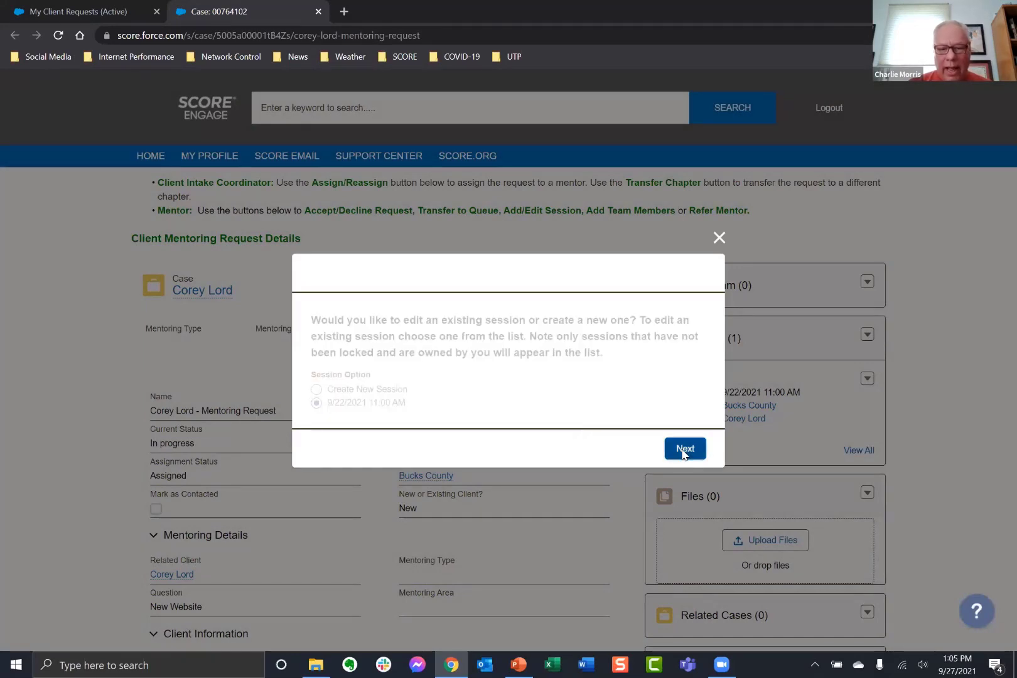
scroll(501, 430, down, 2)
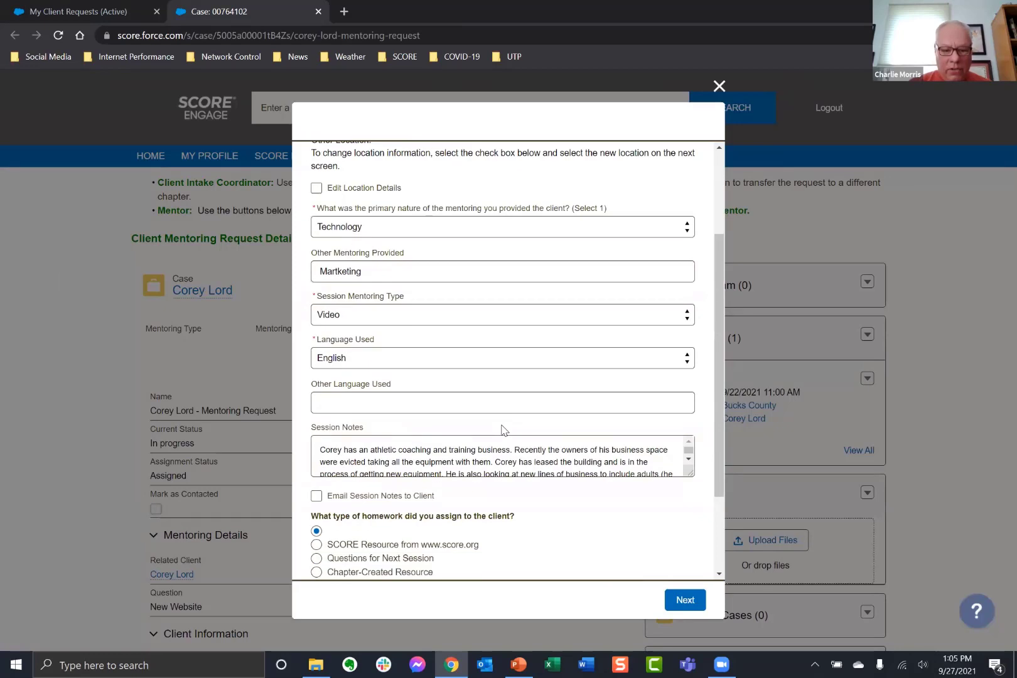
scroll(501, 430, down, 2)
scroll(501, 430, up, 4)
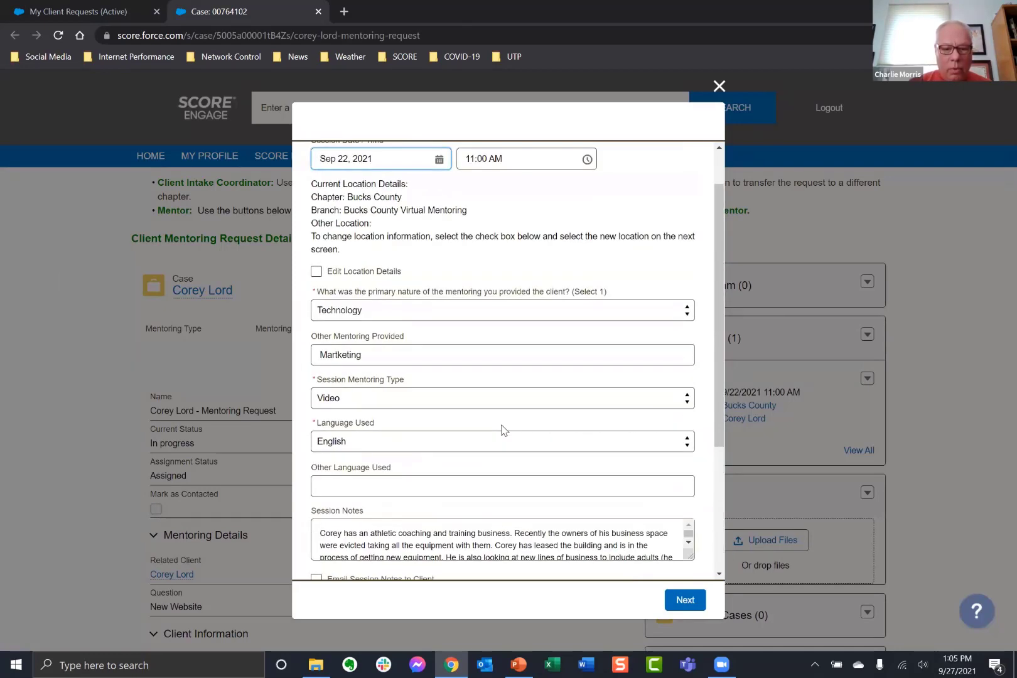
click(402, 399)
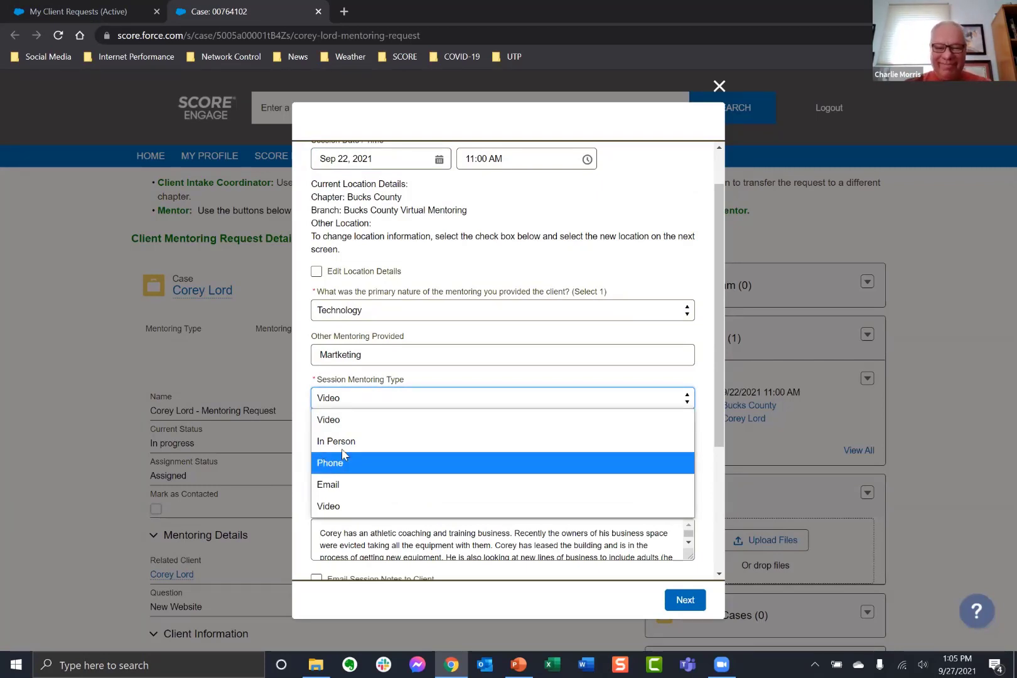
click(719, 86)
click(718, 86)
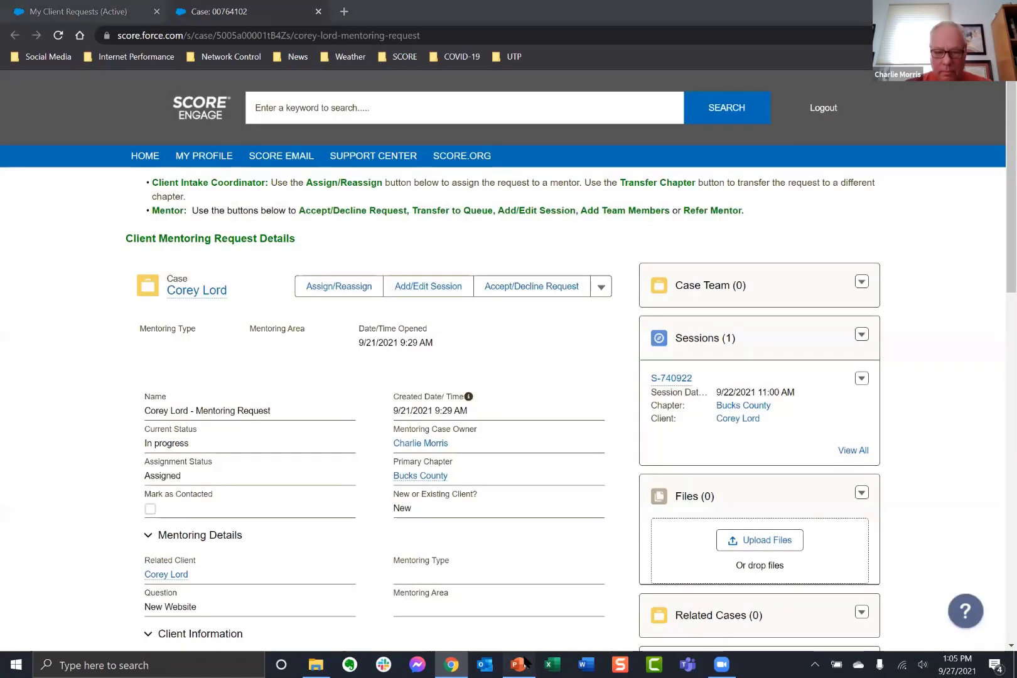
click(521, 663)
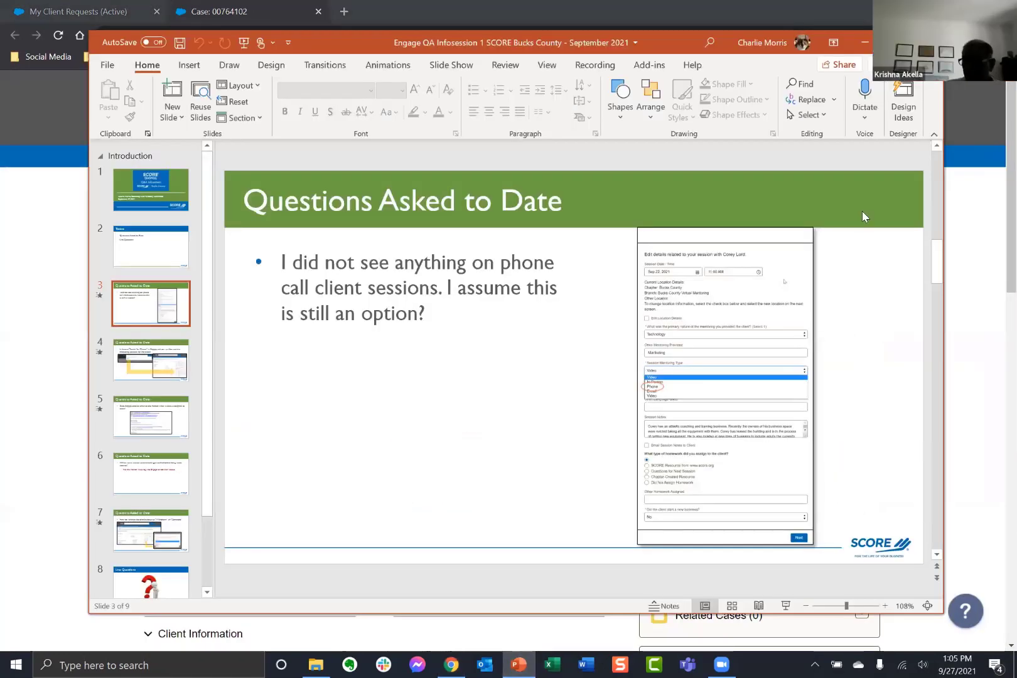
Present slides 3 and 4, revealing the Phone option and client contact screenshots, then end the show.
click(786, 606)
key(Right)
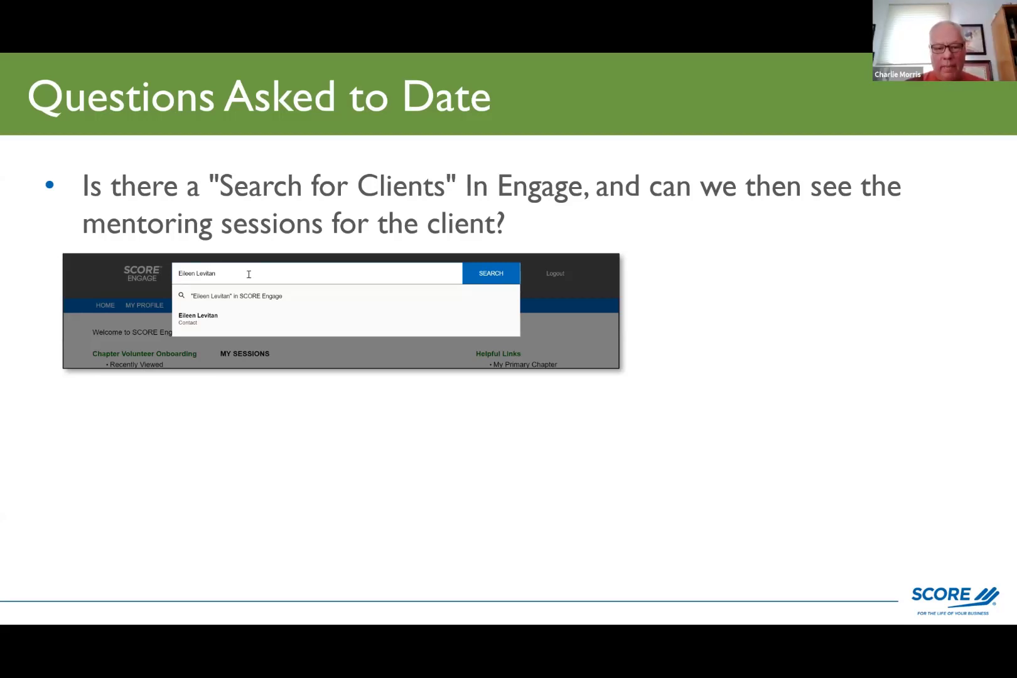
key(Right)
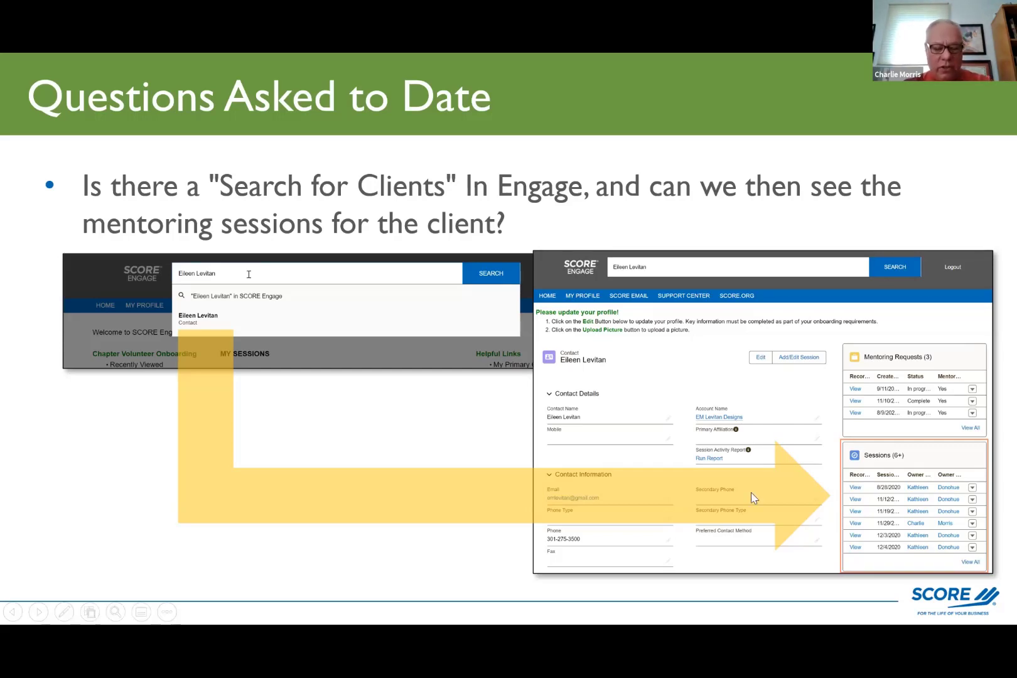
key(Escape)
Find the client's contact record by name and list all 42 sessions, newest first.
click(50, 253)
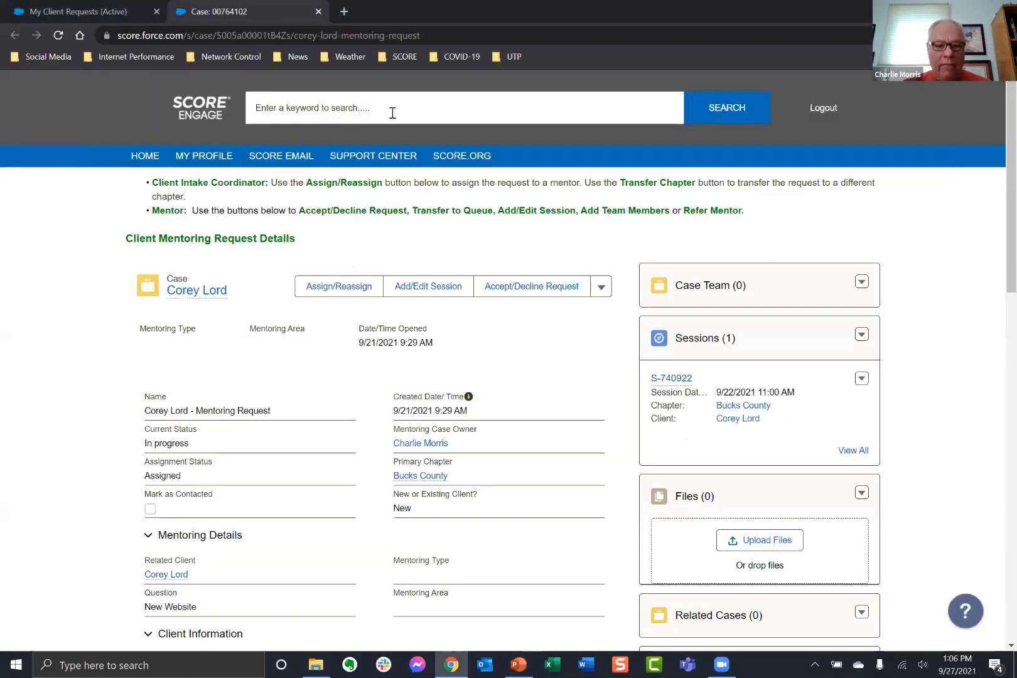
click(146, 164)
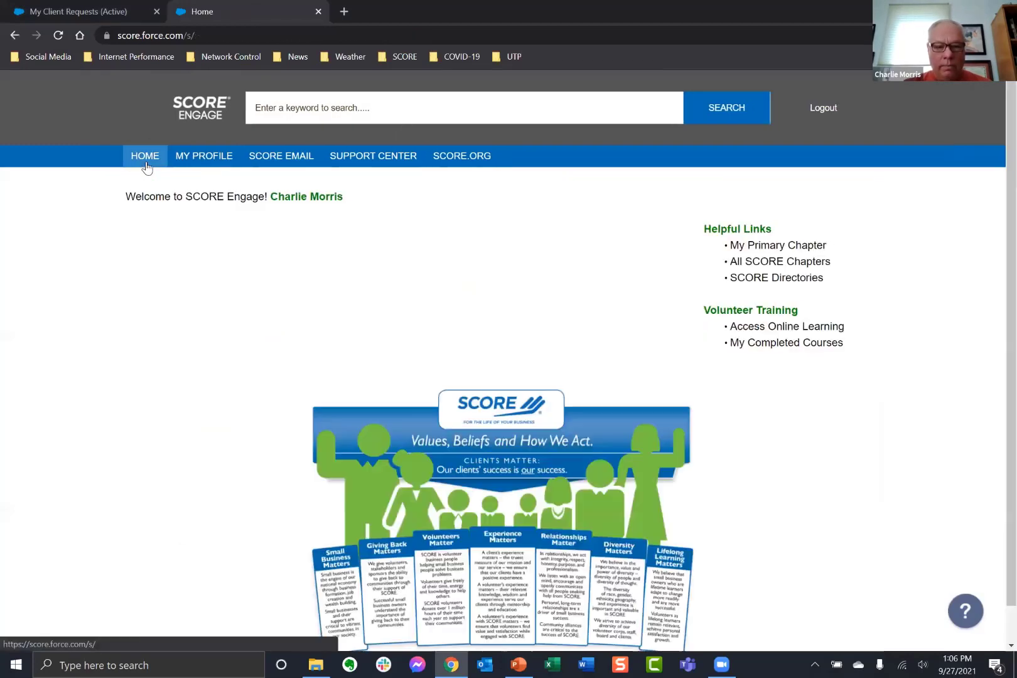
click(363, 106)
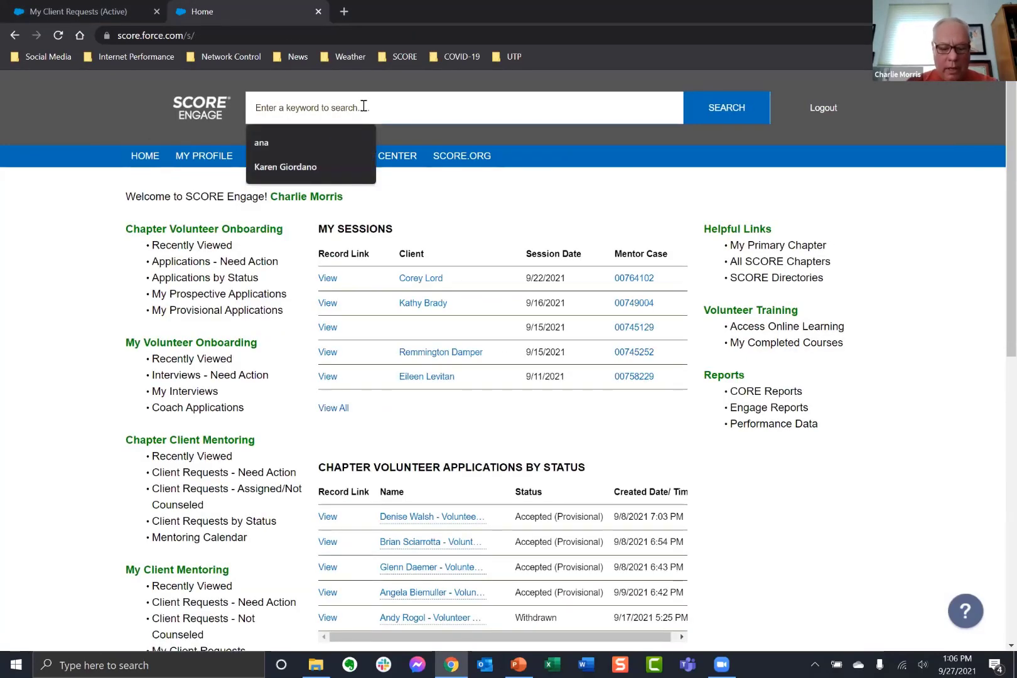
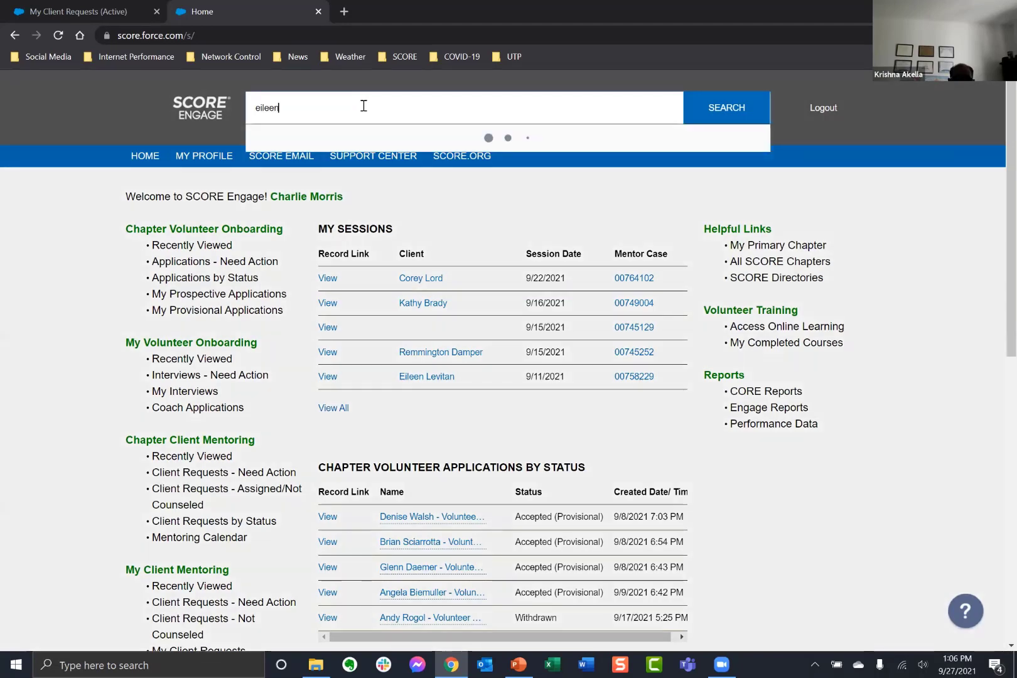
text(n)
click(278, 182)
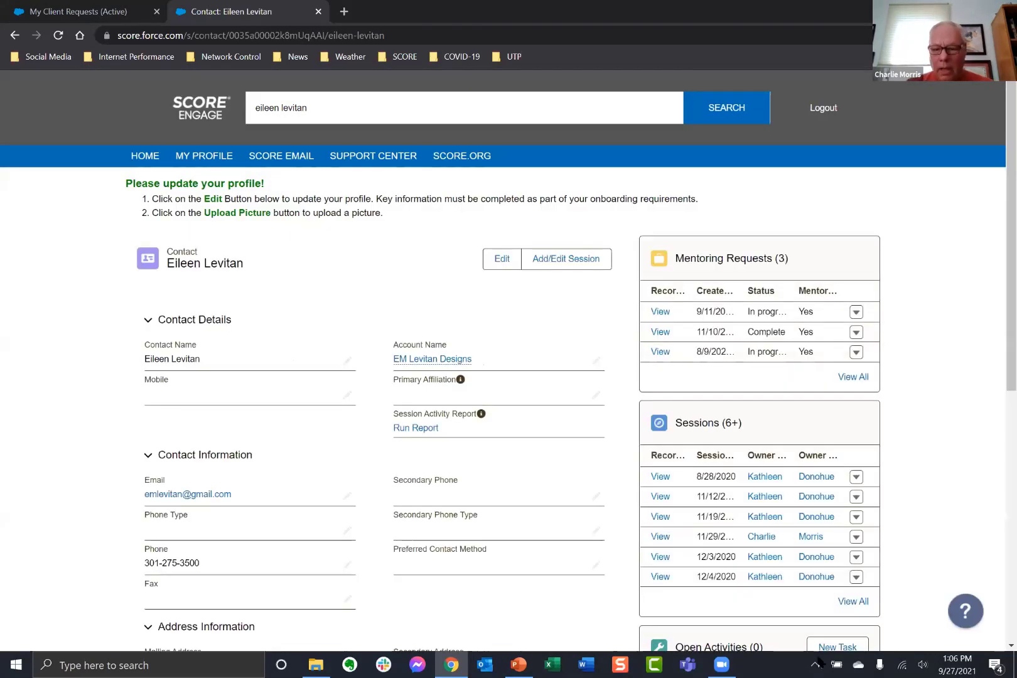
click(854, 604)
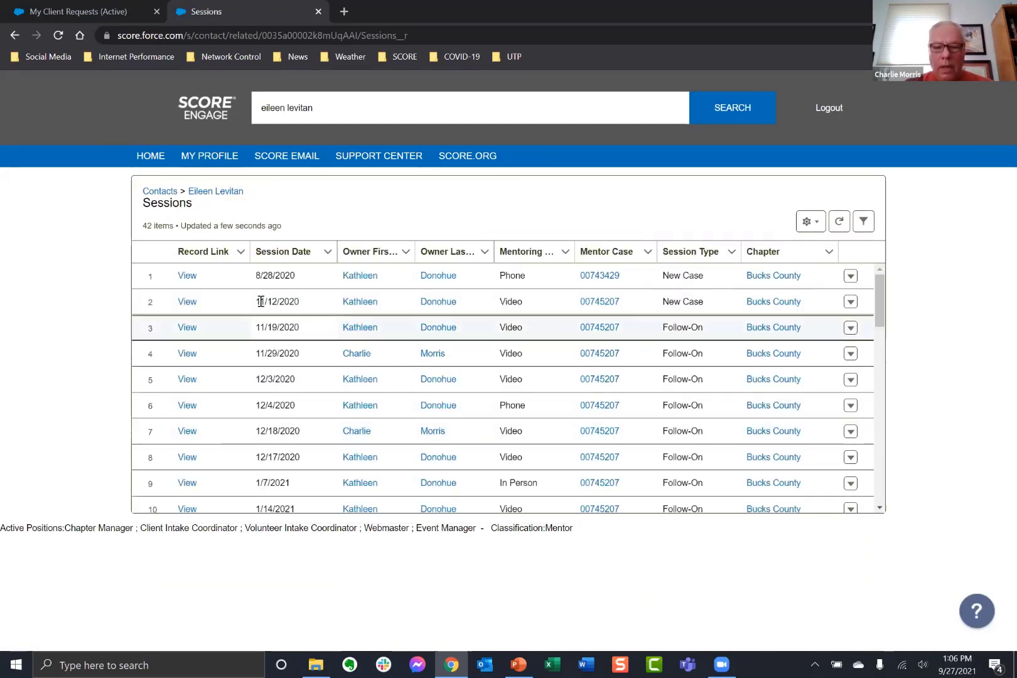
click(296, 253)
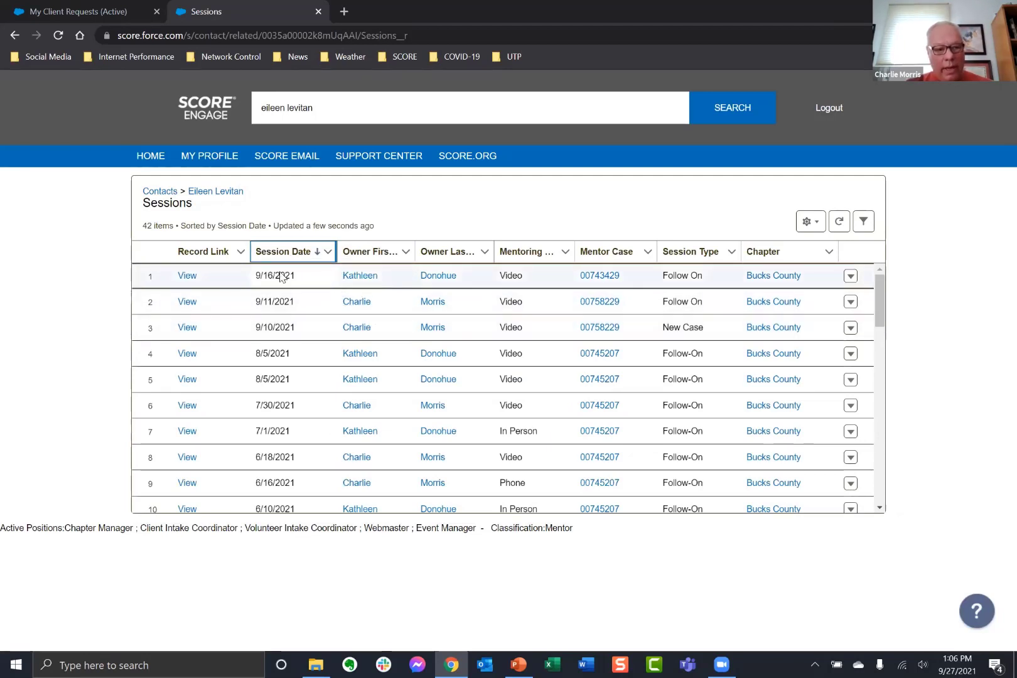
Open and review the most recent 9/16/2021 session's details.
click(186, 276)
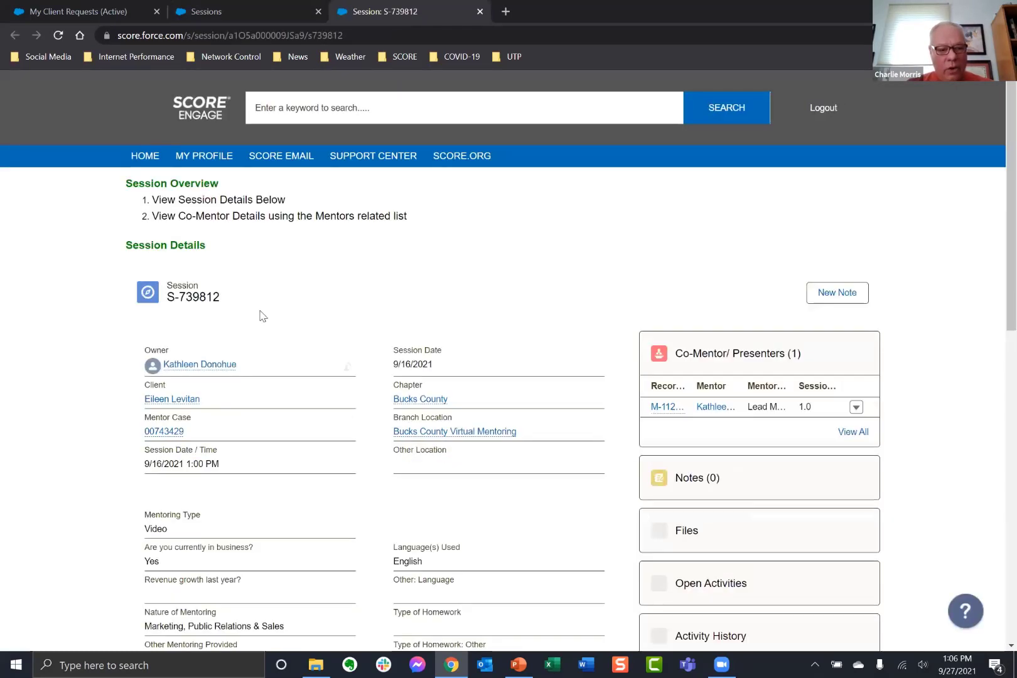
scroll(334, 420, down, 4)
scroll(334, 419, down, 2)
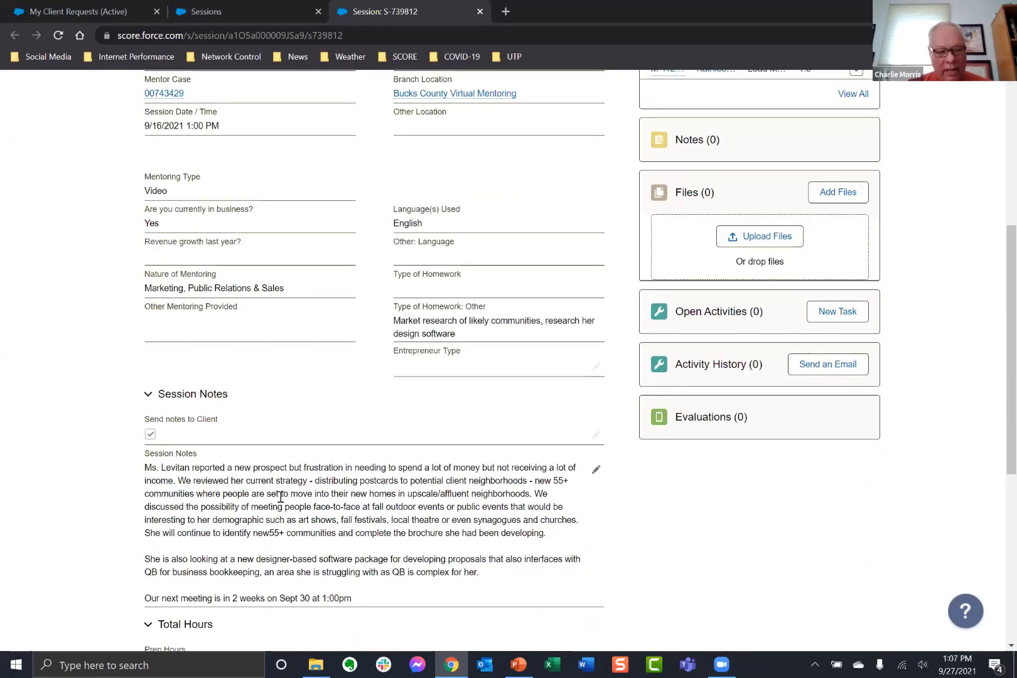
scroll(306, 499, up, 6)
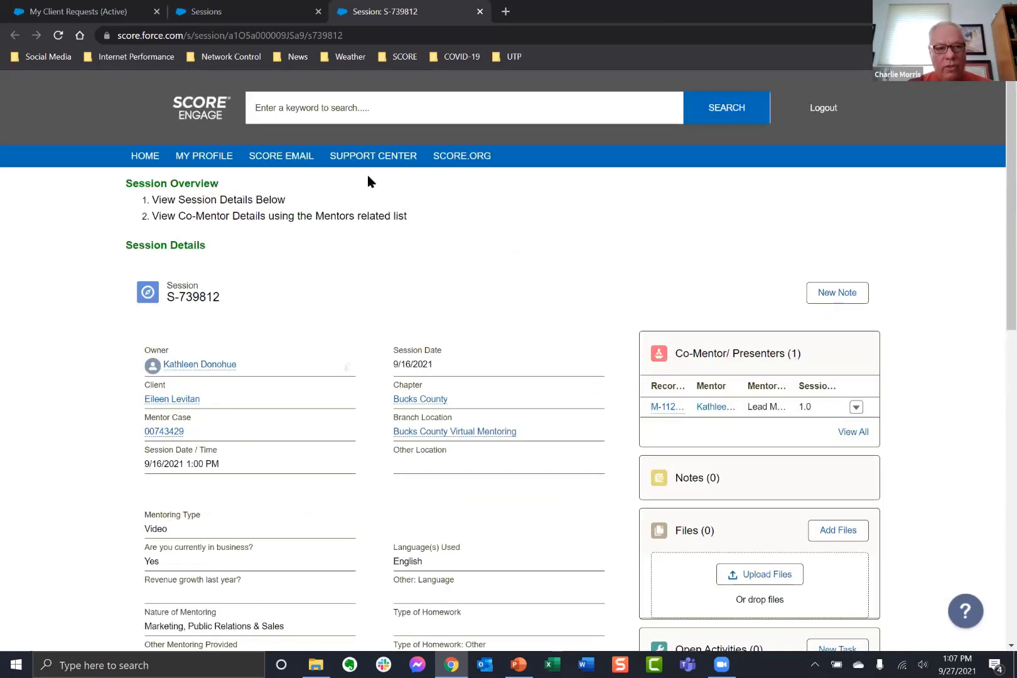
Close the Sessions tab and the session record tab, returning to My Client Requests (Active).
right_click(185, 19)
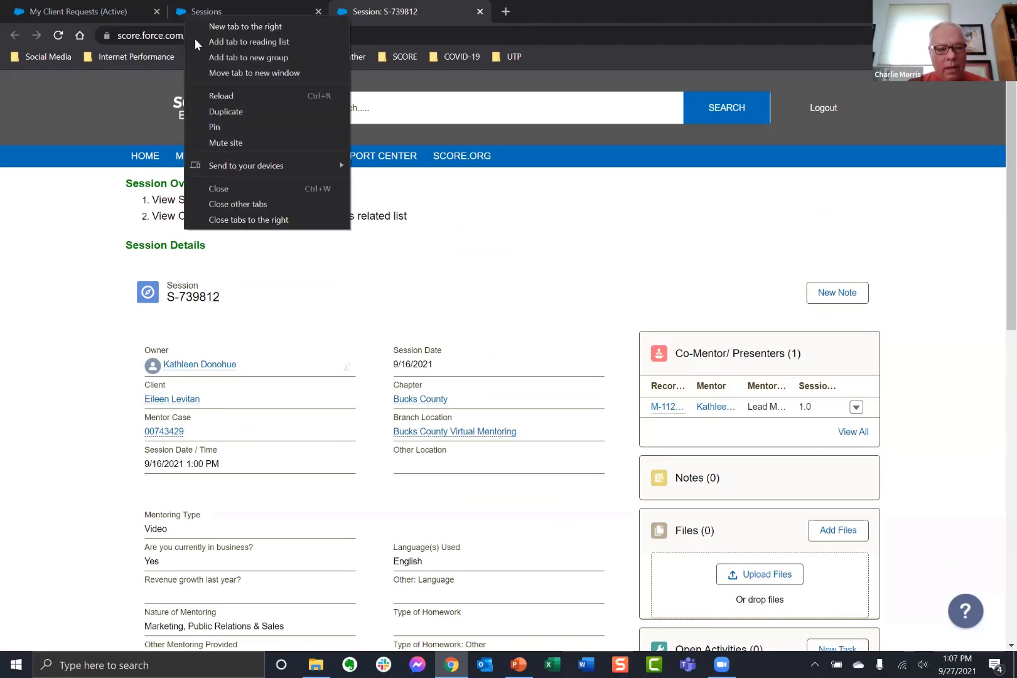
click(219, 188)
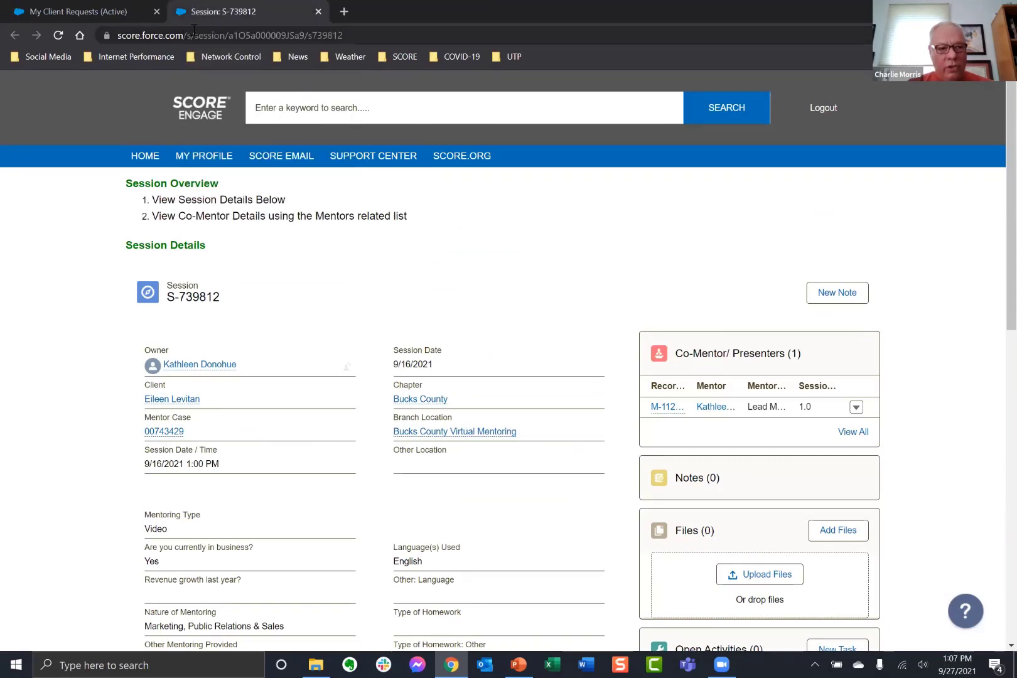
right_click(197, 14)
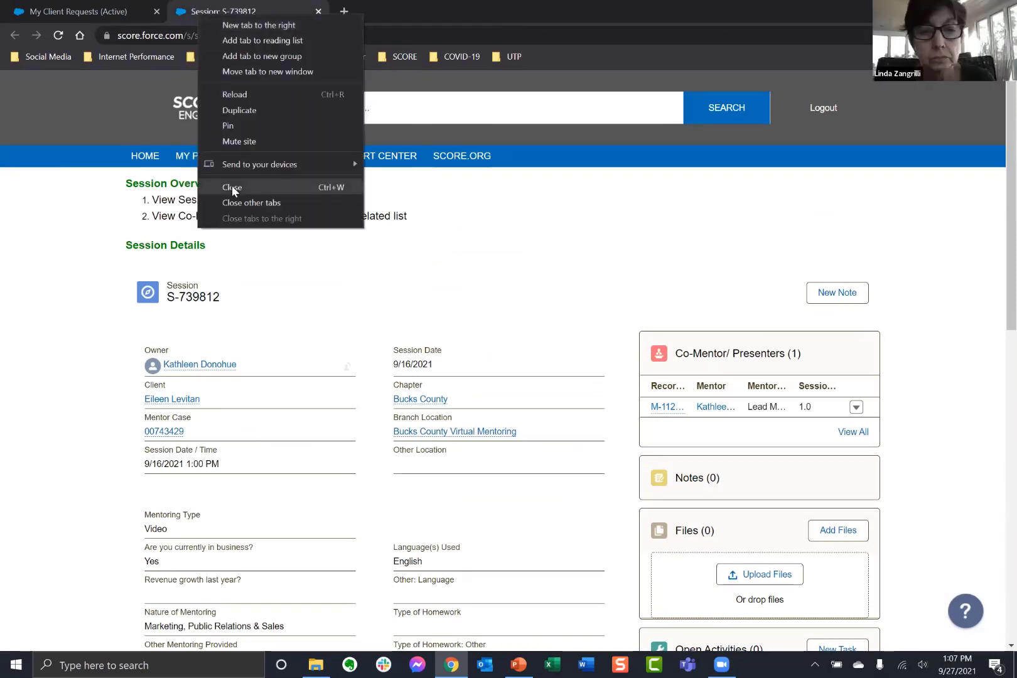
click(233, 186)
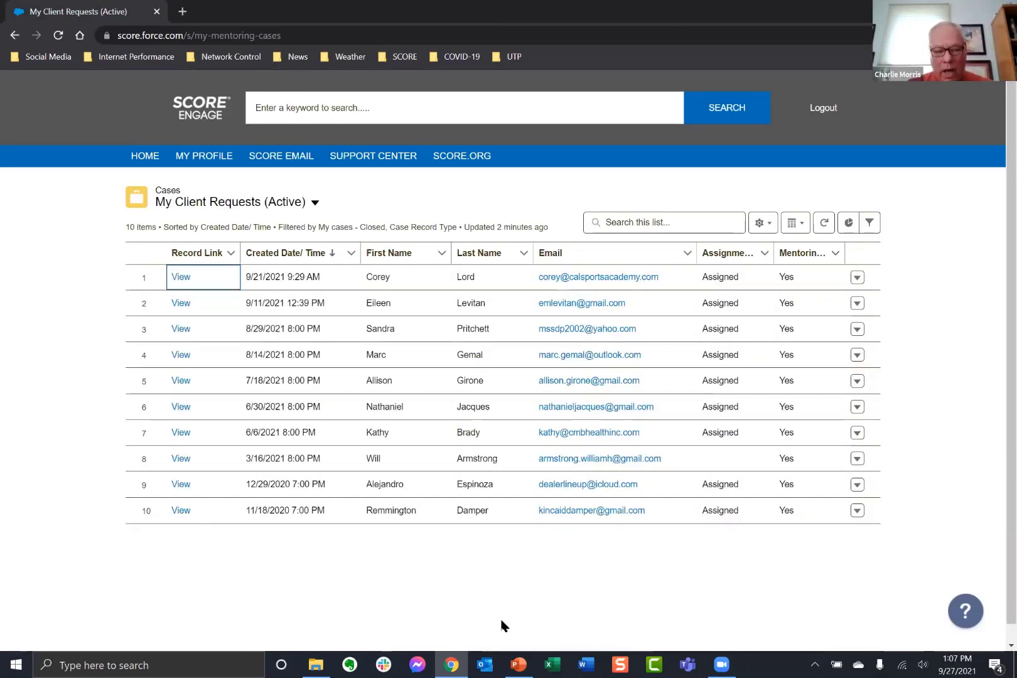
Return to the Engage home page and enter the volunteer's name in the keyword search.
click(514, 664)
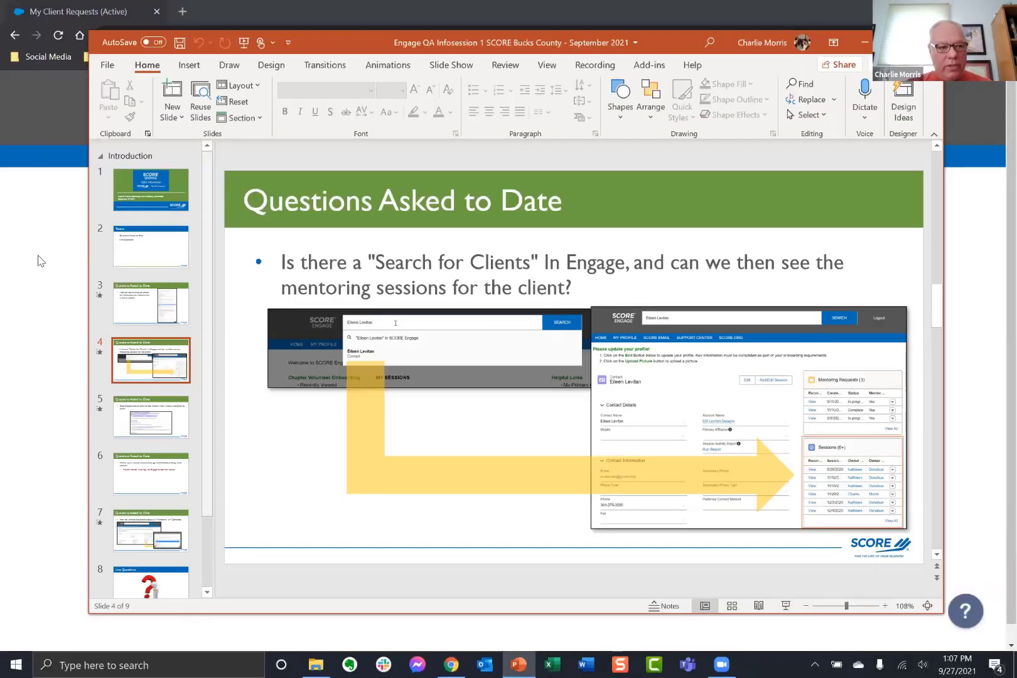
click(40, 268)
click(136, 158)
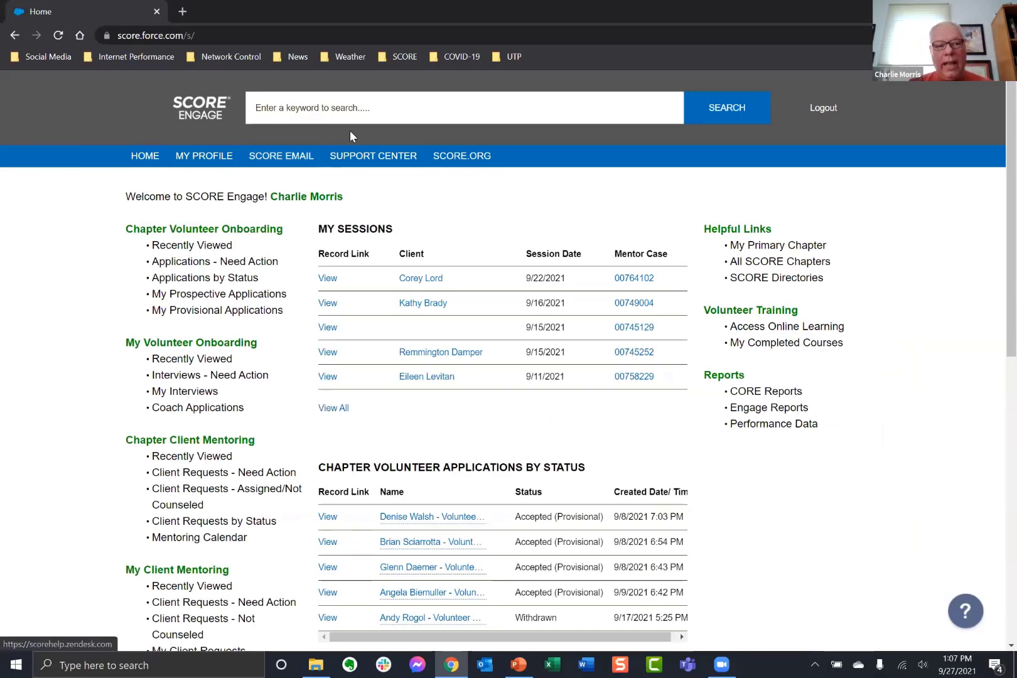
click(345, 107)
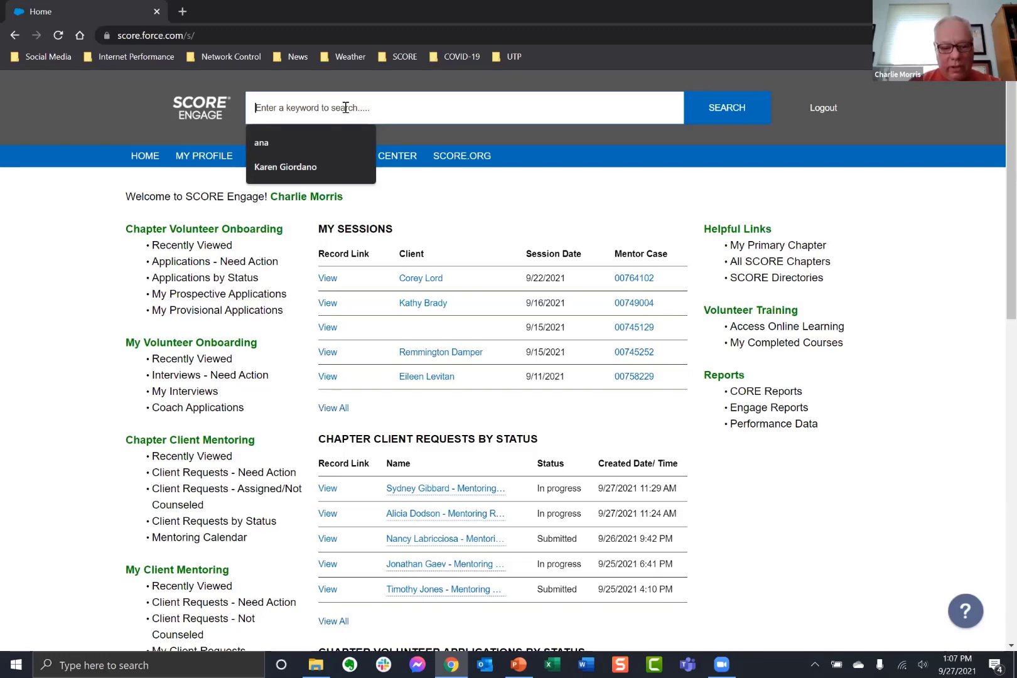
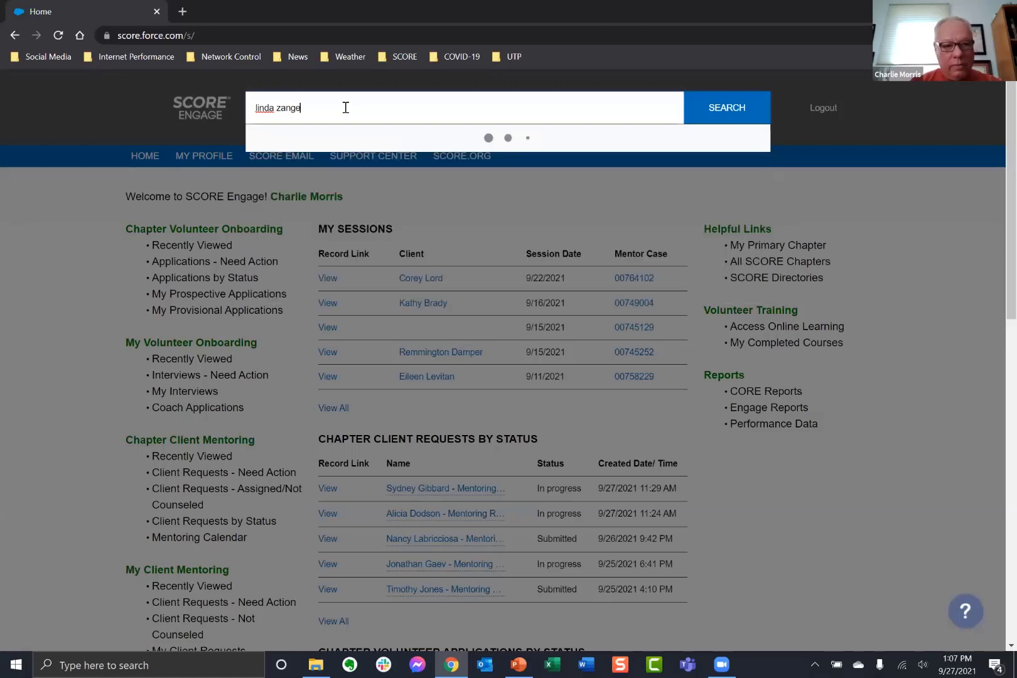
Fix the search text, open the mentor's contact record, and review her Active Mentor profile.
key(BackSpace)
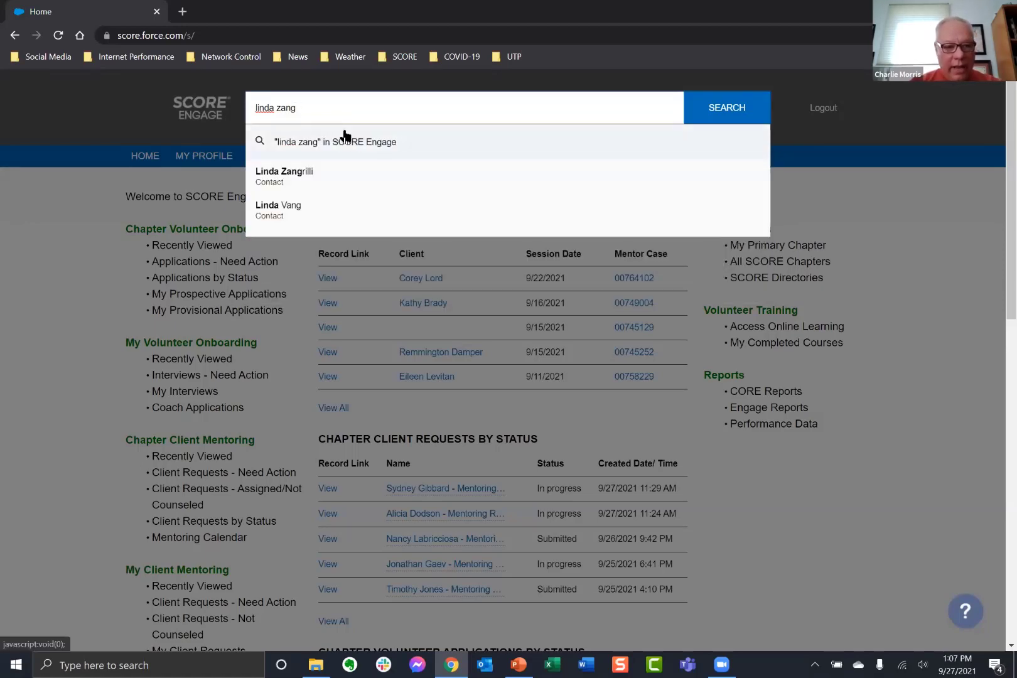
click(284, 180)
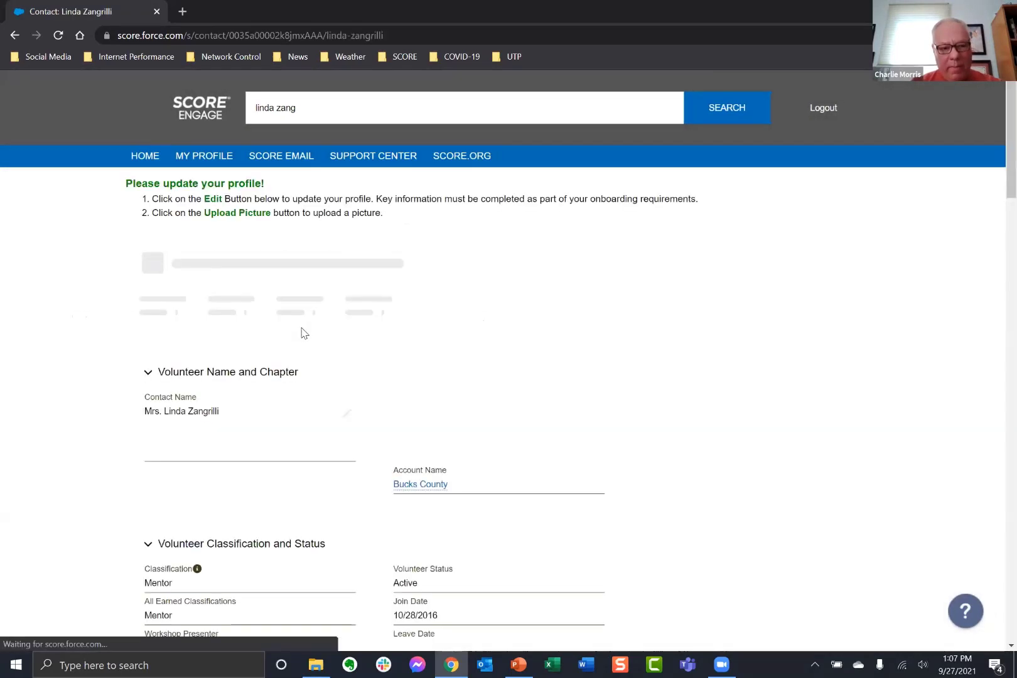
scroll(251, 410, down, 1)
scroll(254, 409, down, 8)
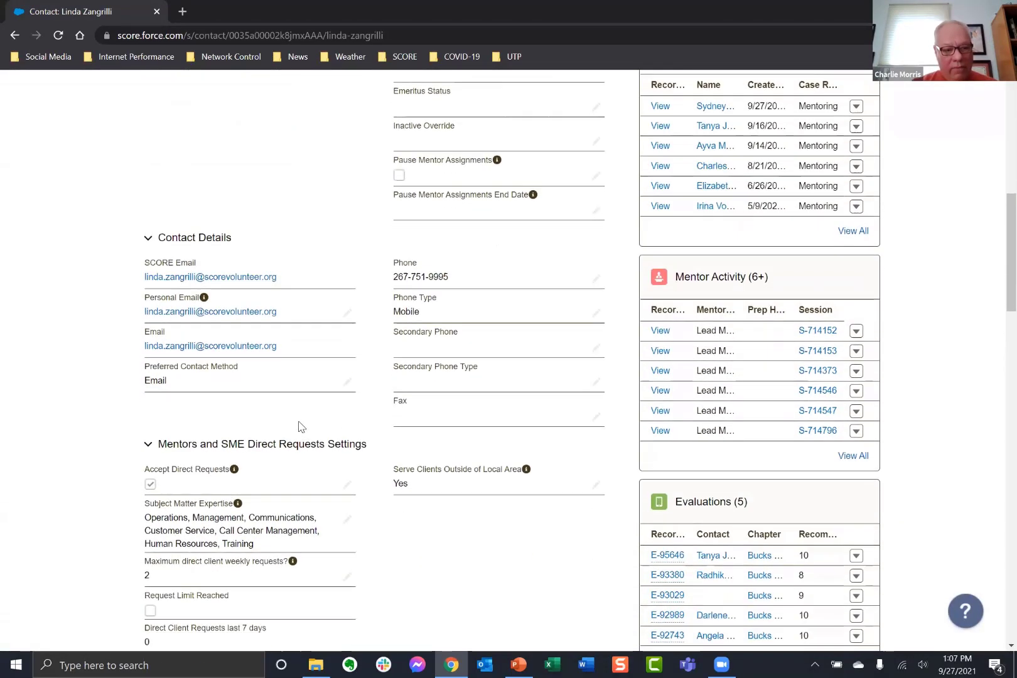
scroll(299, 427, down, 1)
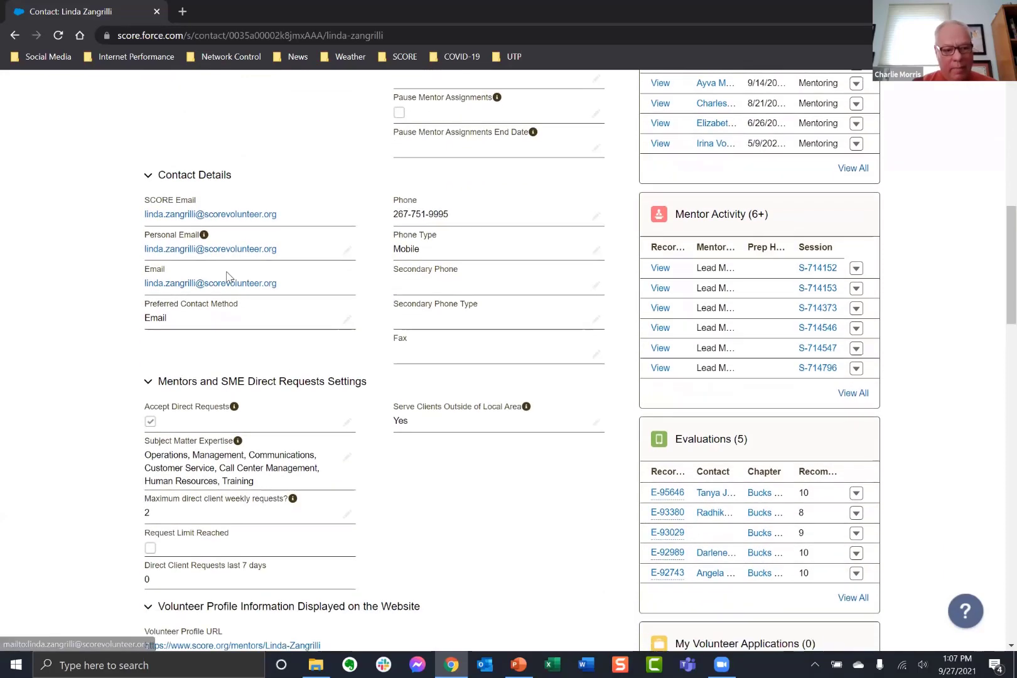
scroll(228, 276, down, 9)
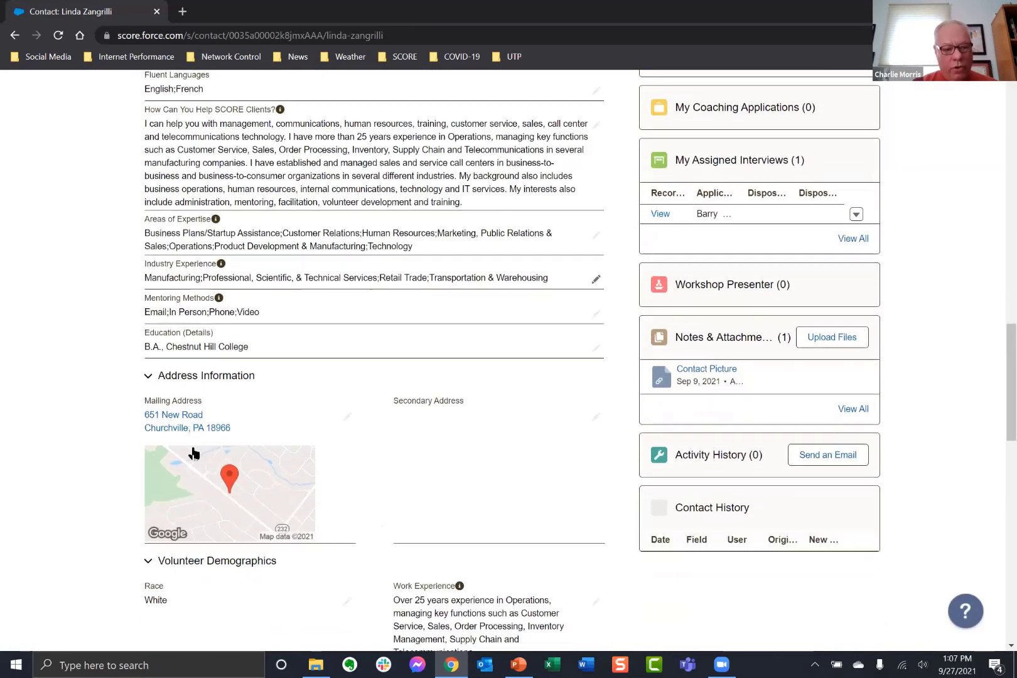
scroll(236, 464, down, 5)
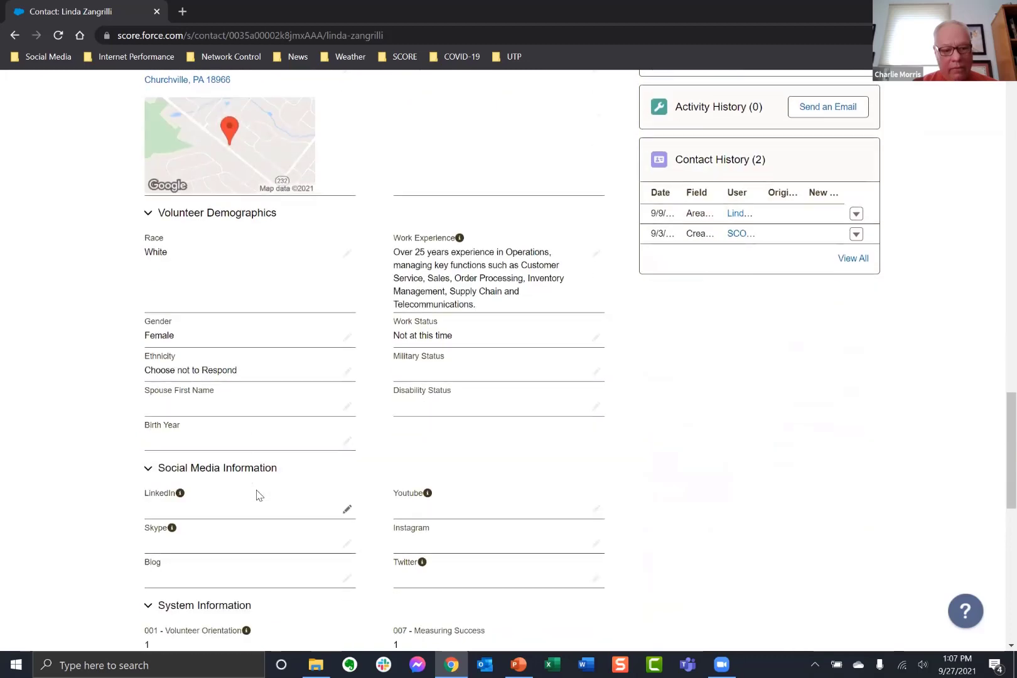
scroll(256, 496, down, 2)
scroll(256, 508, up, 5)
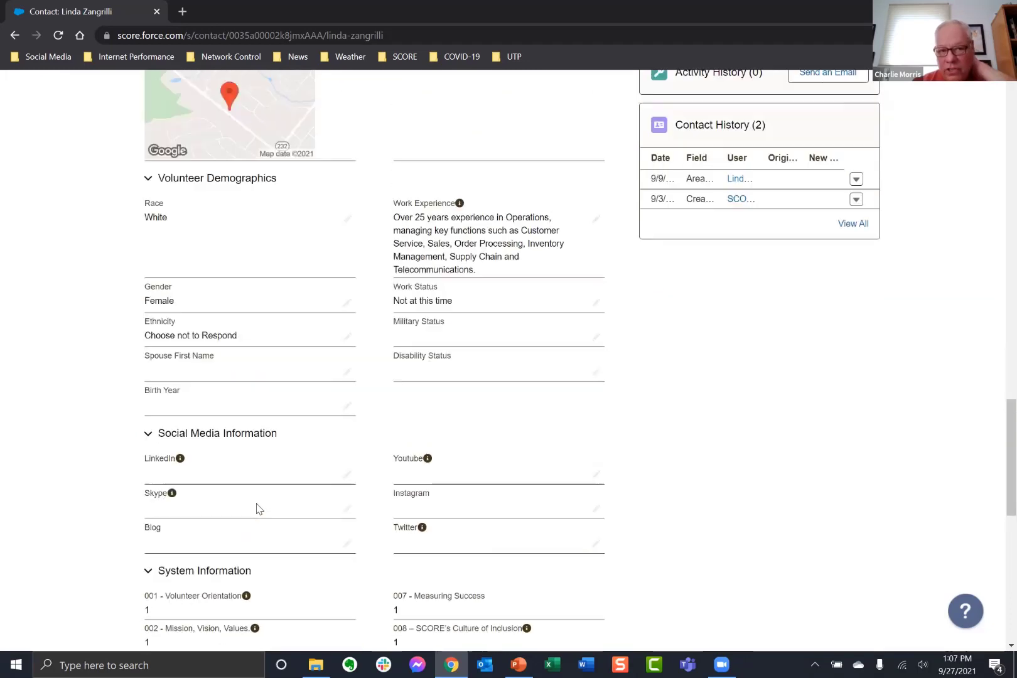
scroll(256, 509, up, 5)
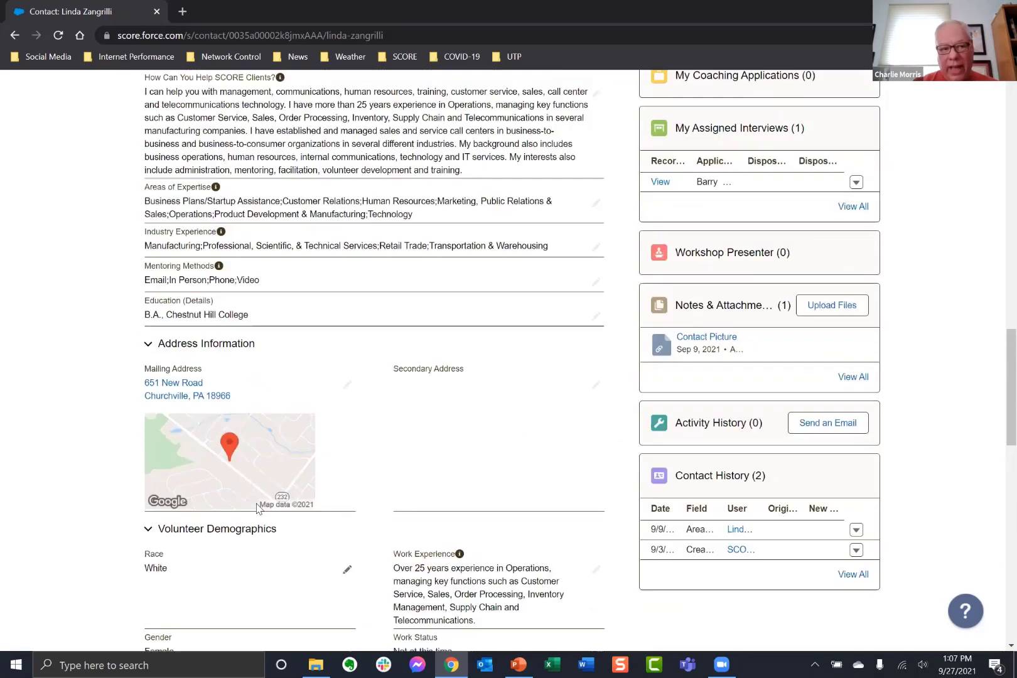
scroll(283, 485, up, 4)
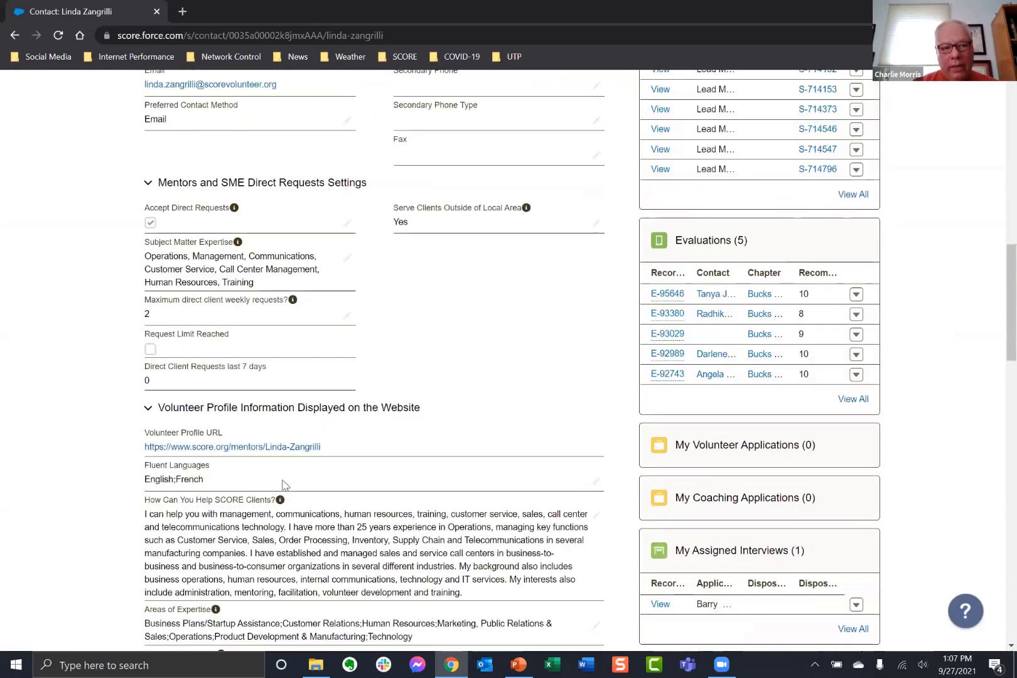
scroll(282, 487, up, 11)
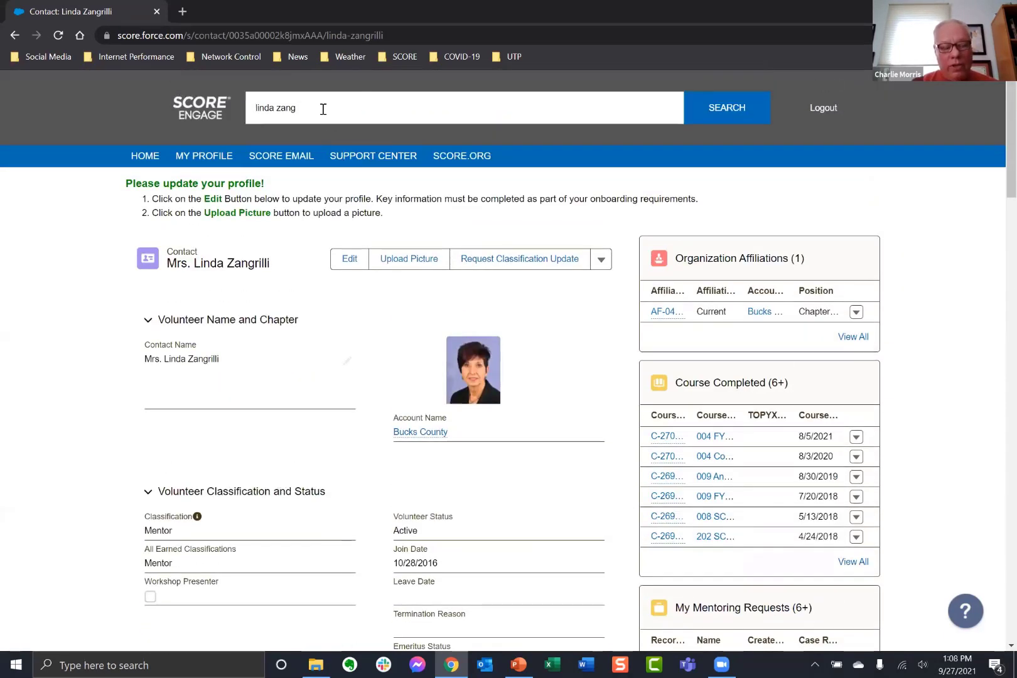
Search 'bucks county' and open the Bucks County chapter account, scrolling to its affiliated contacts.
click(323, 109)
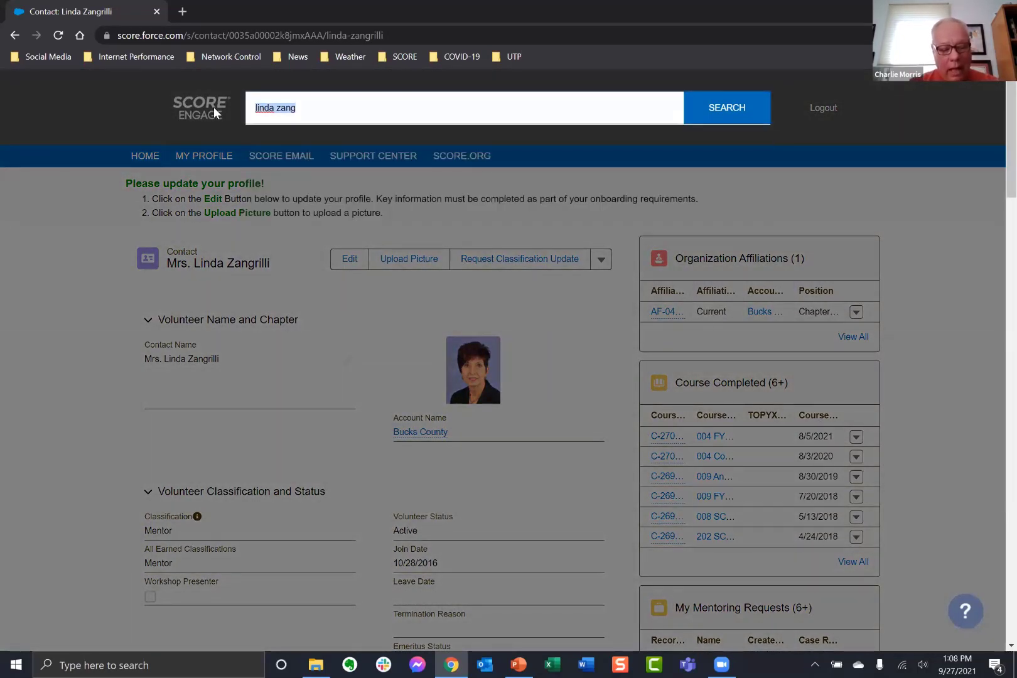
text(buck)
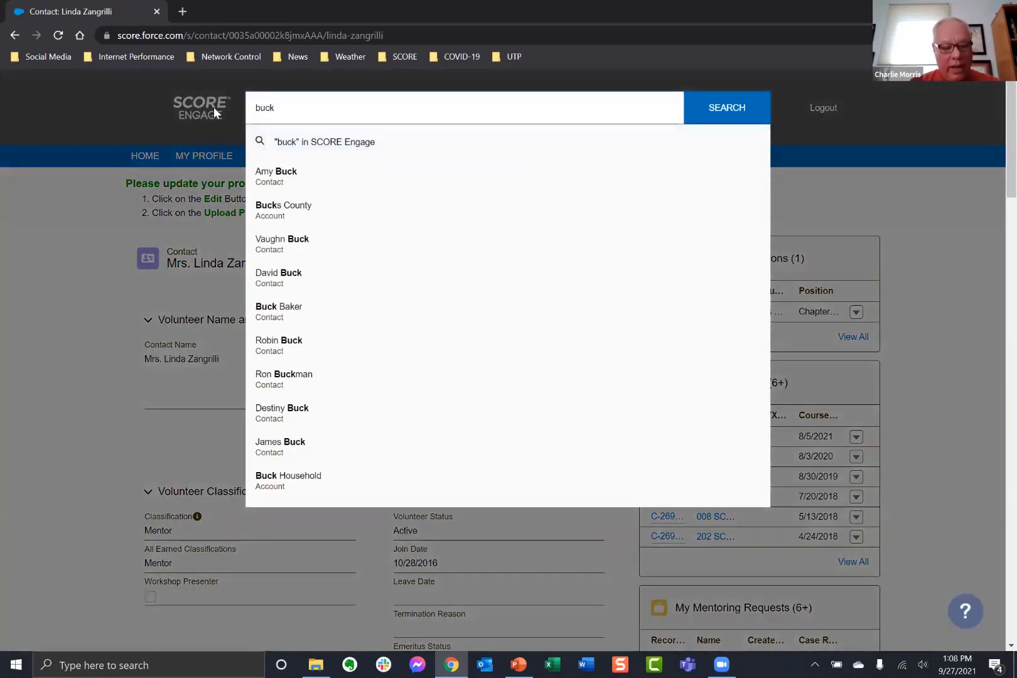
text(s county)
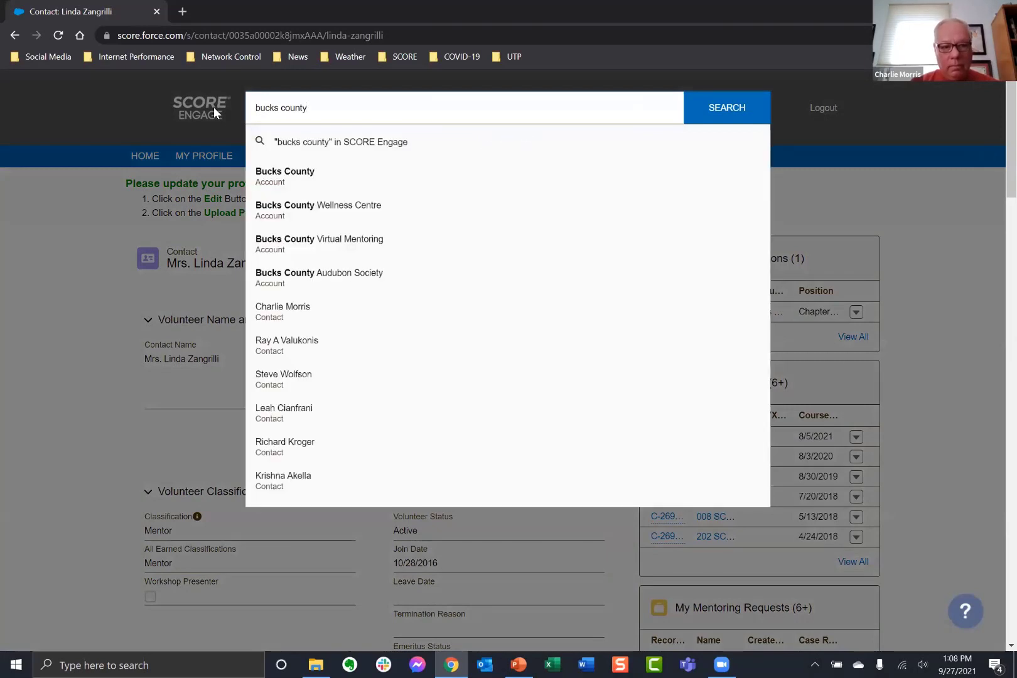
click(270, 179)
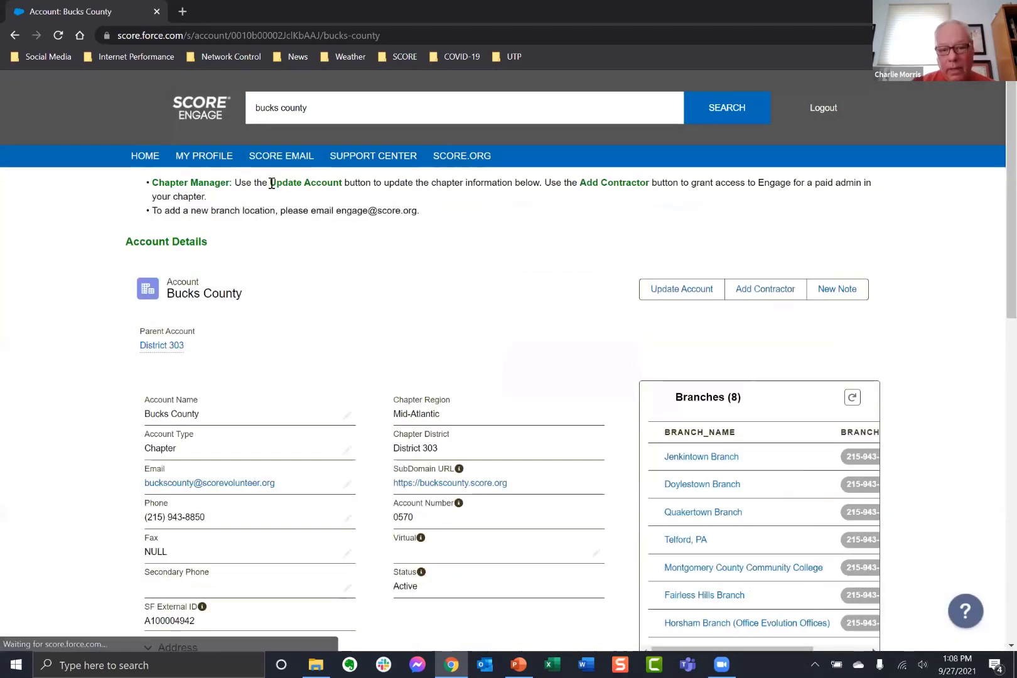
scroll(708, 424, down, 1)
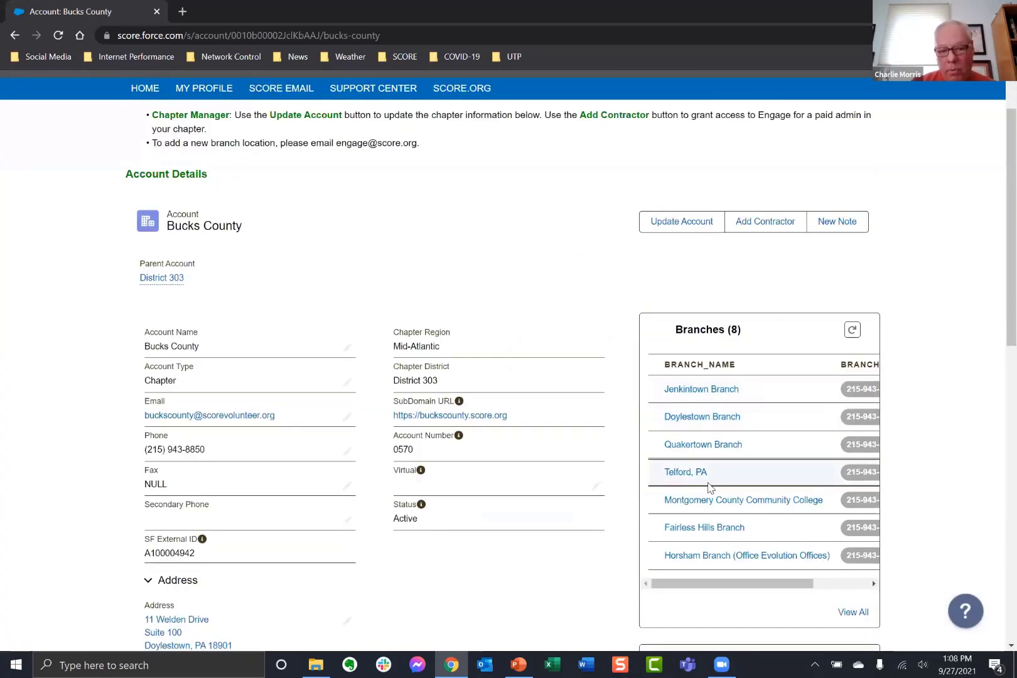
scroll(709, 487, down, 5)
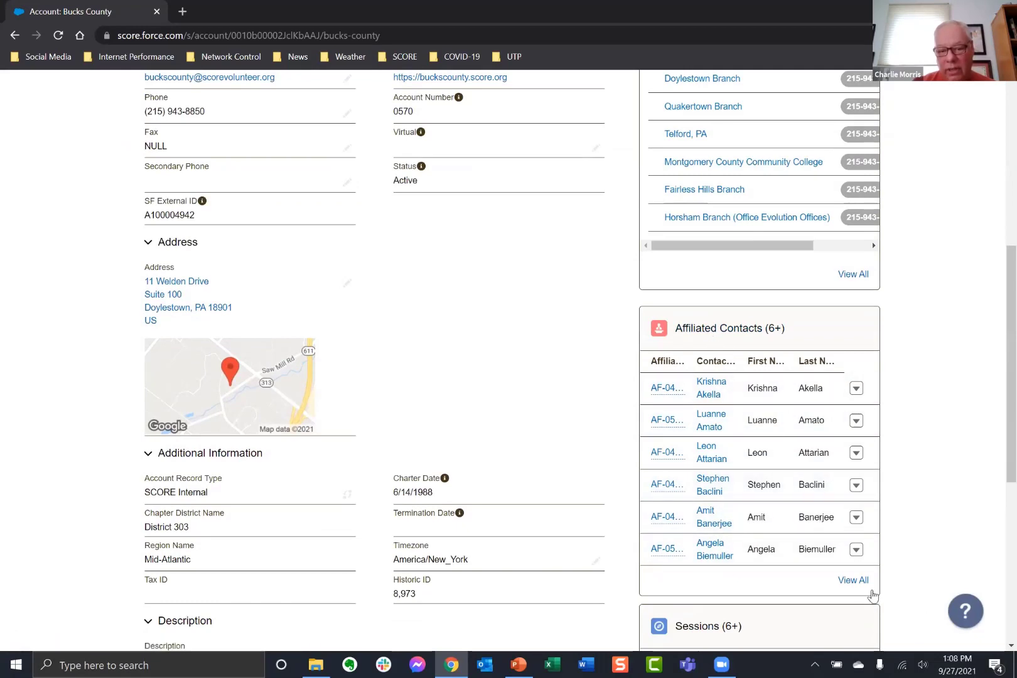
Show all Bucks County affiliated contacts sorted by last name, descending.
click(852, 582)
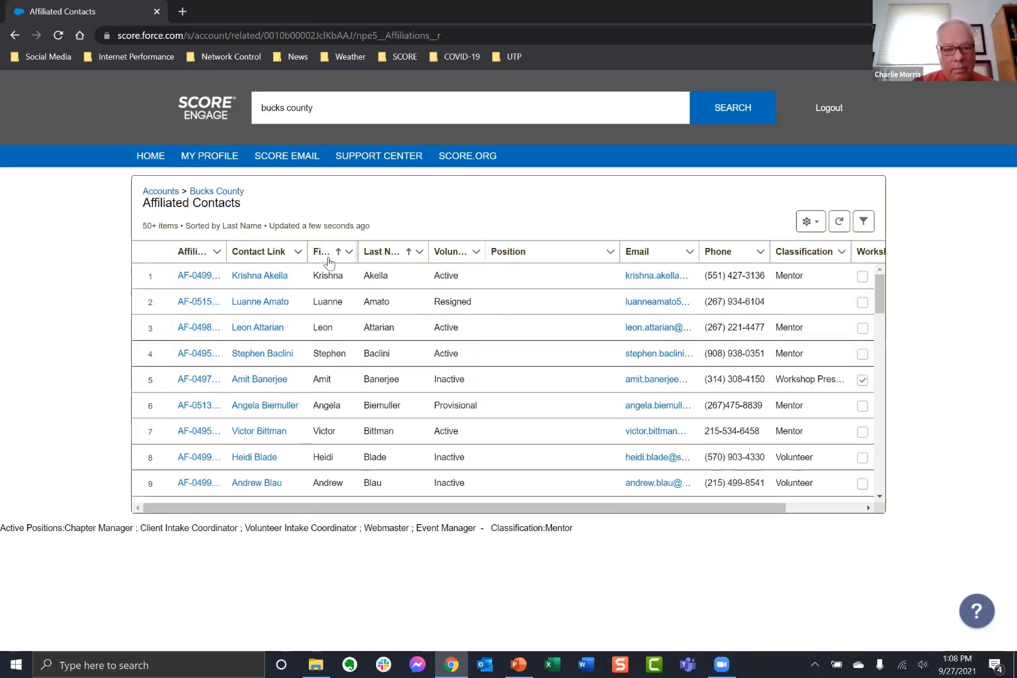
click(376, 252)
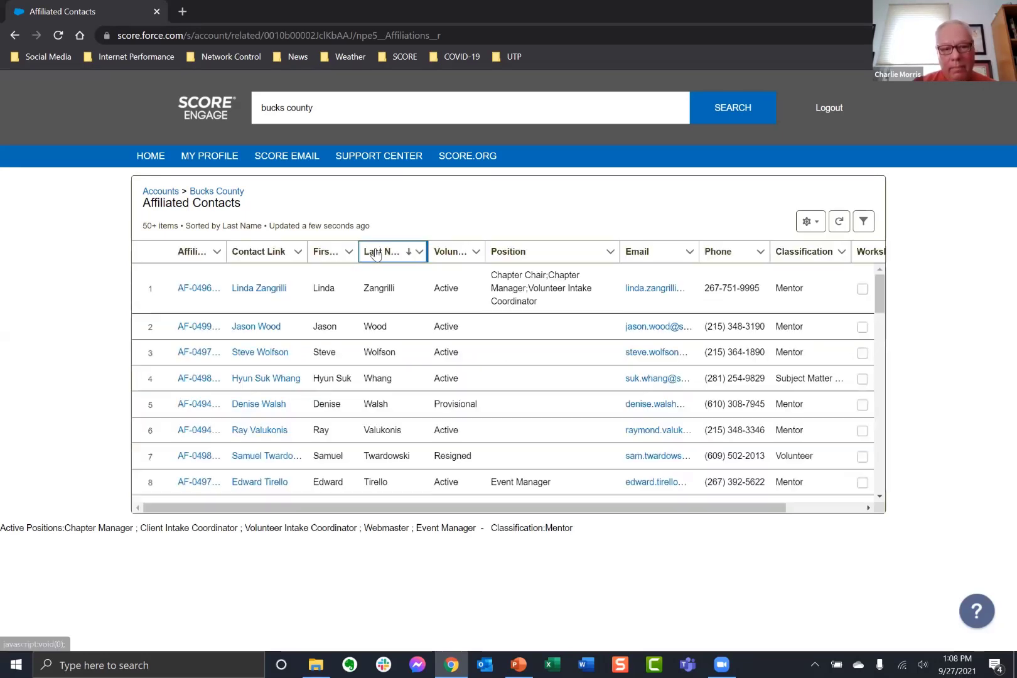
Filter the affiliated contacts by Volunteer Status to Active and Provisional.
click(863, 223)
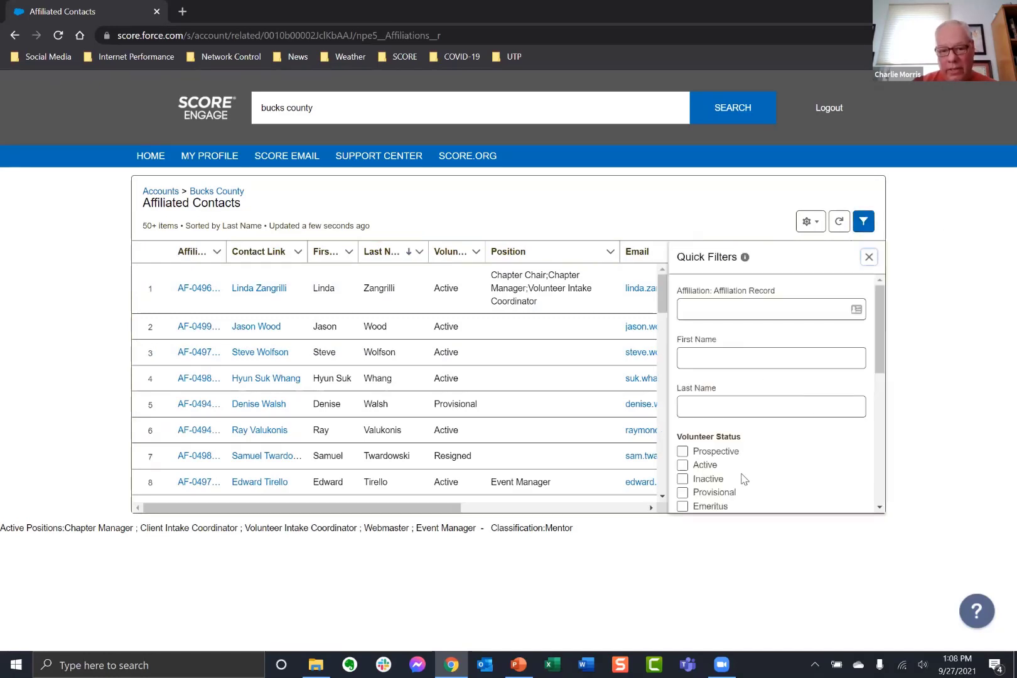
scroll(744, 479, down, 1)
click(682, 398)
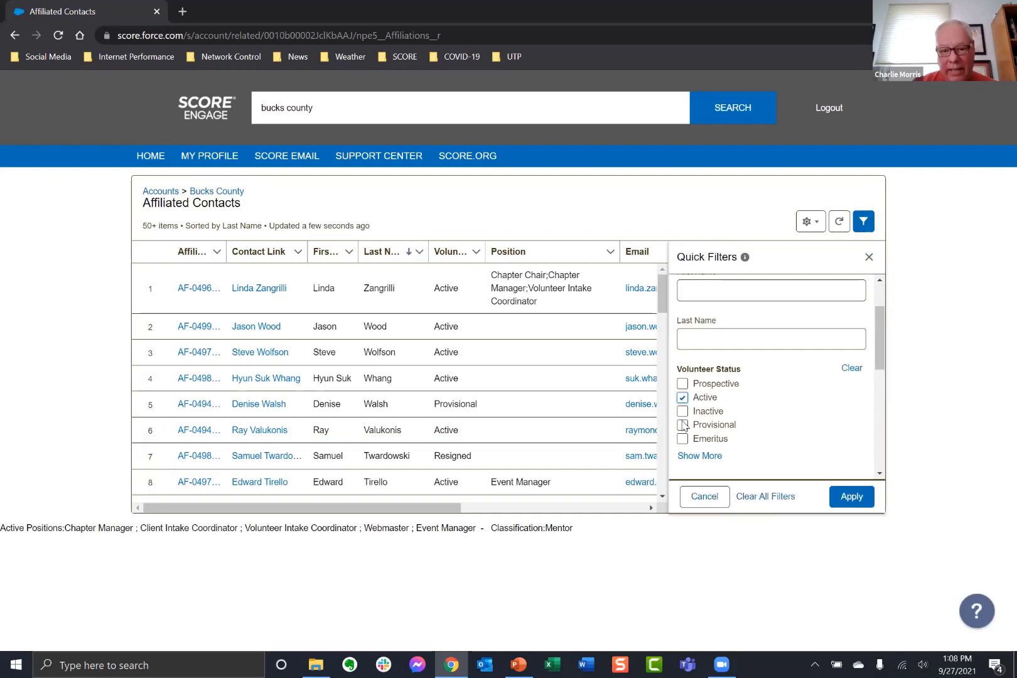
click(852, 497)
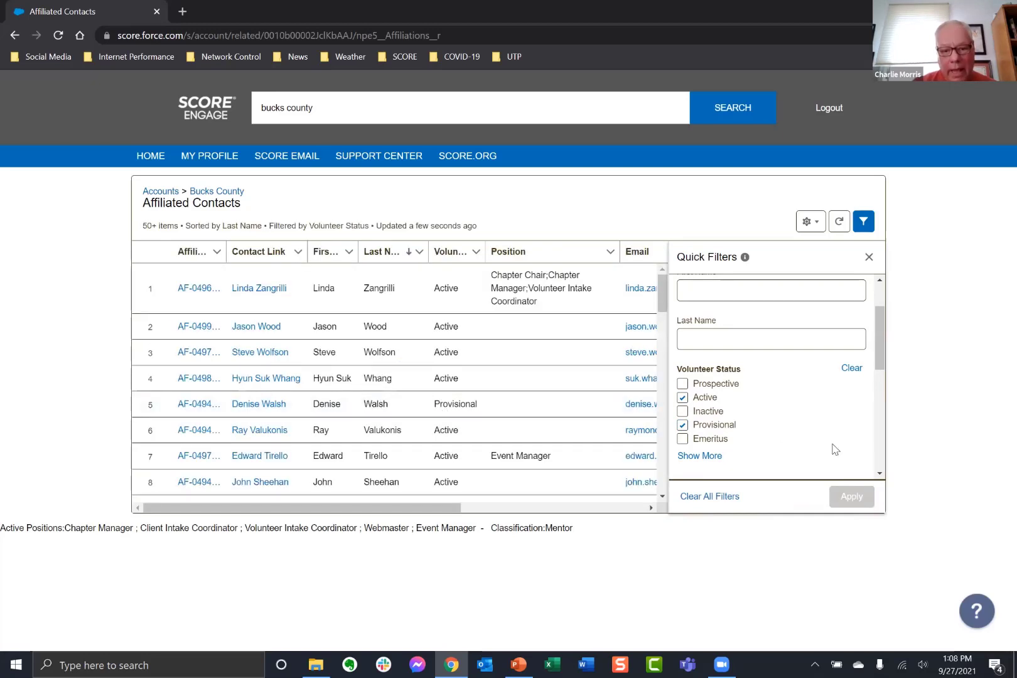
click(583, 485)
Close the Quick Filters panel and review all columns of the filtered contacts table.
click(869, 259)
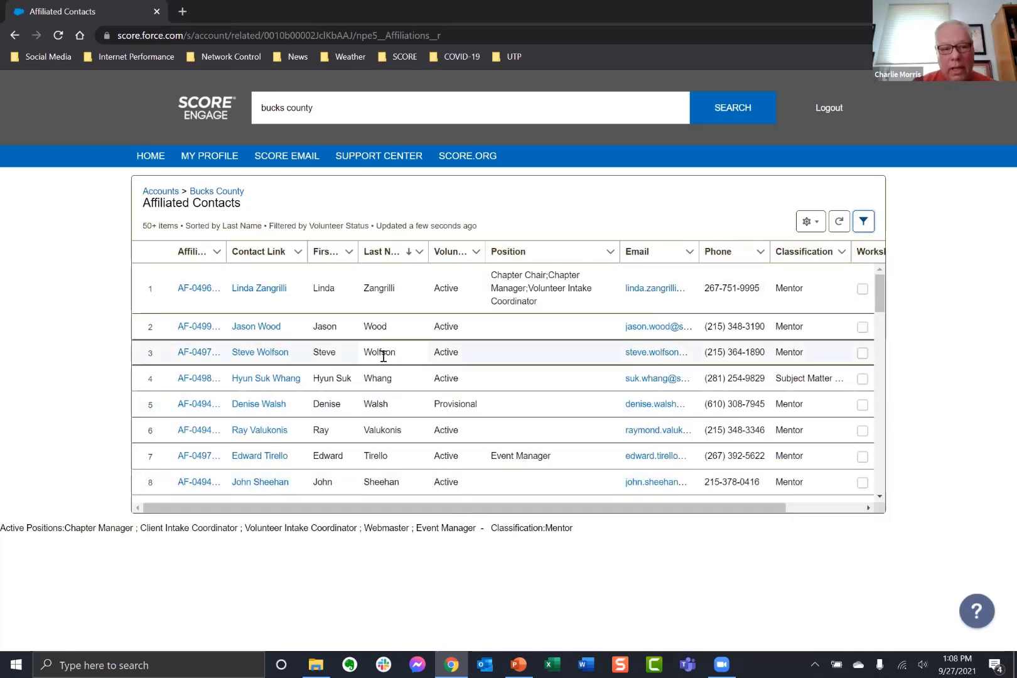
scroll(339, 344, down, 2)
scroll(338, 346, up, 2)
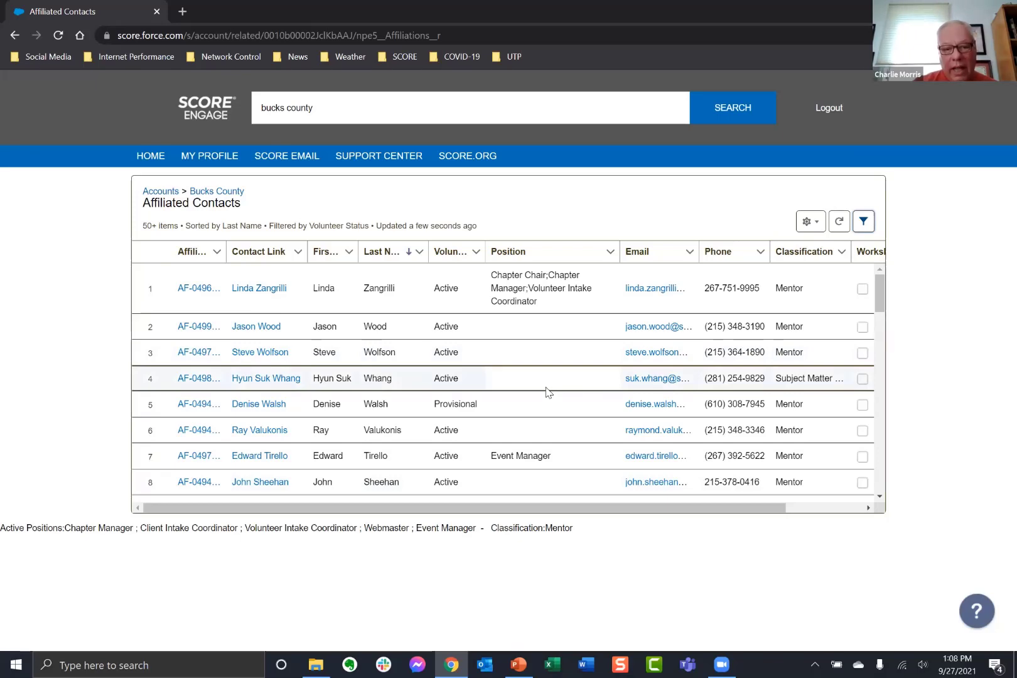
scroll(547, 391, down, 2)
scroll(546, 391, up, 2)
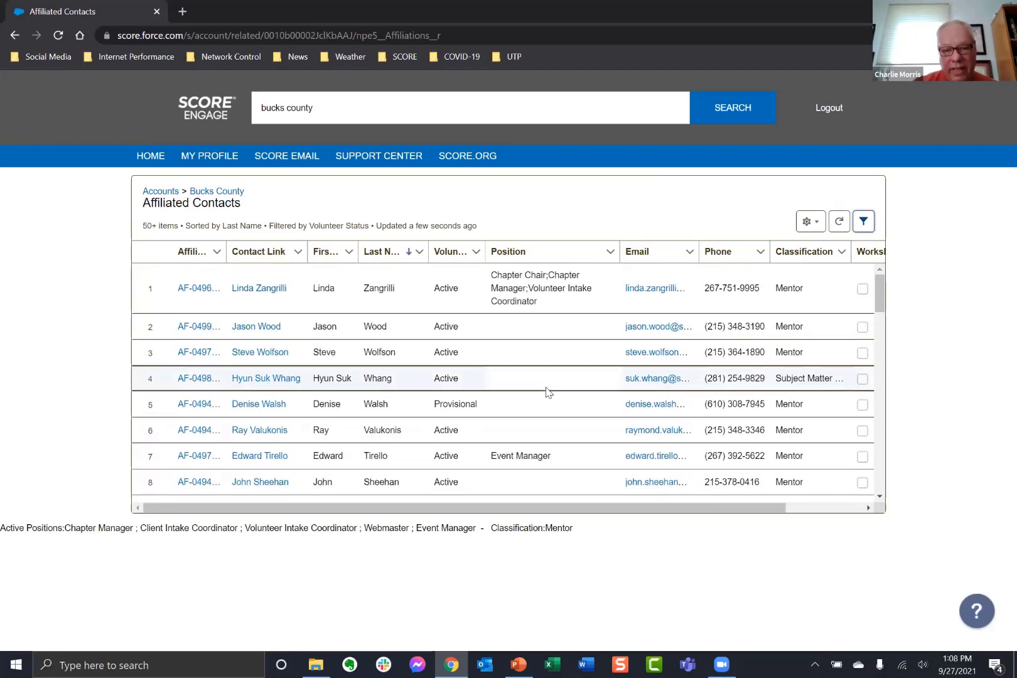
Filter the Affiliated Contacts list to the Subject Matter Expert classification.
click(864, 224)
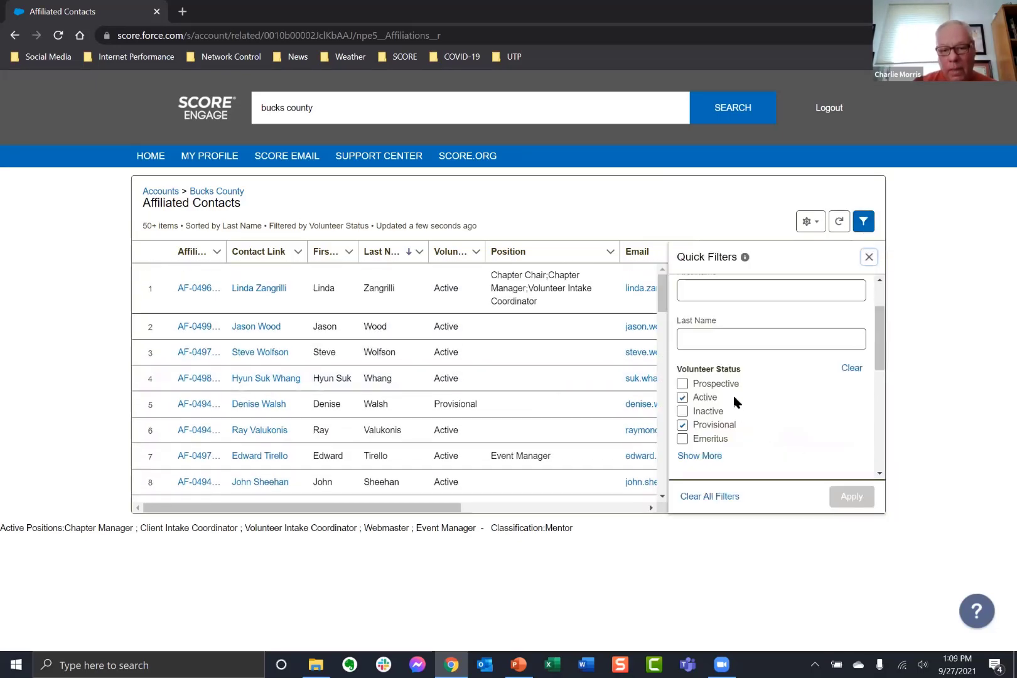
scroll(769, 419, down, 3)
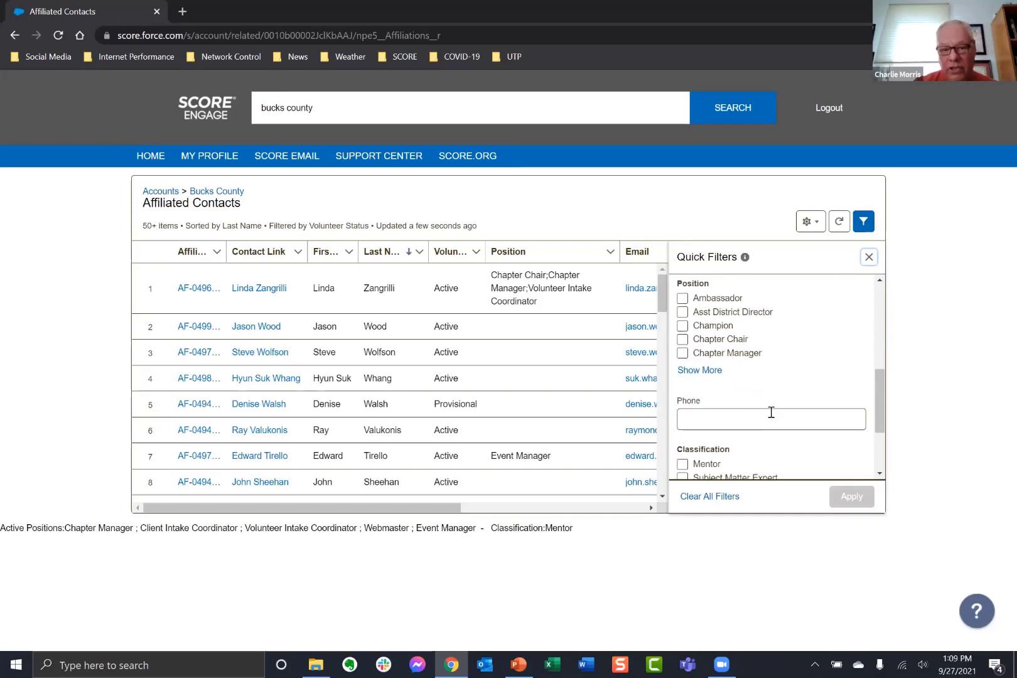
scroll(772, 414, down, 1)
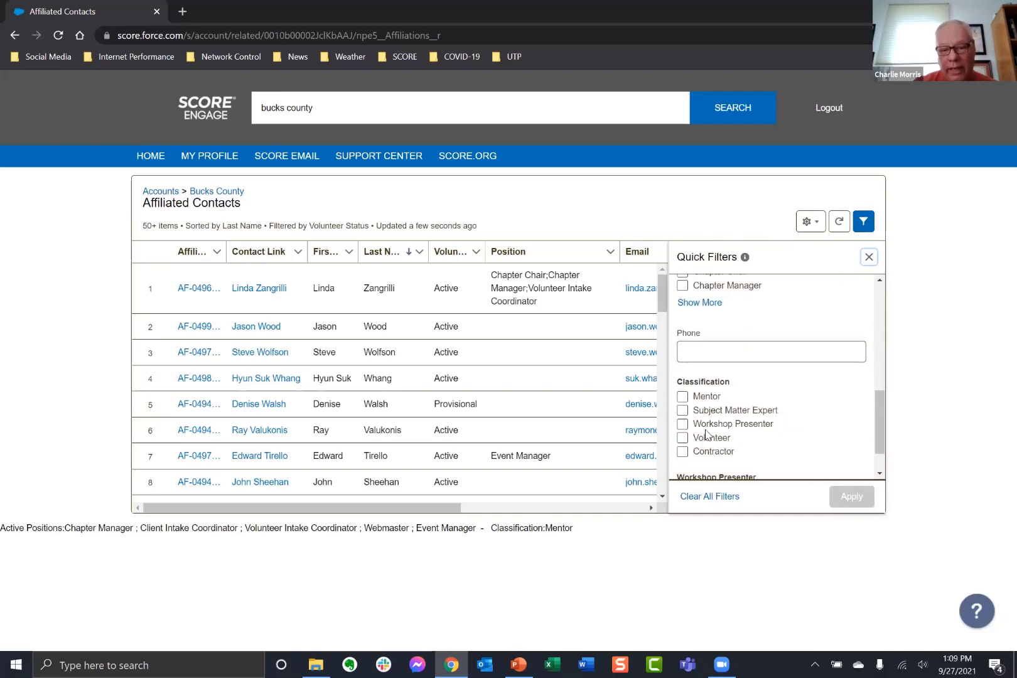
click(682, 410)
click(855, 501)
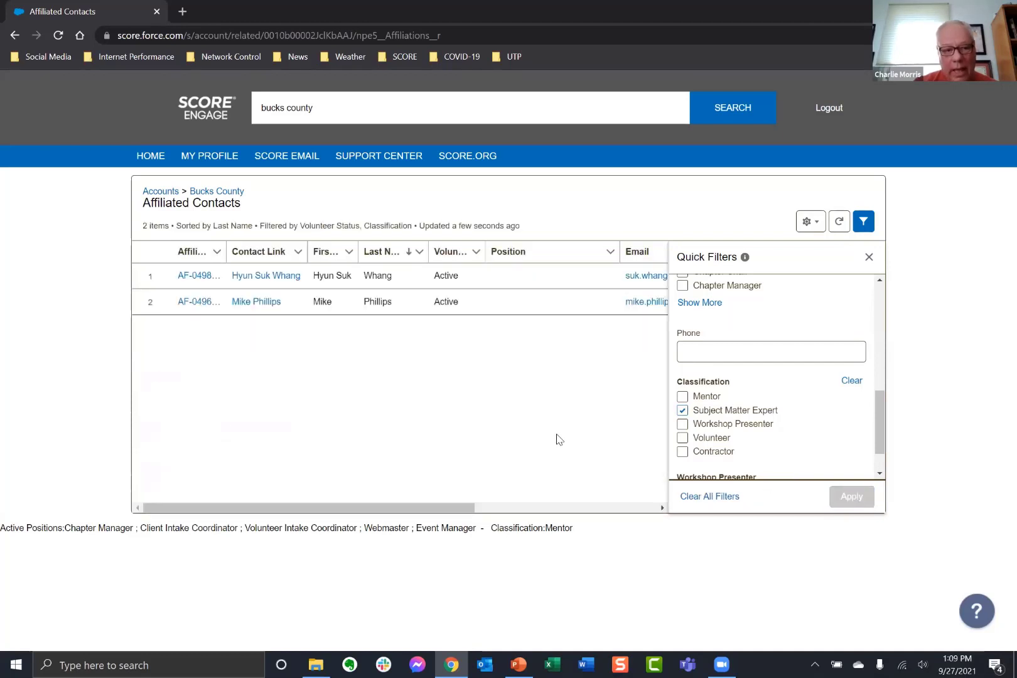
click(868, 259)
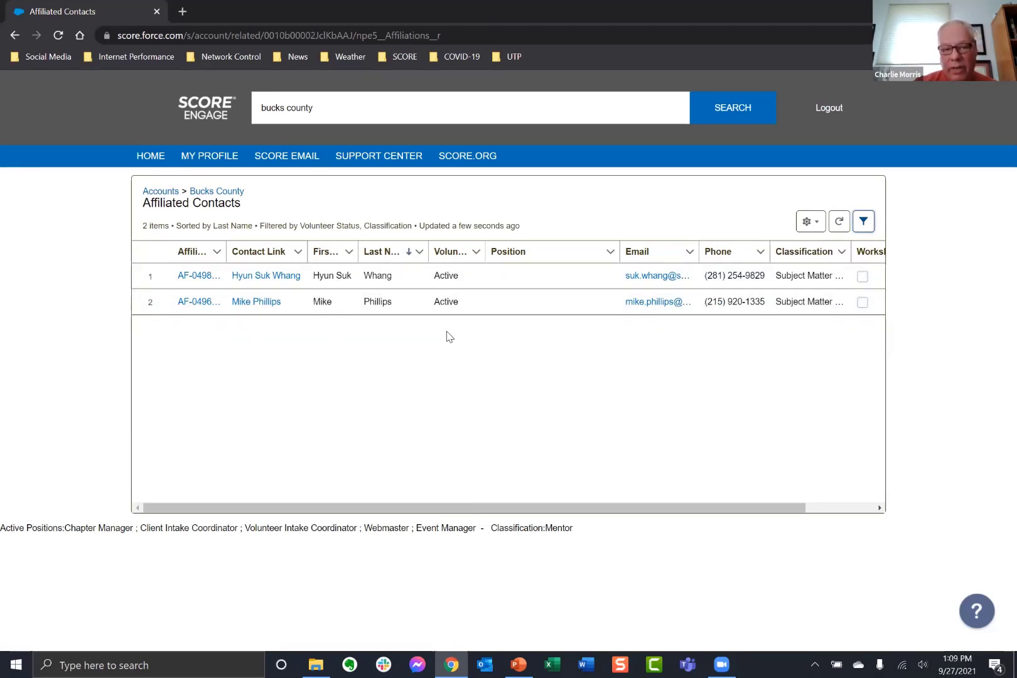
Clear all quick filters so contacts of every status show again.
click(864, 221)
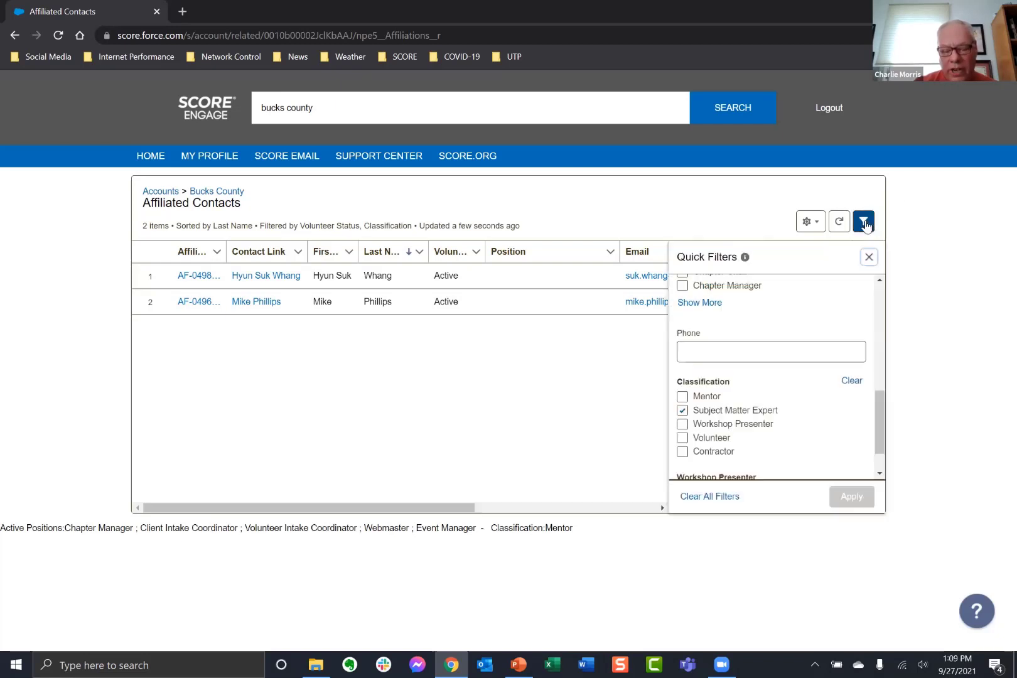
click(707, 499)
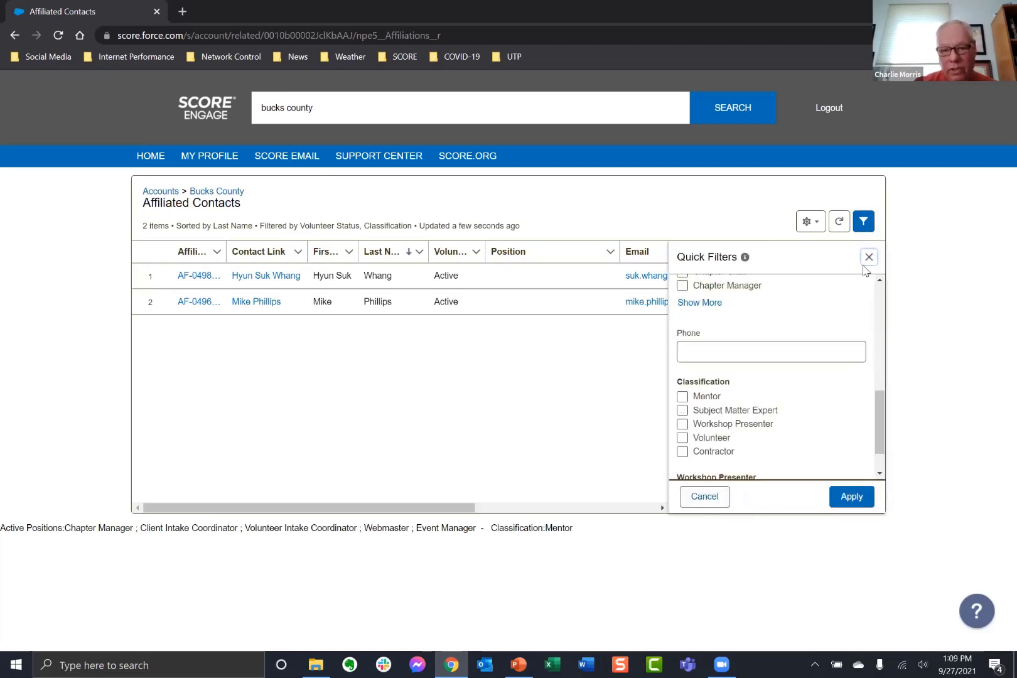
click(850, 496)
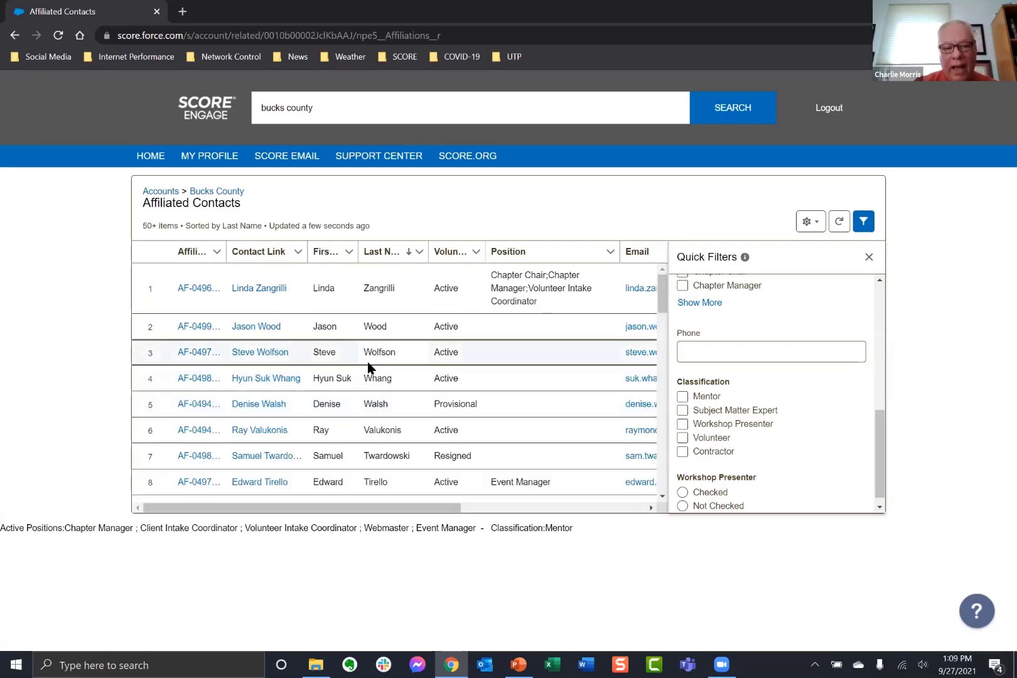
click(868, 258)
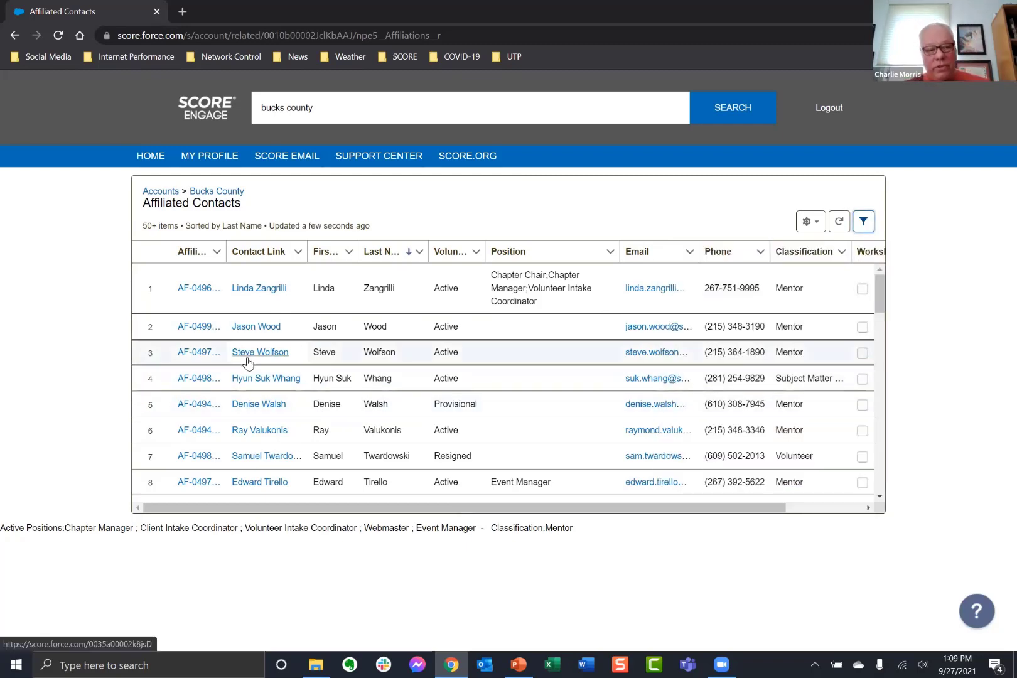
Search for 'tricounty' and open the TriCounty chapter account.
click(369, 117)
text(t)
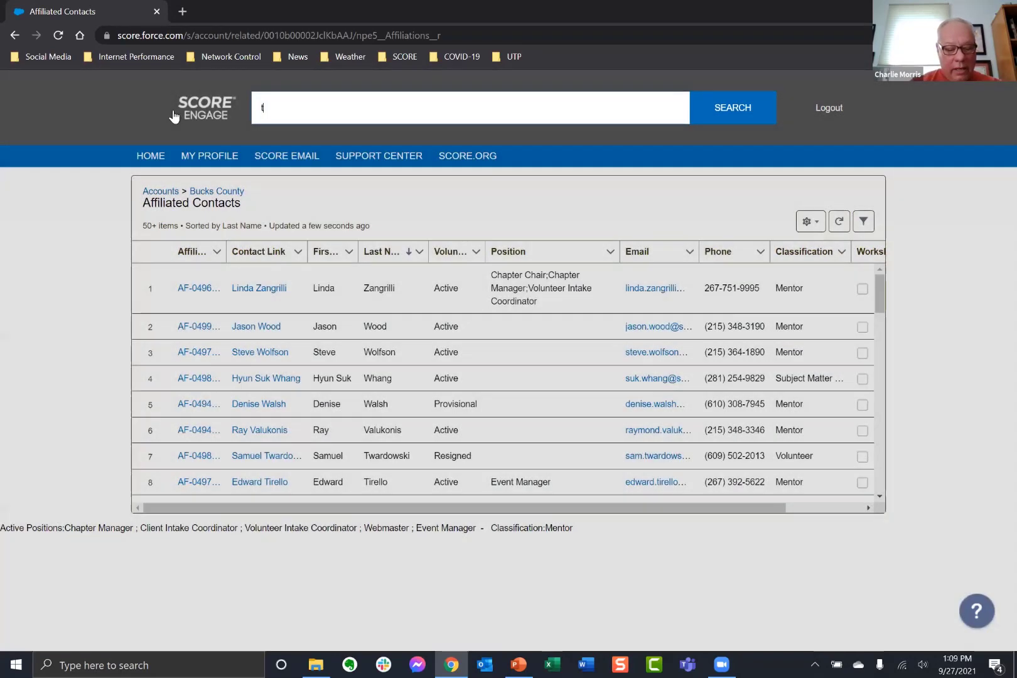
text(ricouty)
key(BackSpace)
key(BackSpace)
text(ny)
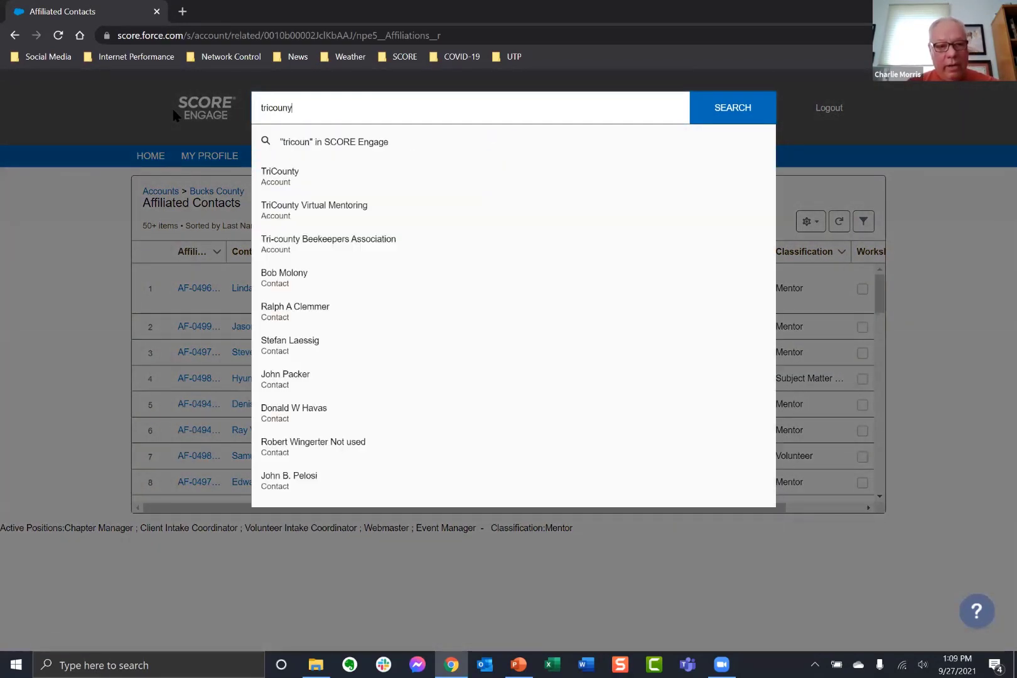
click(286, 179)
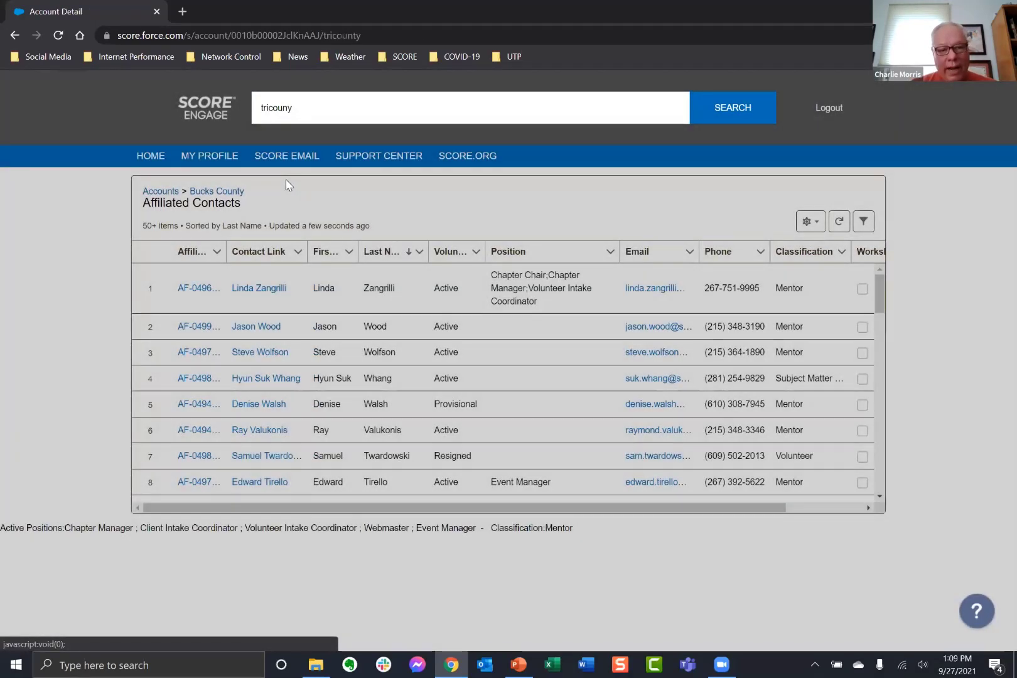
View all 42 TriCounty affiliated contacts, sorted by last name descending.
scroll(579, 432, down, 5)
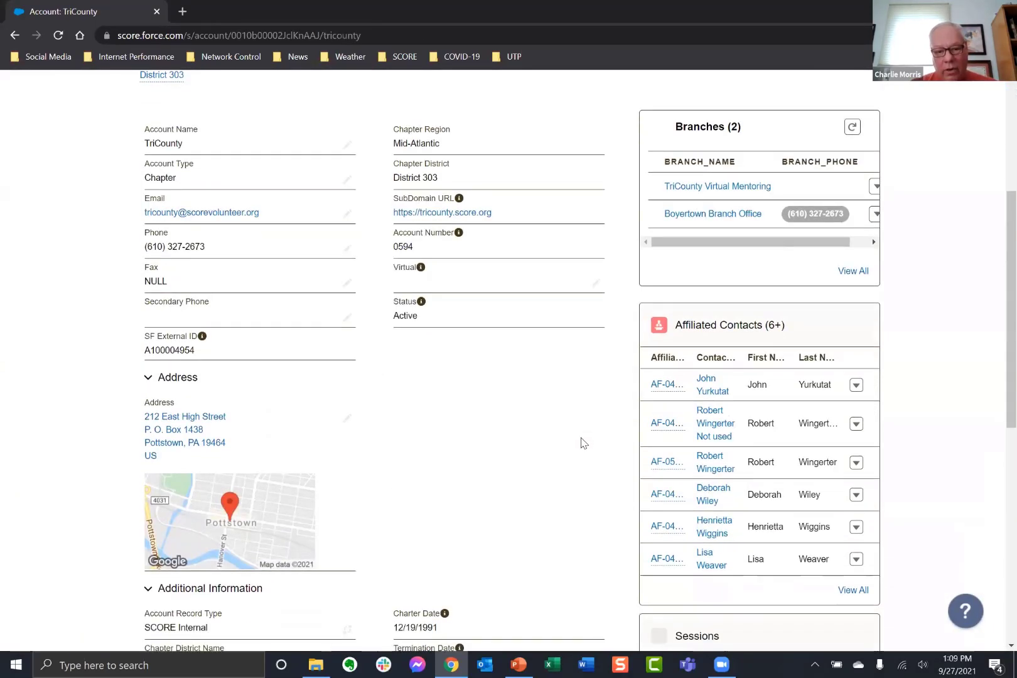
click(853, 592)
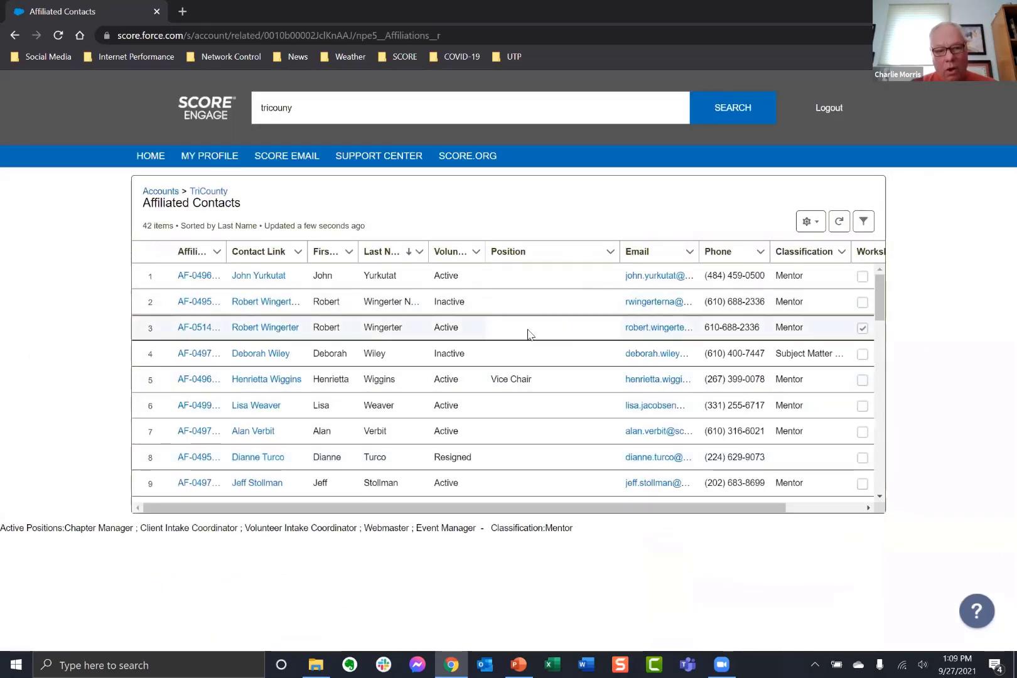
scroll(534, 334, down, 2)
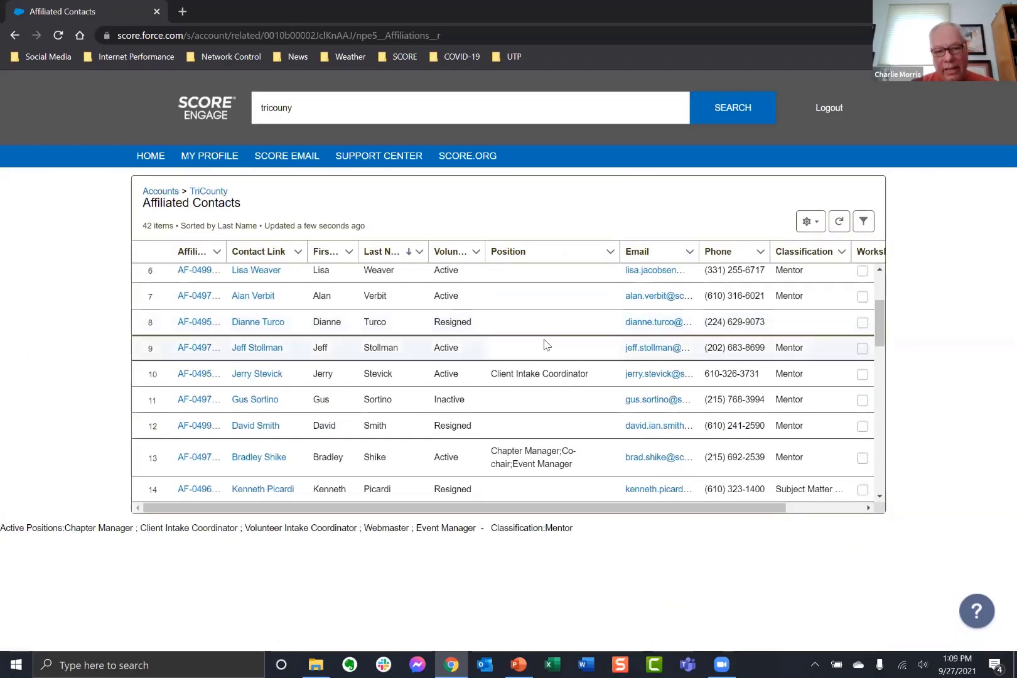
scroll(542, 336, up, 2)
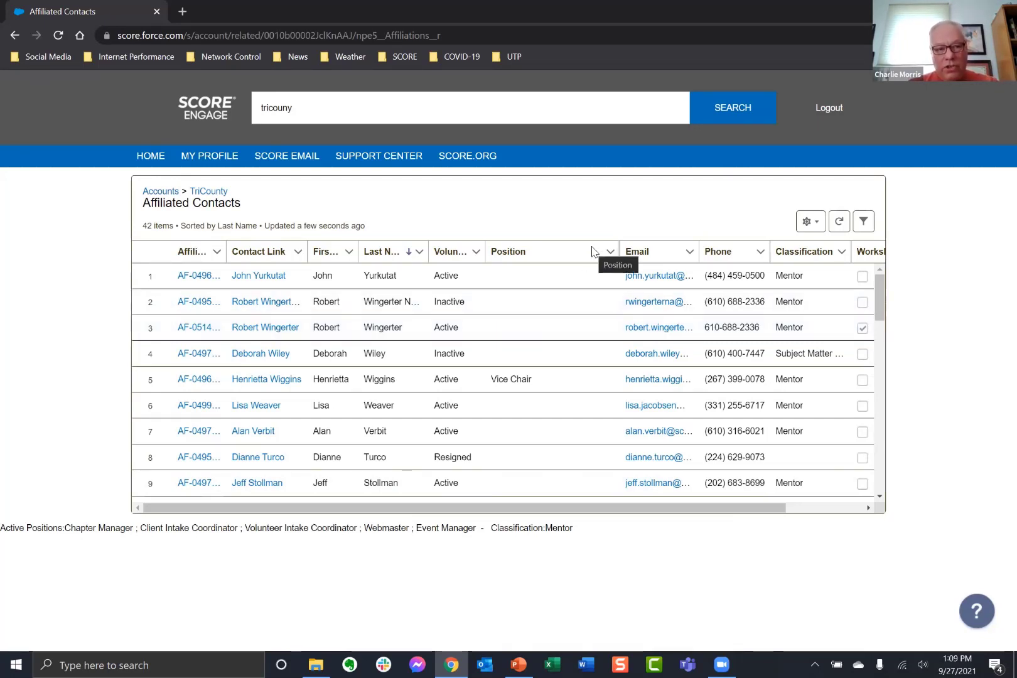
Empty the search box, return to the Home dashboard, and briefly check the questions slide.
click(339, 105)
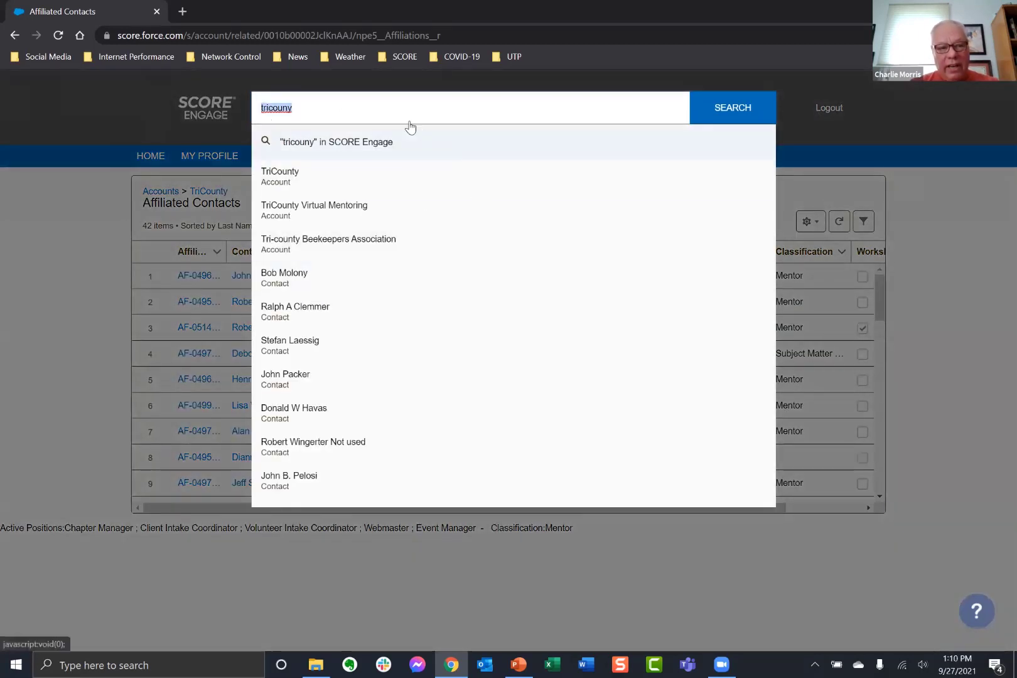
key(BackSpace)
key(BackSpace)
key(BackSpace)
key(BackSpace)
key(BackSpace)
key(BackSpace)
key(BackSpace)
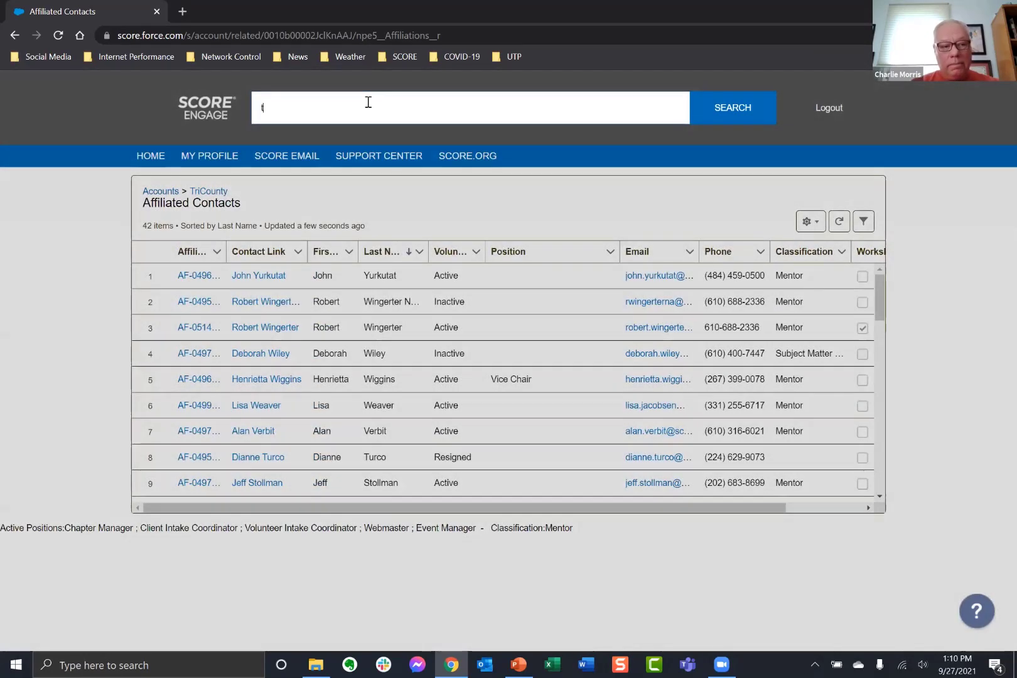
key(BackSpace)
click(151, 157)
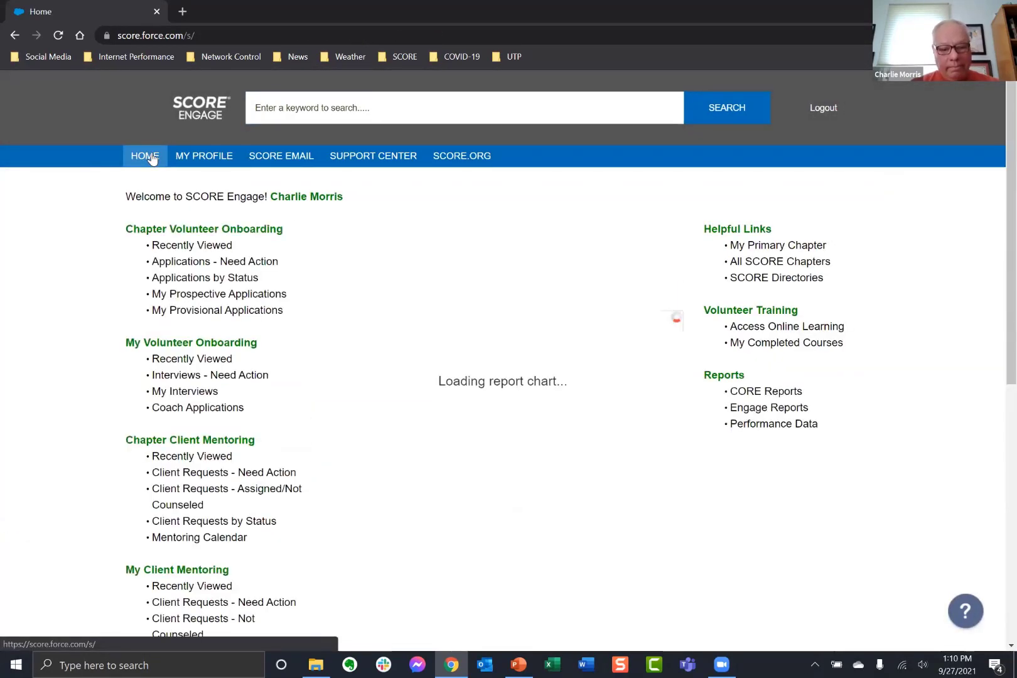
click(517, 664)
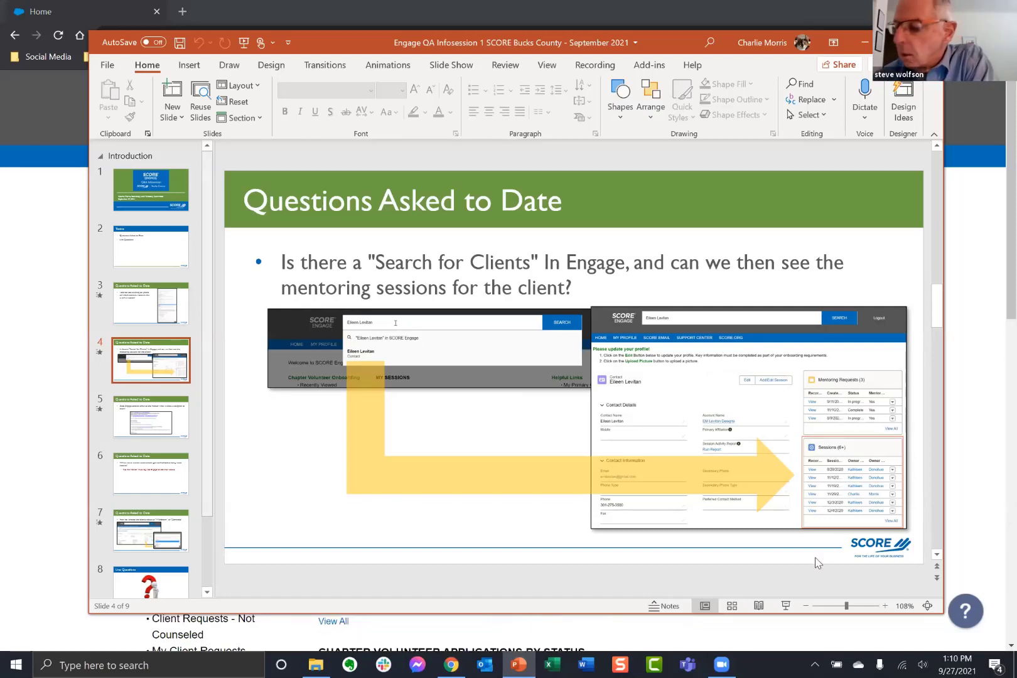
click(34, 252)
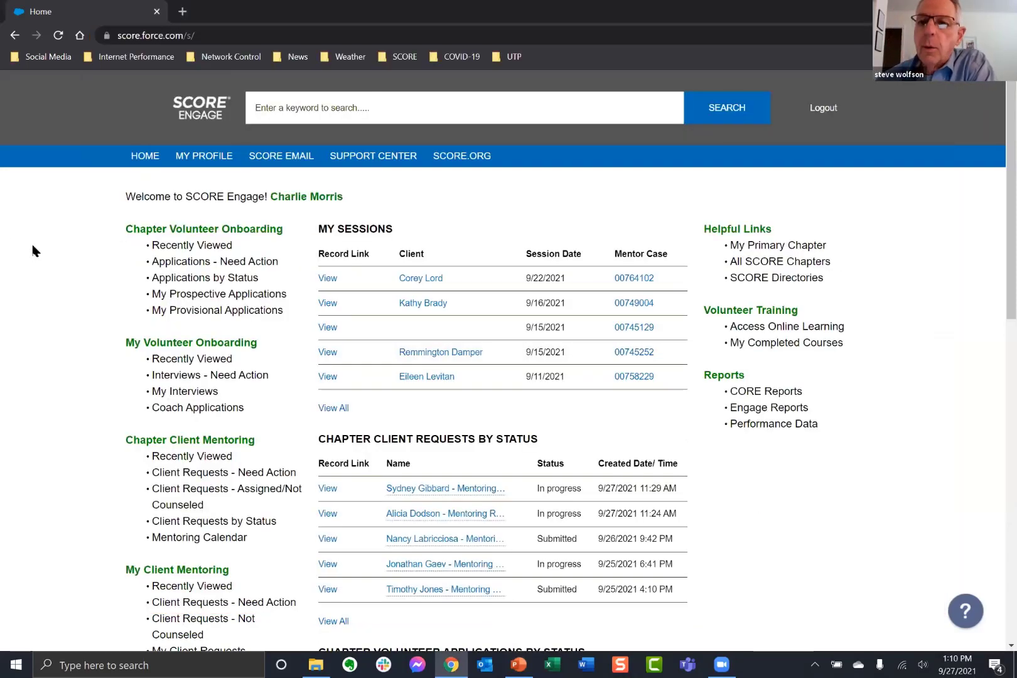
Search 'bucks c', open the Bucks County account, and scroll to its Additional Information and Affiliated Contacts.
click(320, 107)
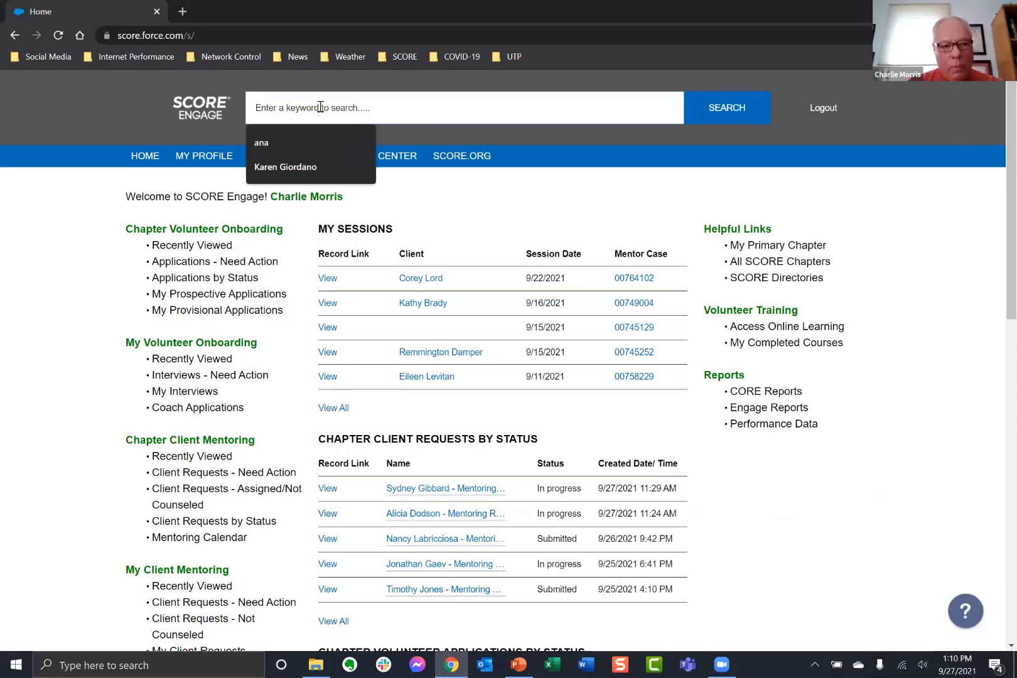
text(buck)
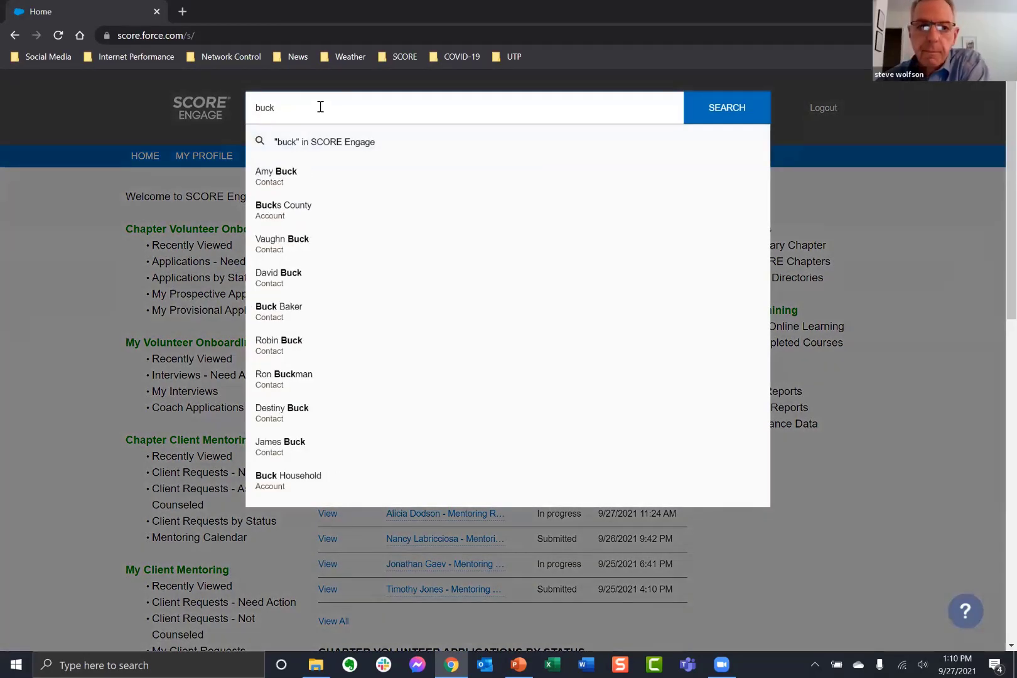
text(s c)
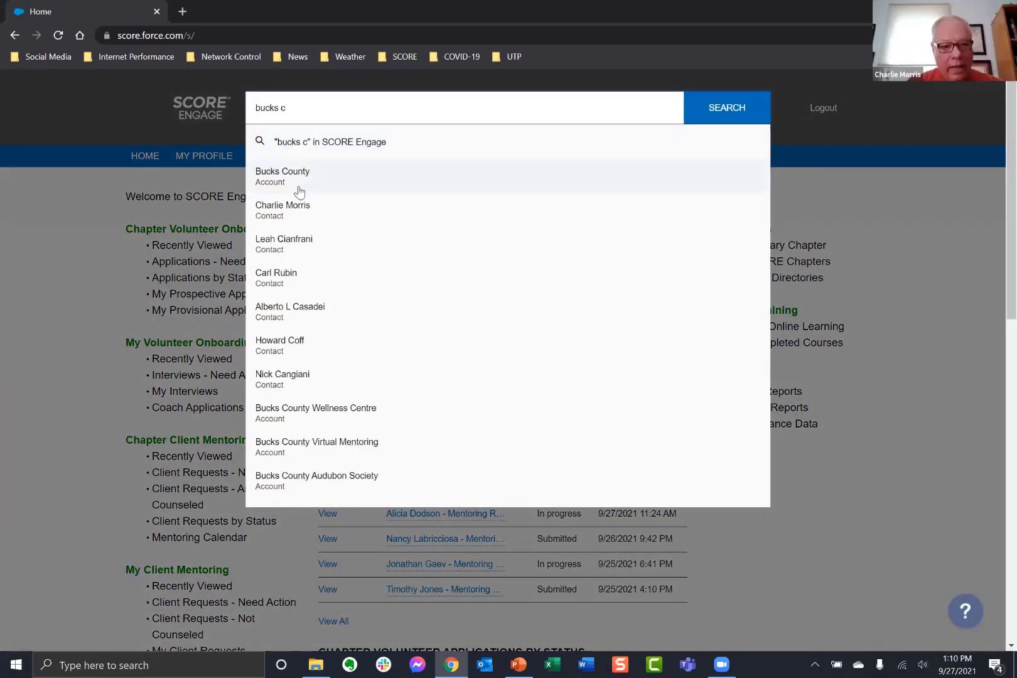
click(298, 181)
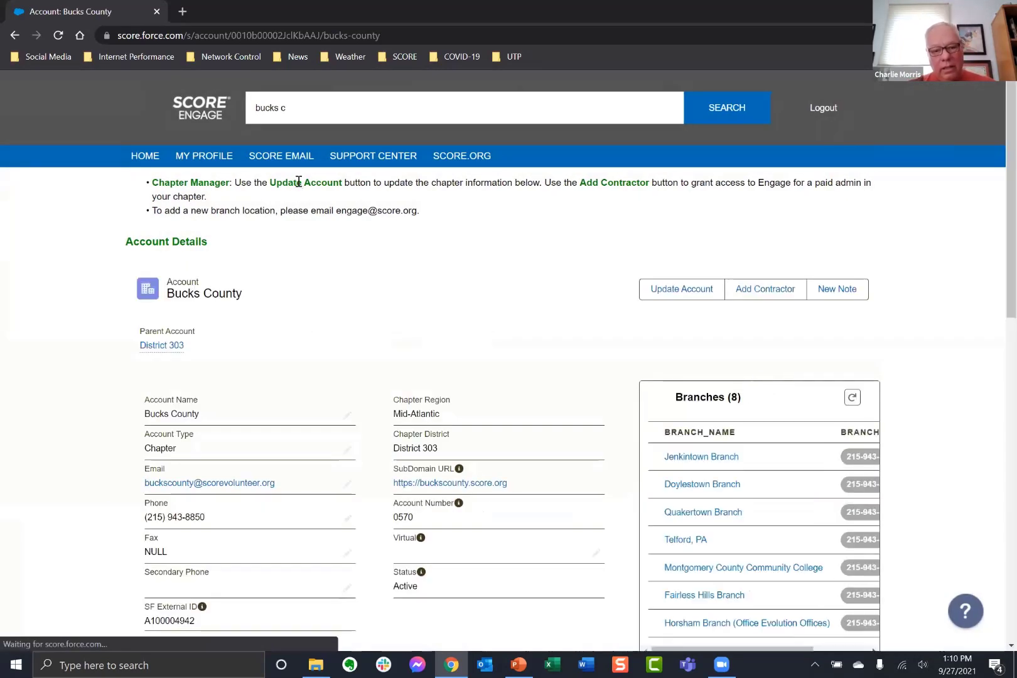
scroll(763, 468, down, 5)
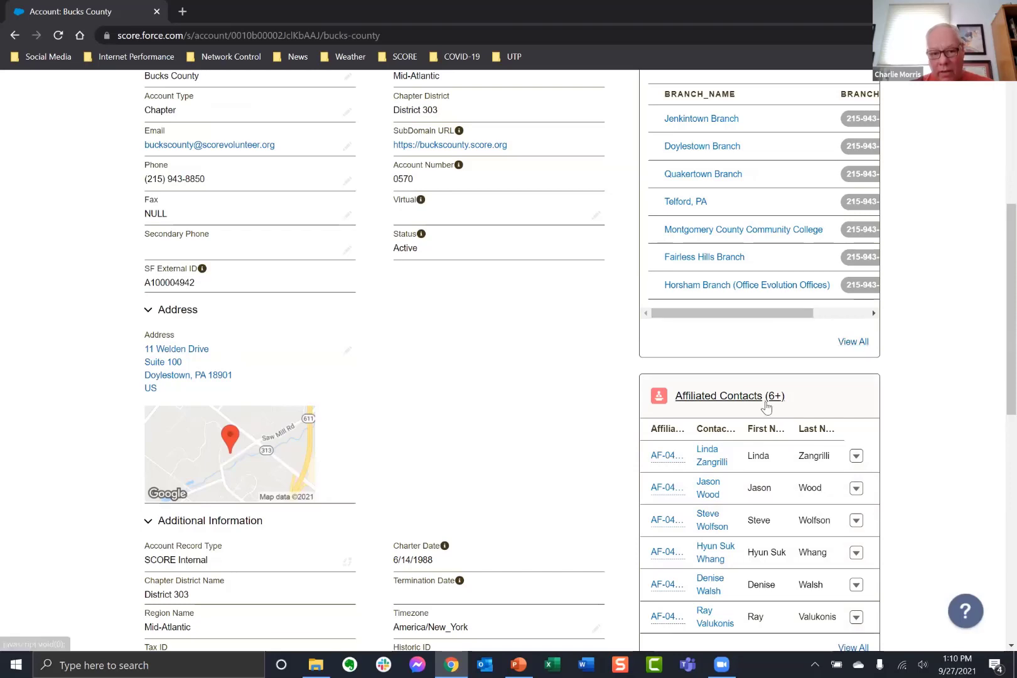
scroll(672, 249, down, 2)
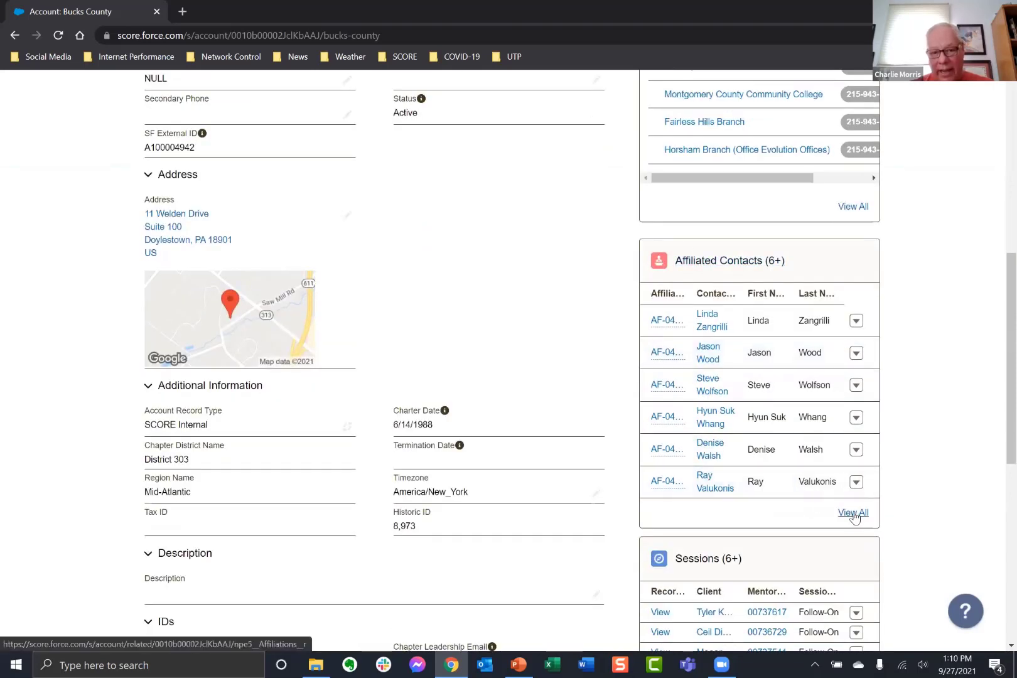
Open all Bucks County affiliated contacts and filter them to Prospective volunteer status.
click(852, 513)
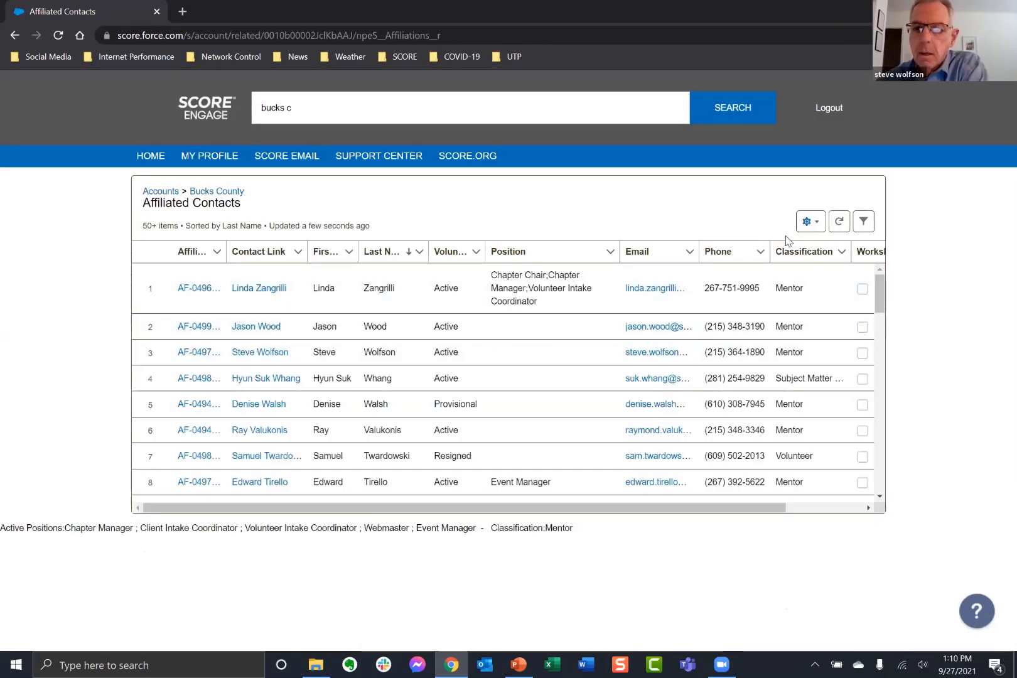
click(865, 228)
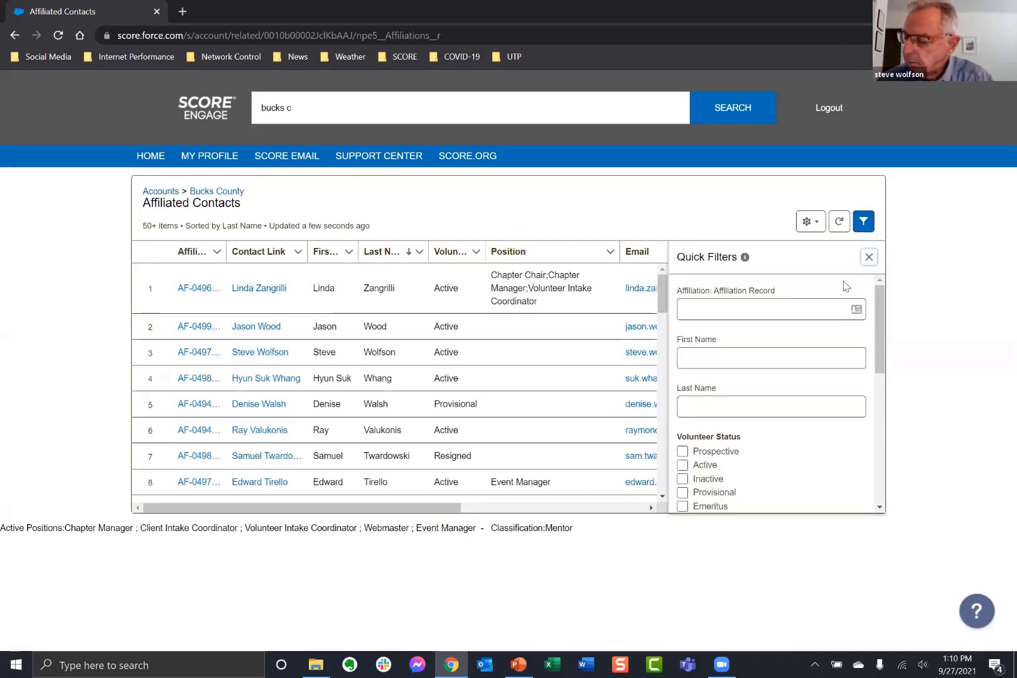
scroll(792, 350, down, 2)
scroll(792, 351, up, 1)
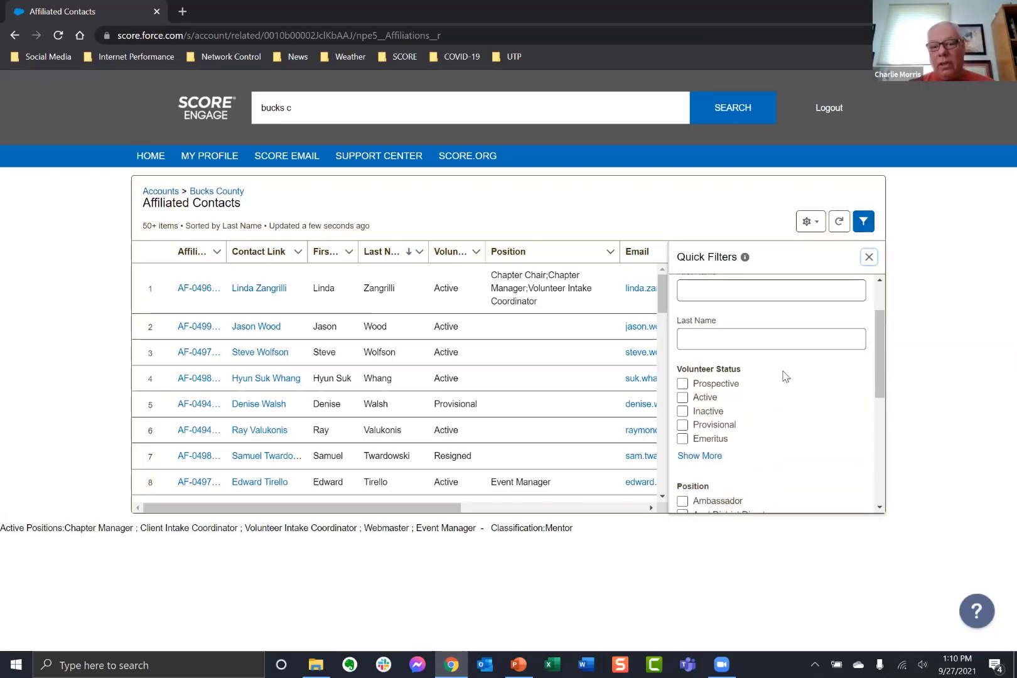
click(685, 400)
click(682, 398)
click(683, 383)
click(851, 498)
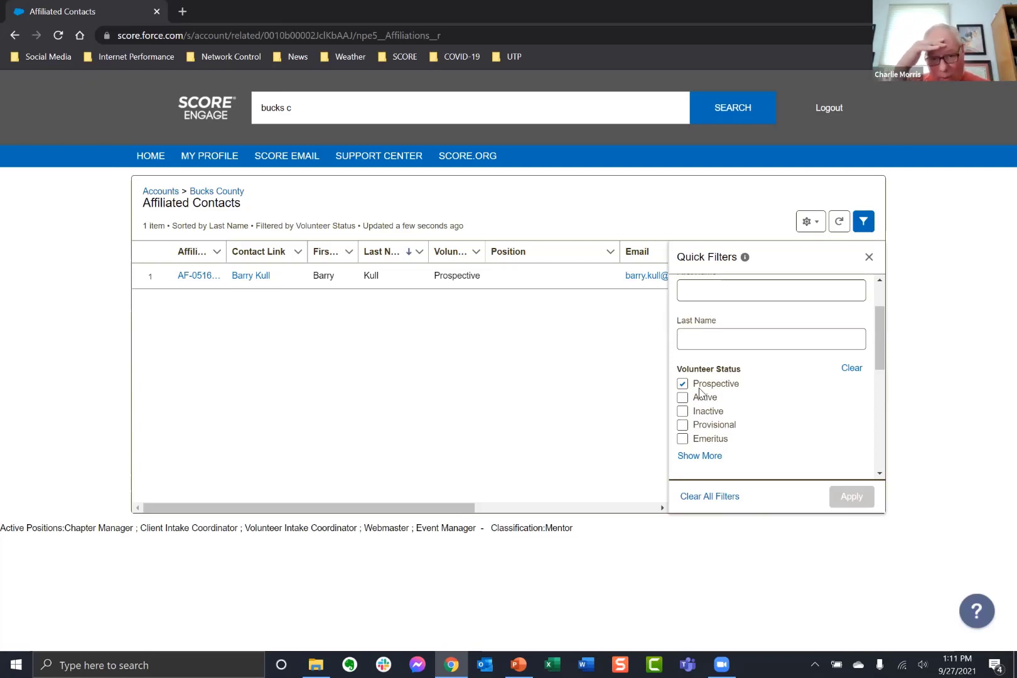
Clear all contact filters and close the quick filters panel.
click(708, 504)
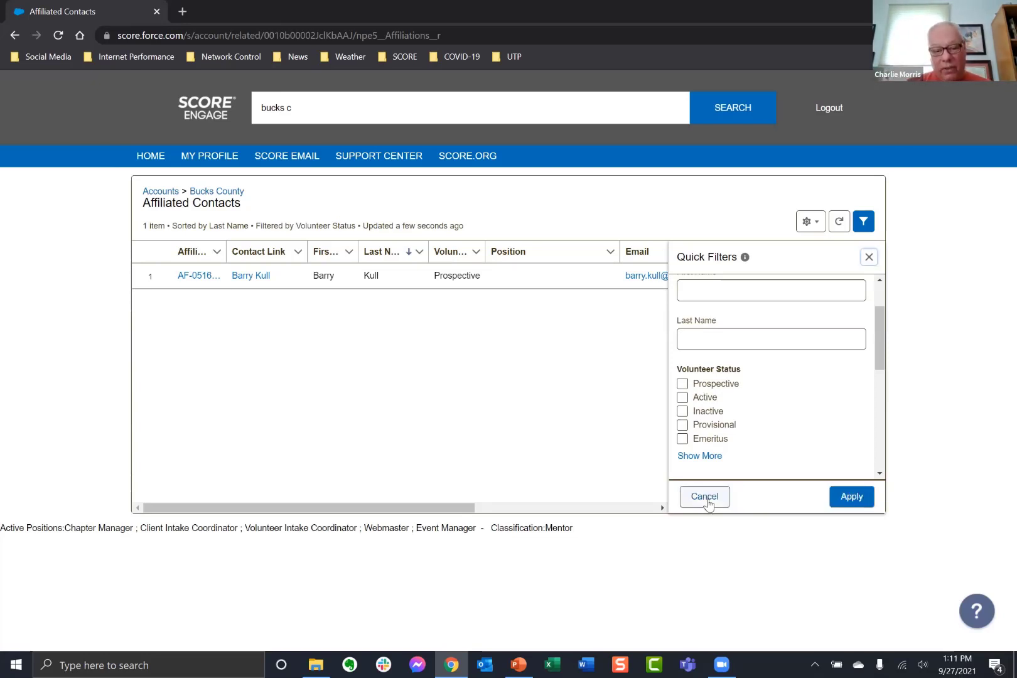
click(851, 497)
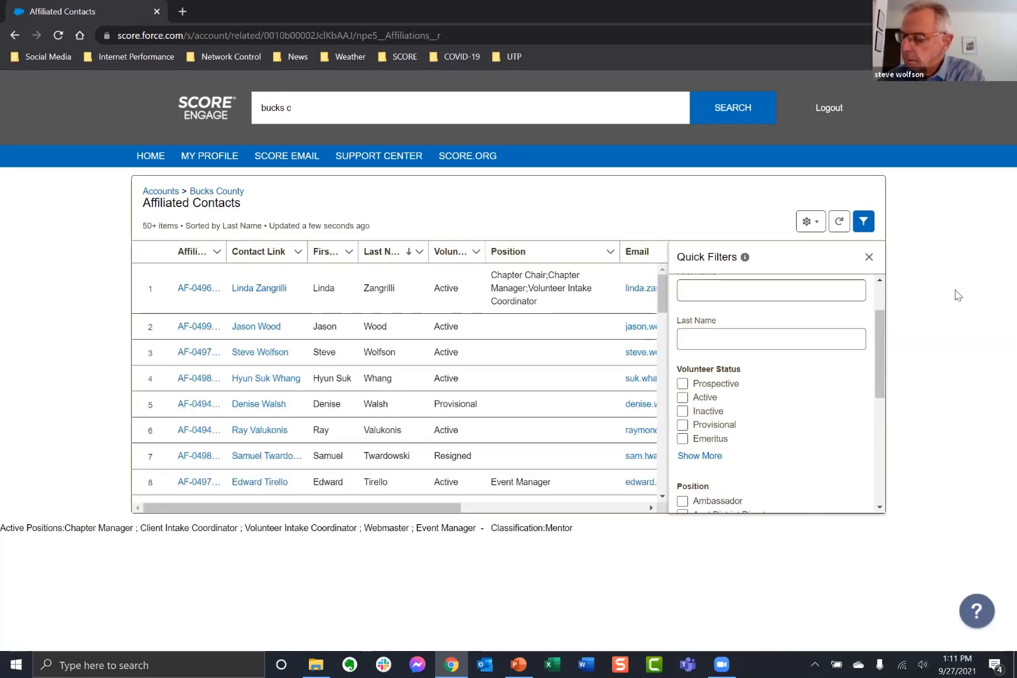
click(869, 258)
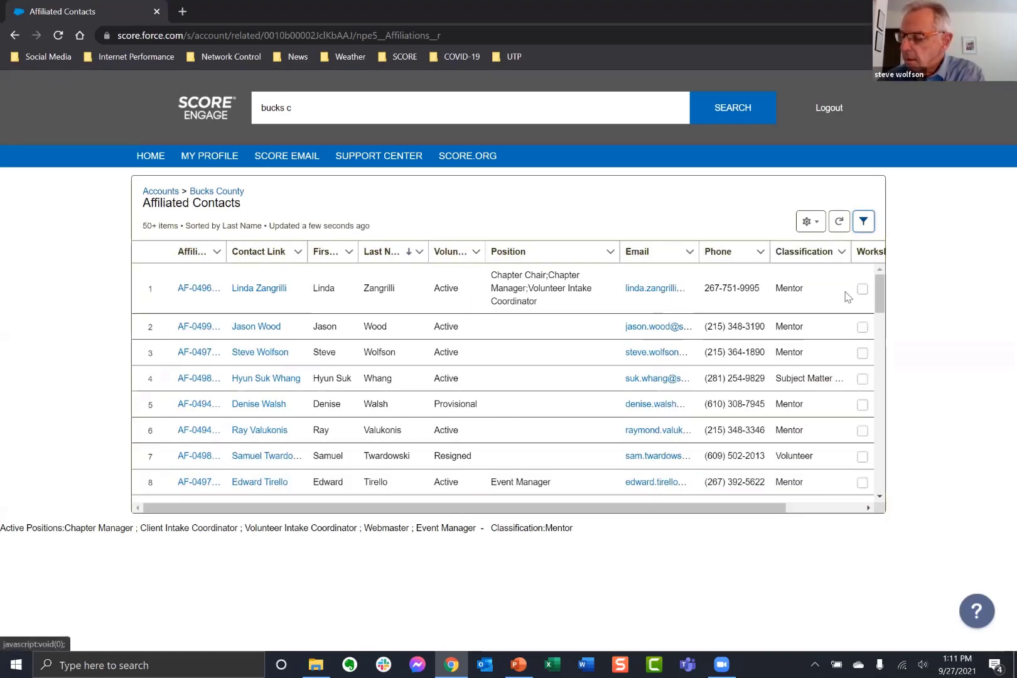
Return SCORE Engage to Home and present the 'Questions Asked to Date' slide in PowerPoint.
click(152, 158)
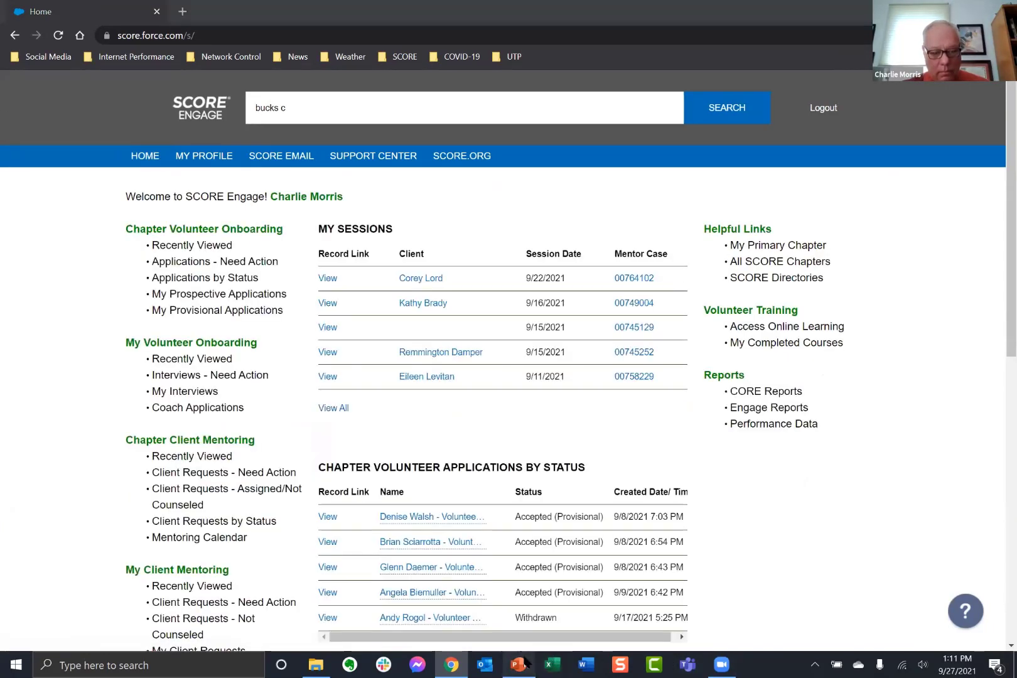
click(519, 664)
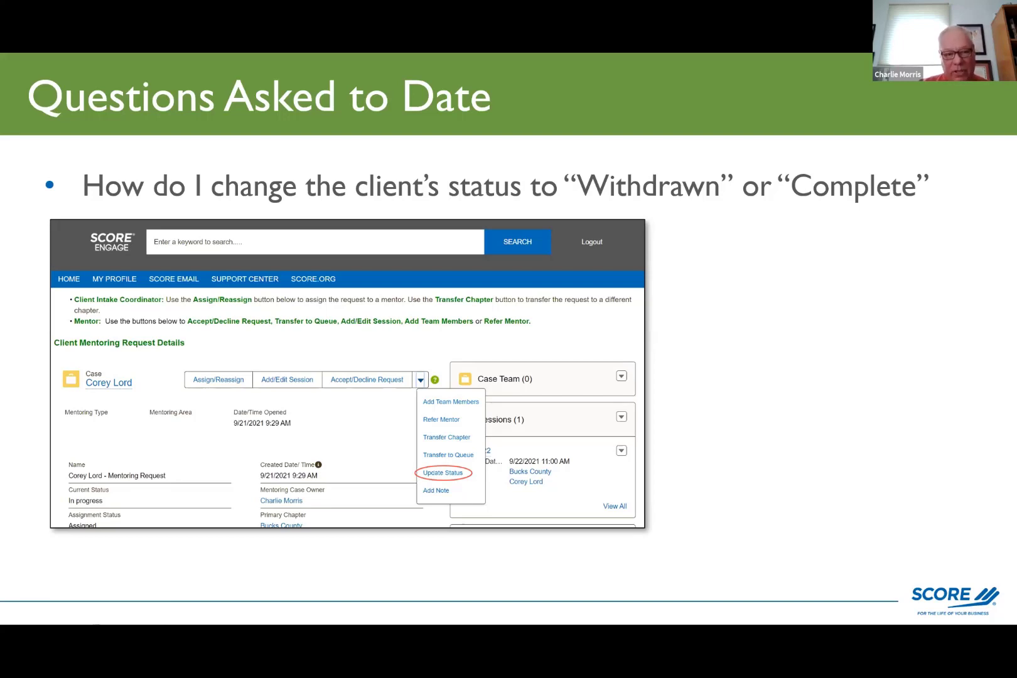
Play the slide's next animation, then exit the slideshow to slide 7 of 9.
key(Right)
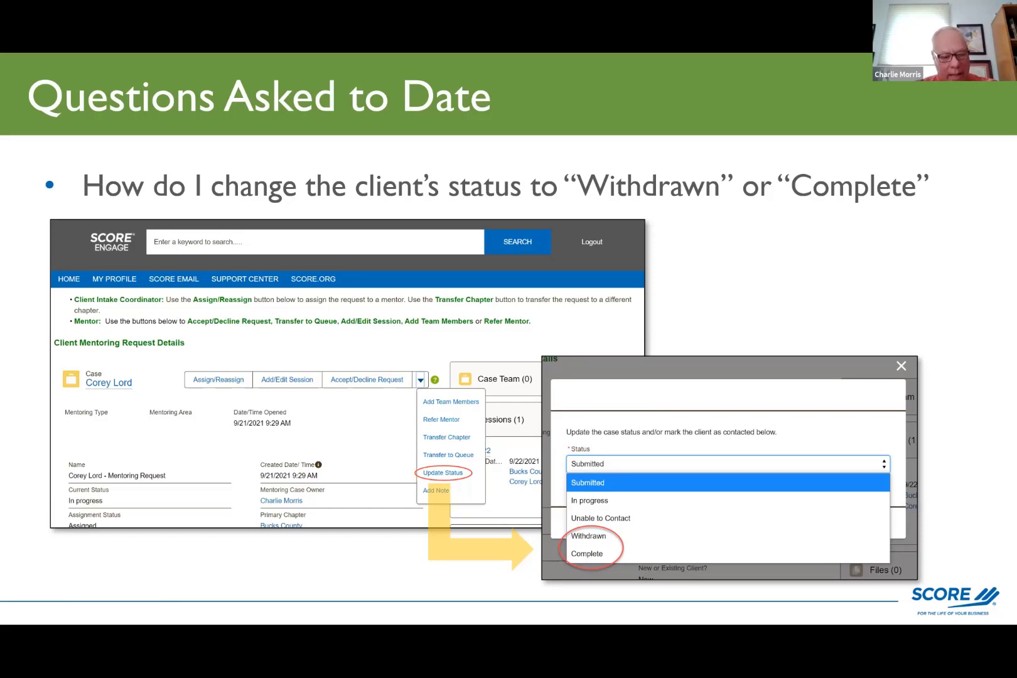
key(Escape)
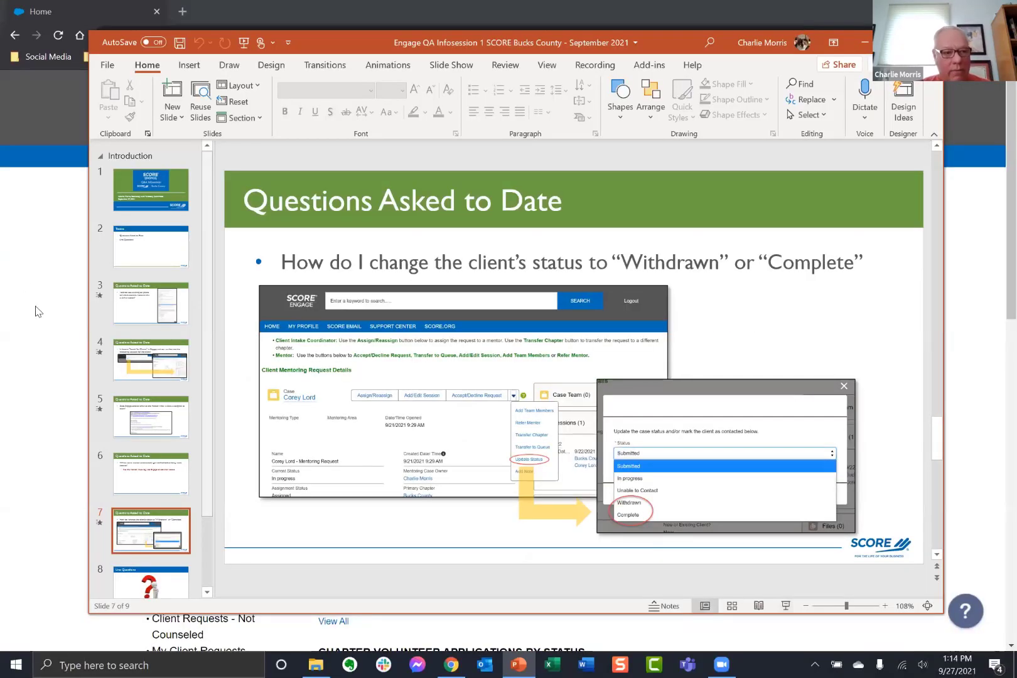
Back in Chrome, open Update Status on the client's case and view the Withdrawn and Complete options.
click(36, 311)
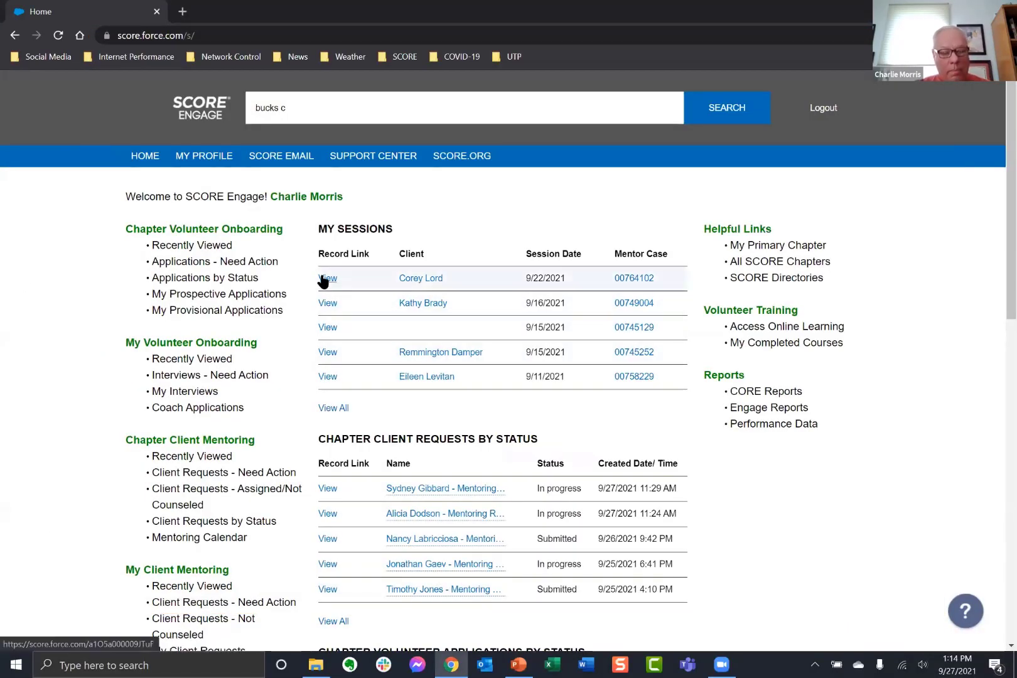
scroll(241, 578, down, 3)
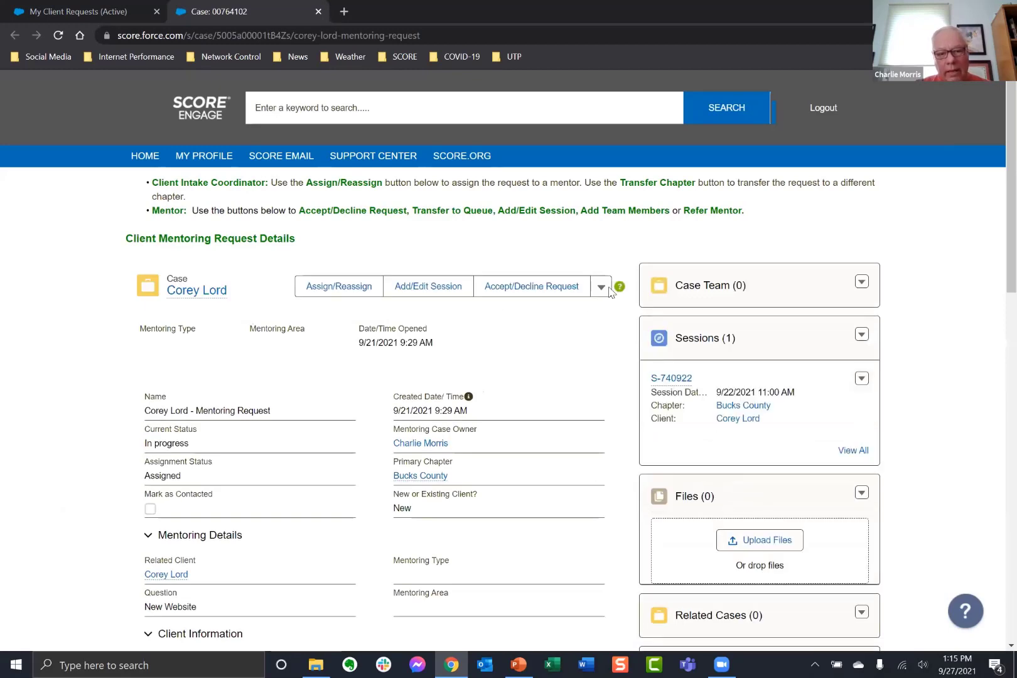
click(604, 288)
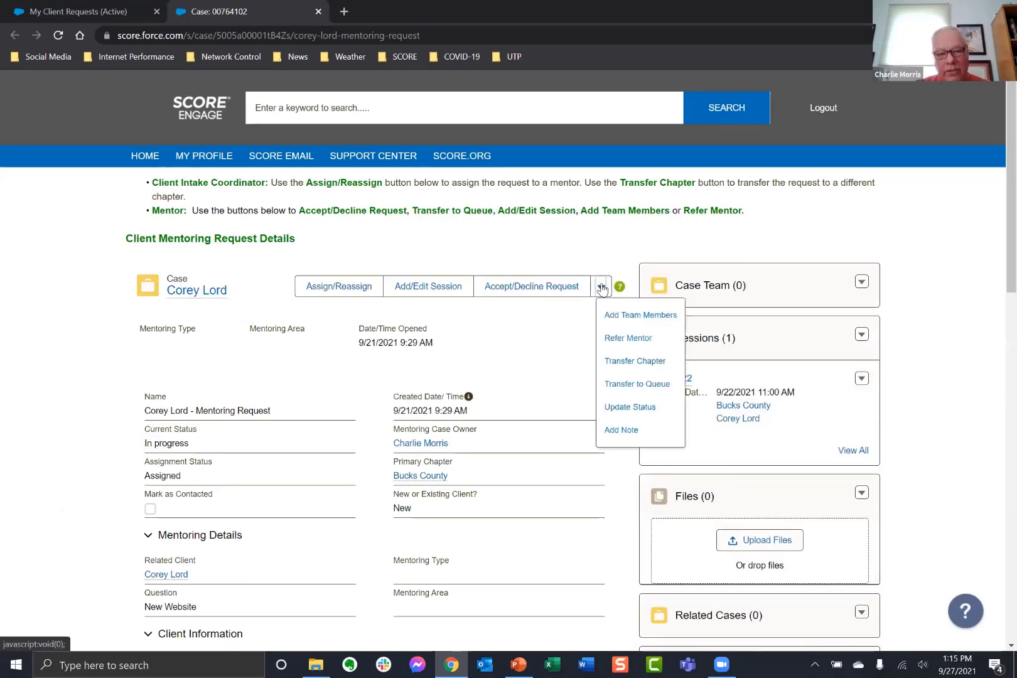
click(623, 408)
click(443, 374)
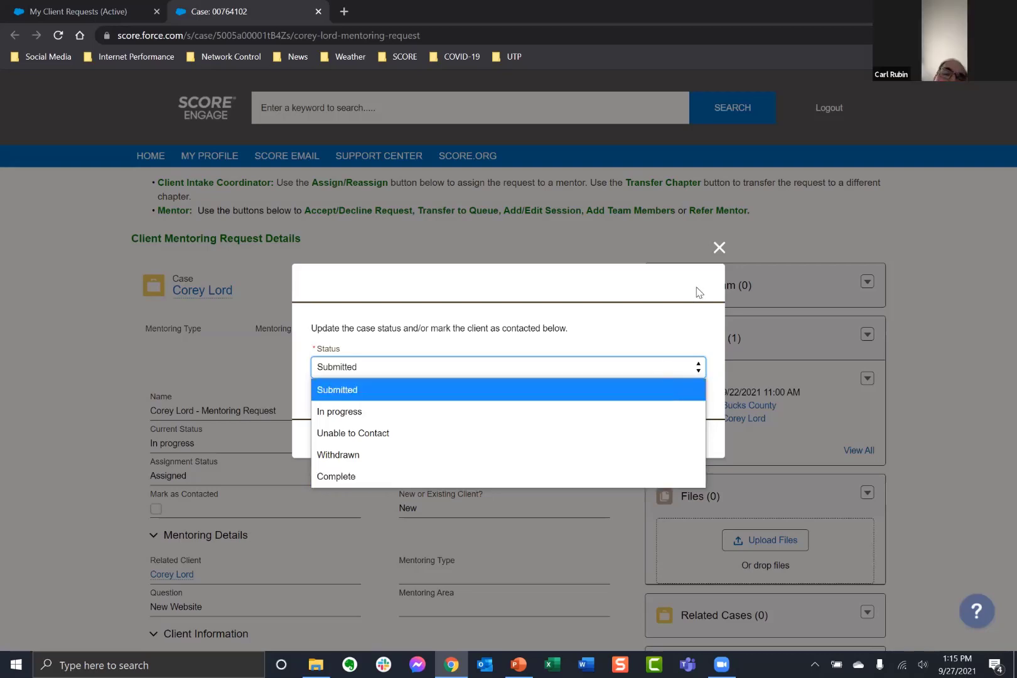
Close the status window without changes, reopen the case via My Client Requests, and start Update Status.
click(719, 248)
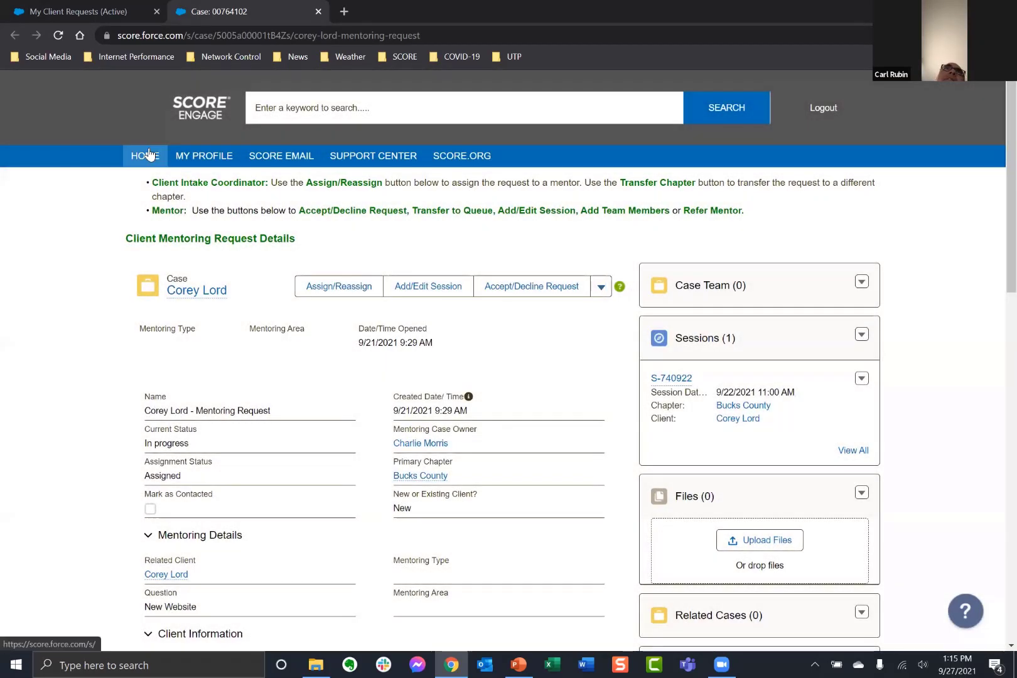
click(150, 155)
scroll(220, 417, down, 1)
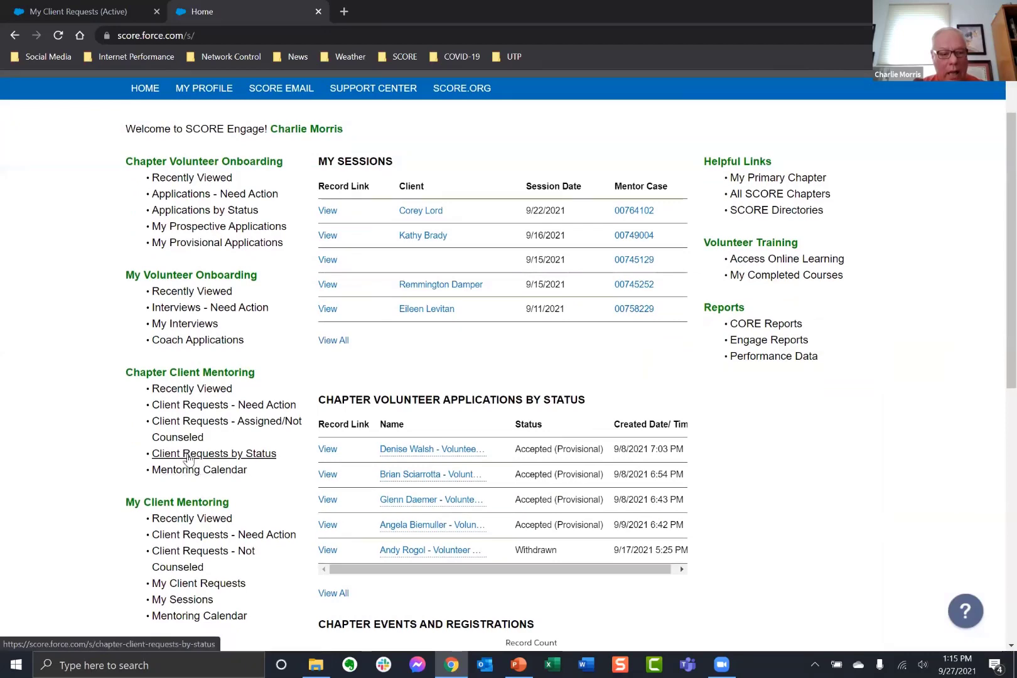
scroll(188, 546, down, 1)
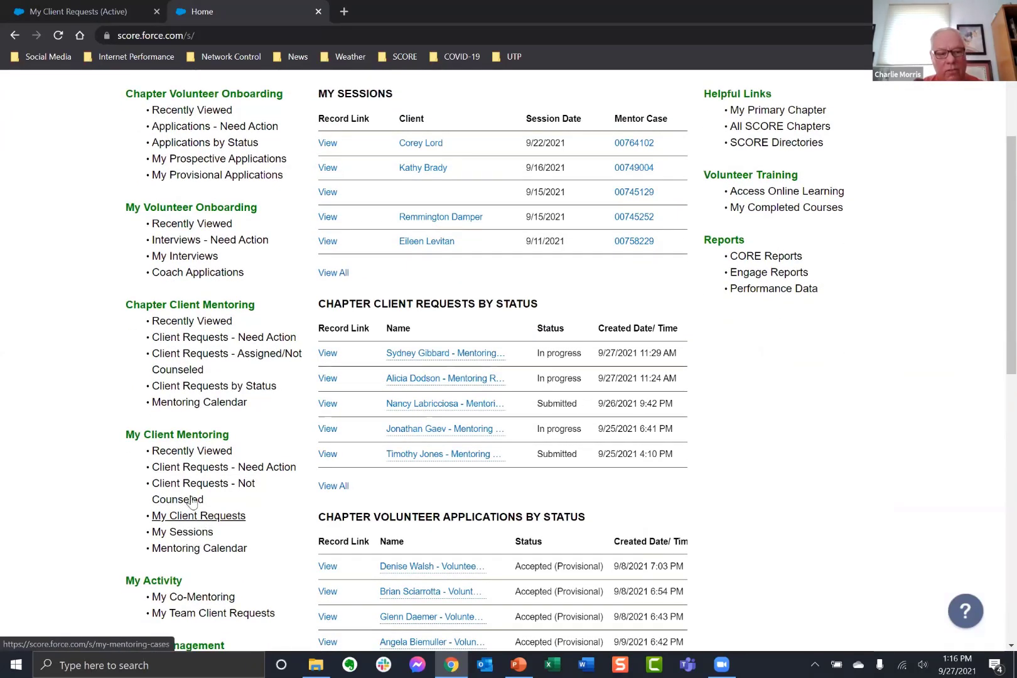
click(162, 521)
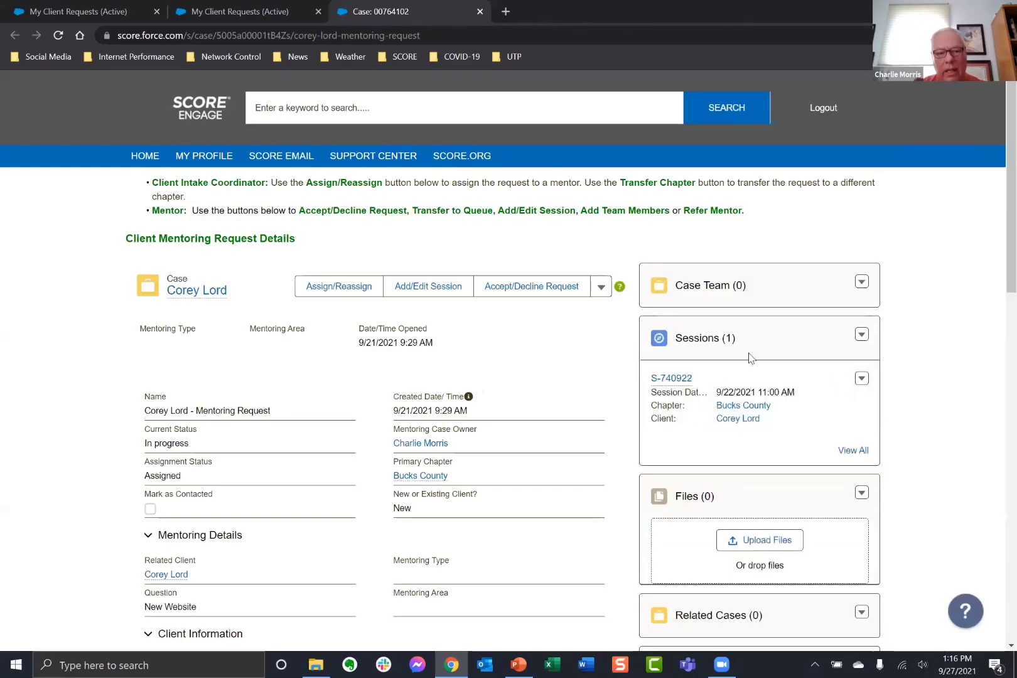
click(601, 287)
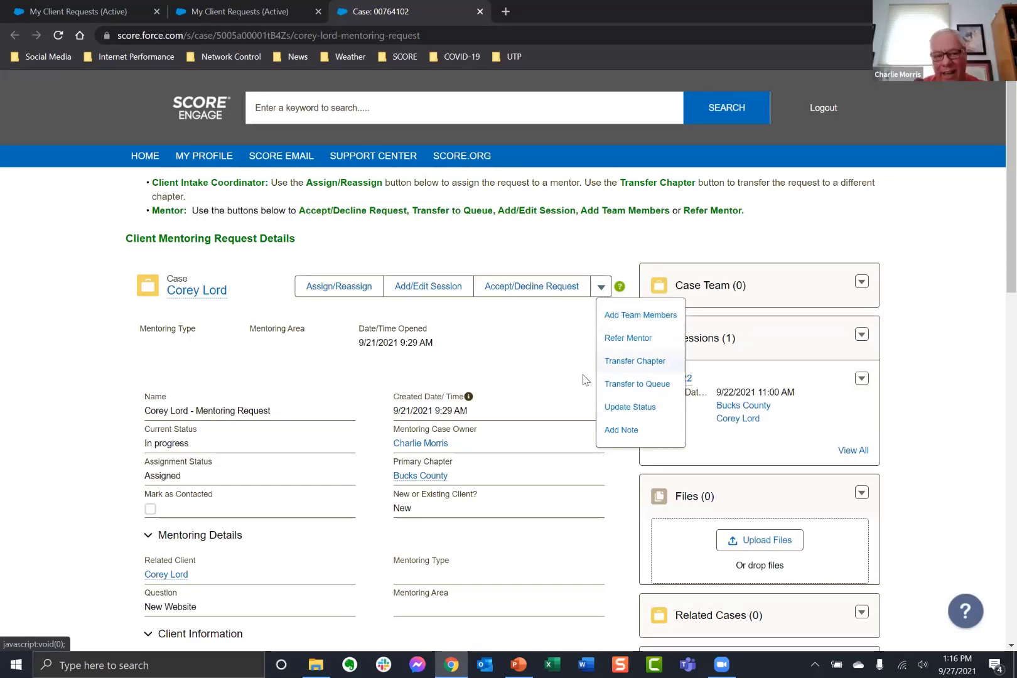
click(630, 406)
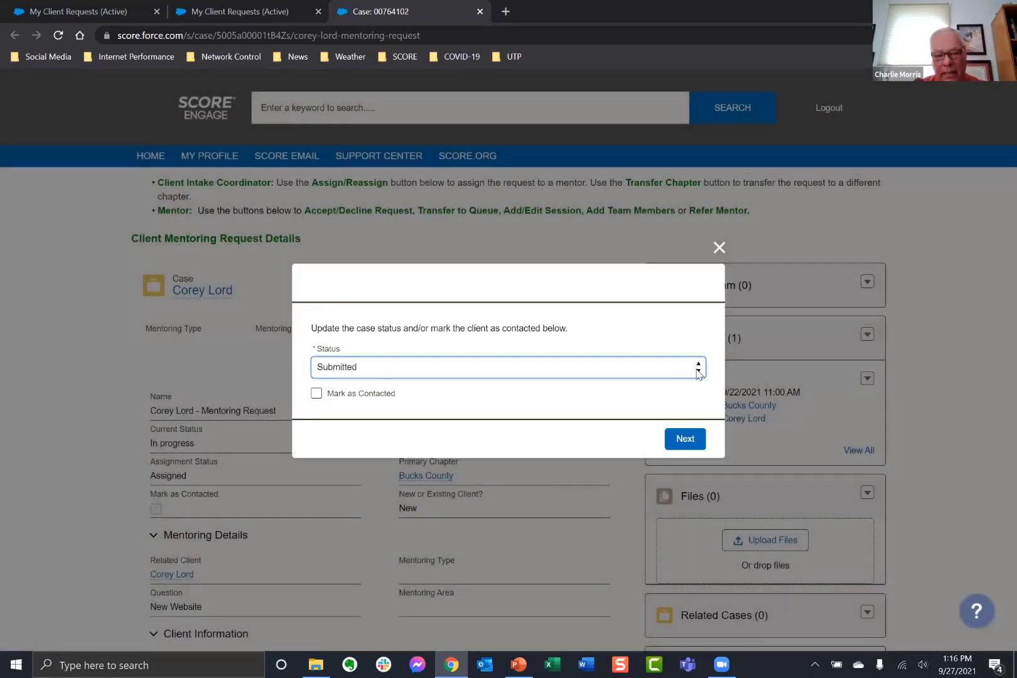
click(698, 369)
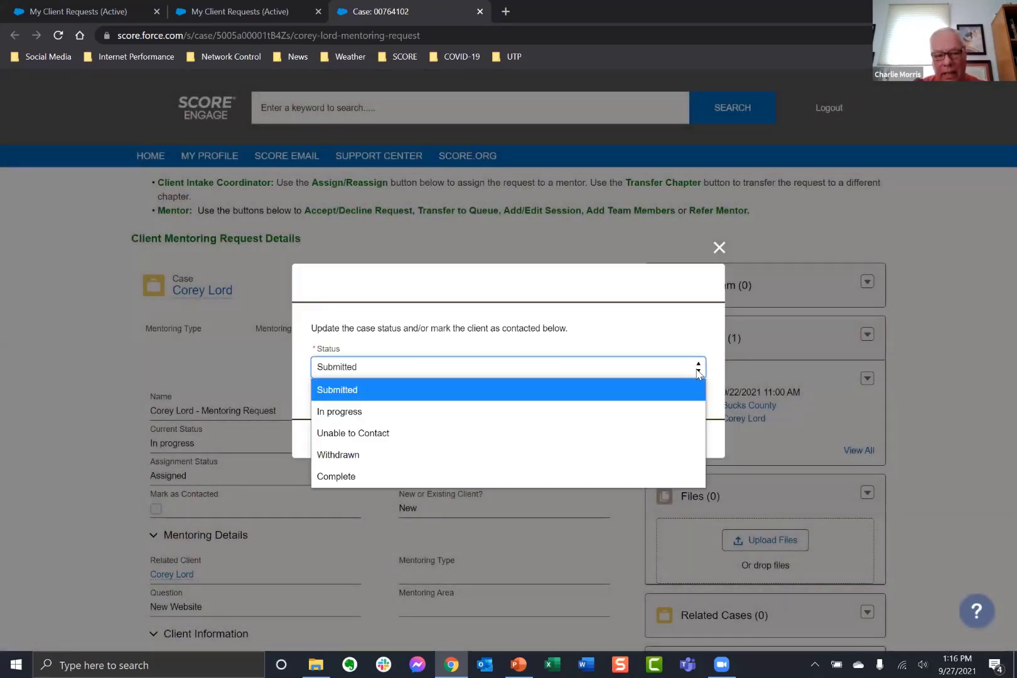
click(610, 277)
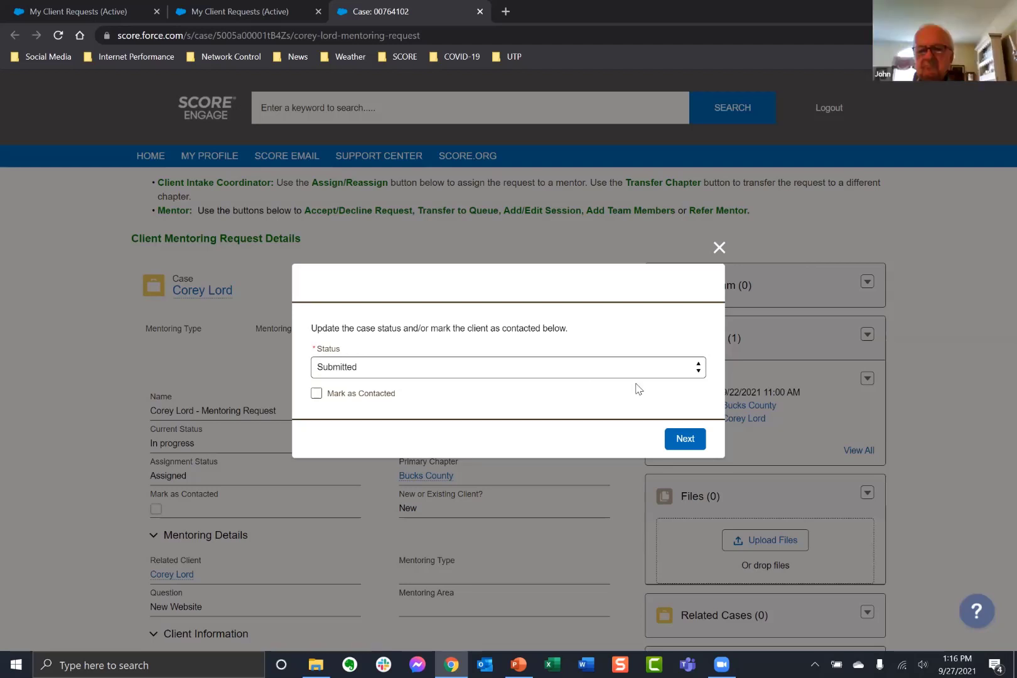
click(696, 370)
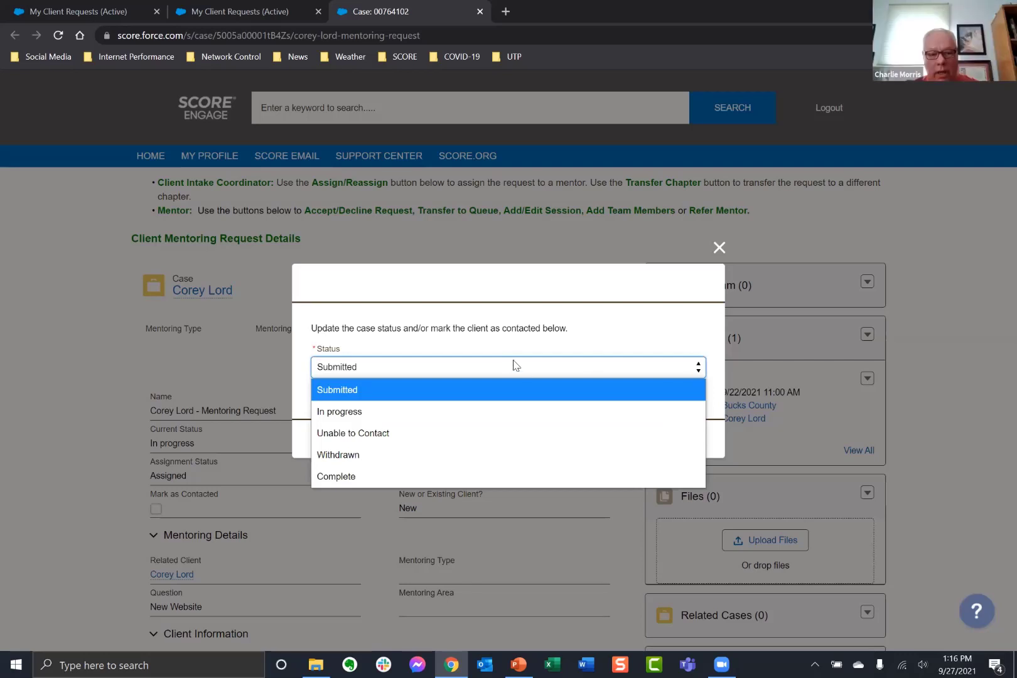
click(606, 289)
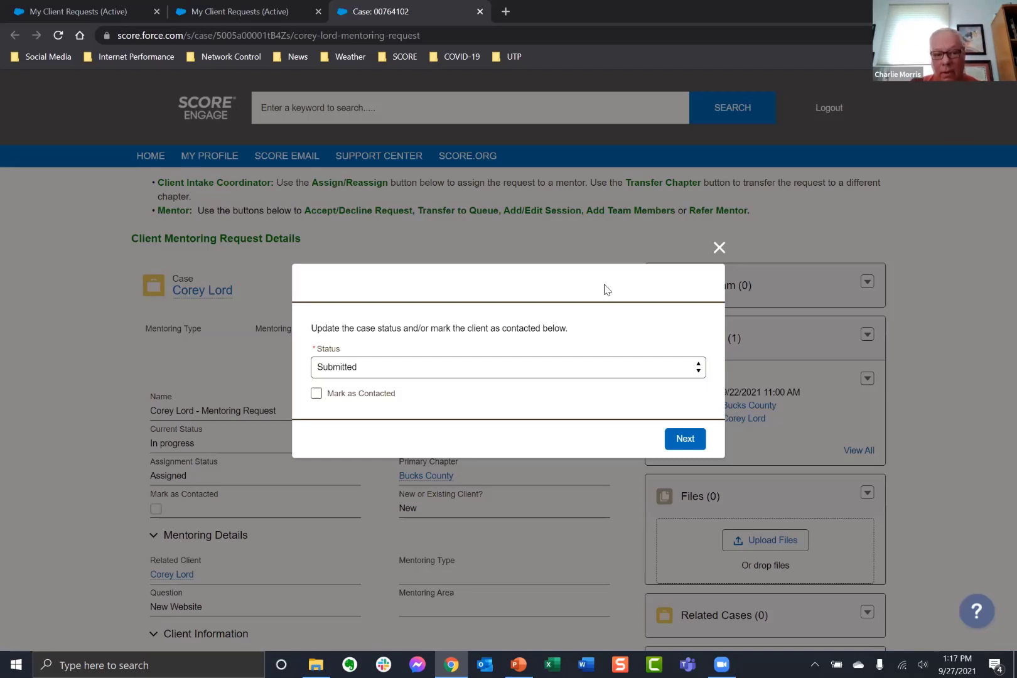
Expand the Status dropdown, dismiss it leaving Submitted, then expand the status options again.
click(696, 372)
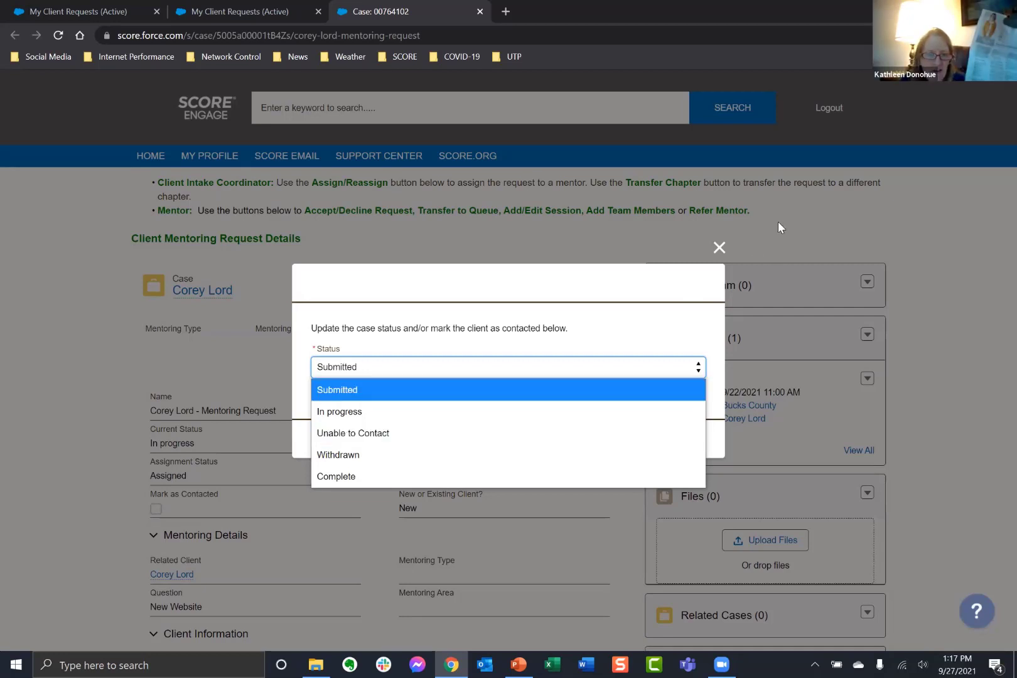
click(819, 223)
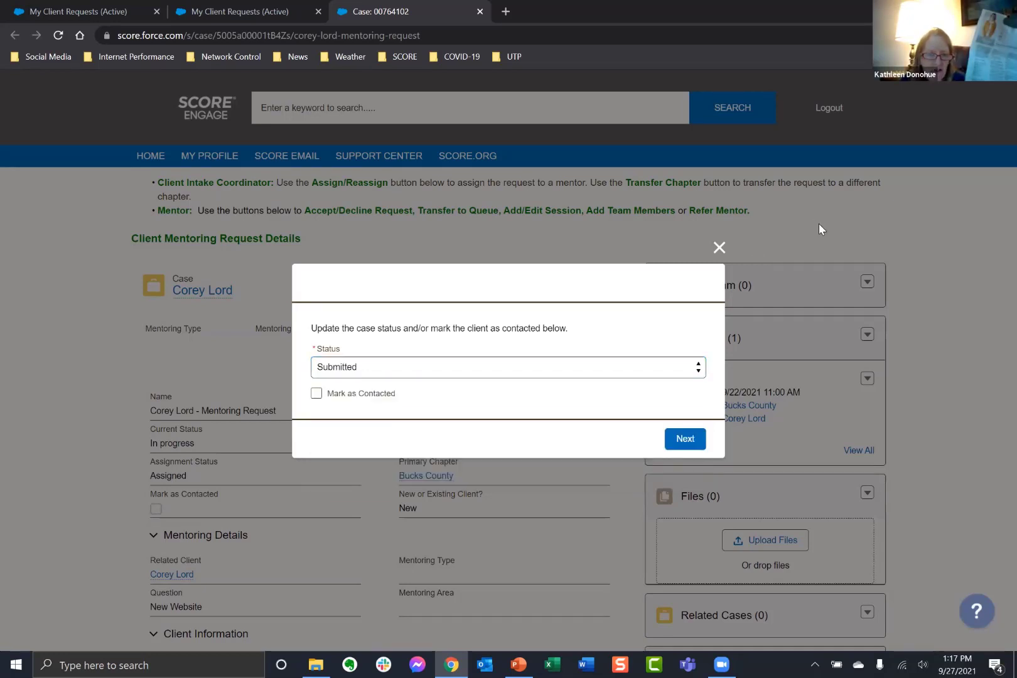
click(407, 368)
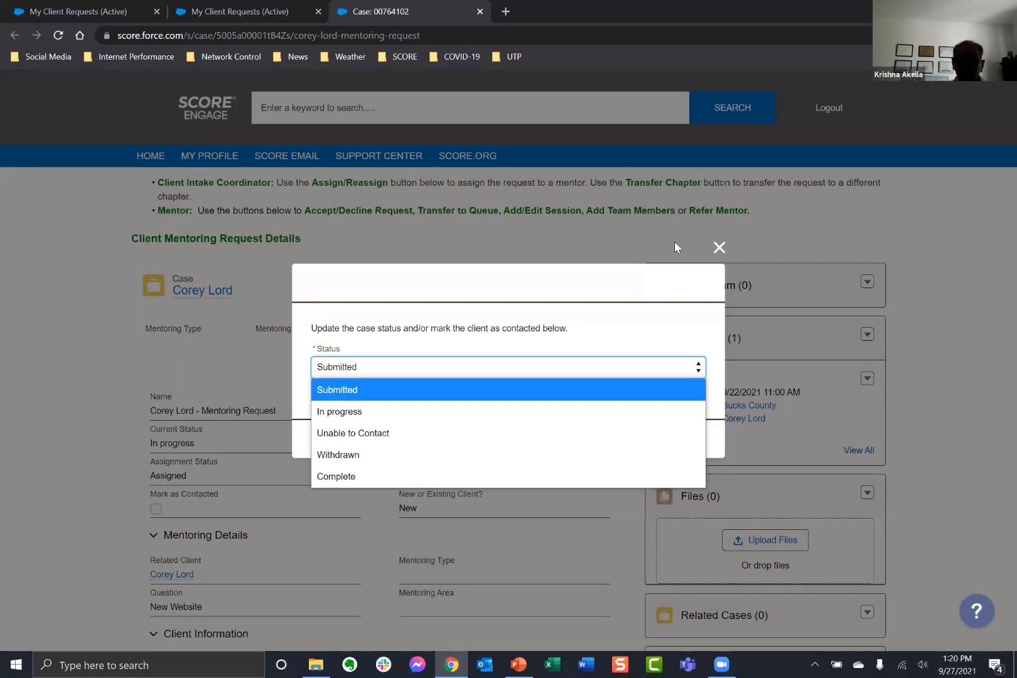
Dismiss the status options and update window, then go to the SCORE Support Center.
click(719, 249)
click(716, 242)
click(397, 157)
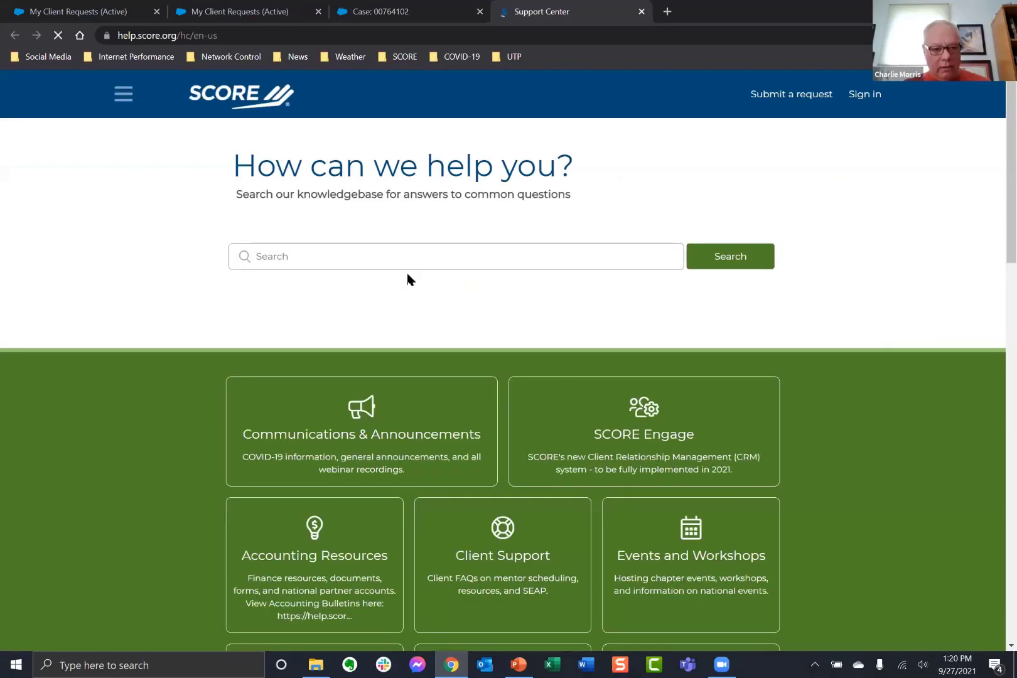
Search the knowledgebase for 'Engage client status' and open 'When will SCORE contact me?'.
click(412, 261)
text(un)
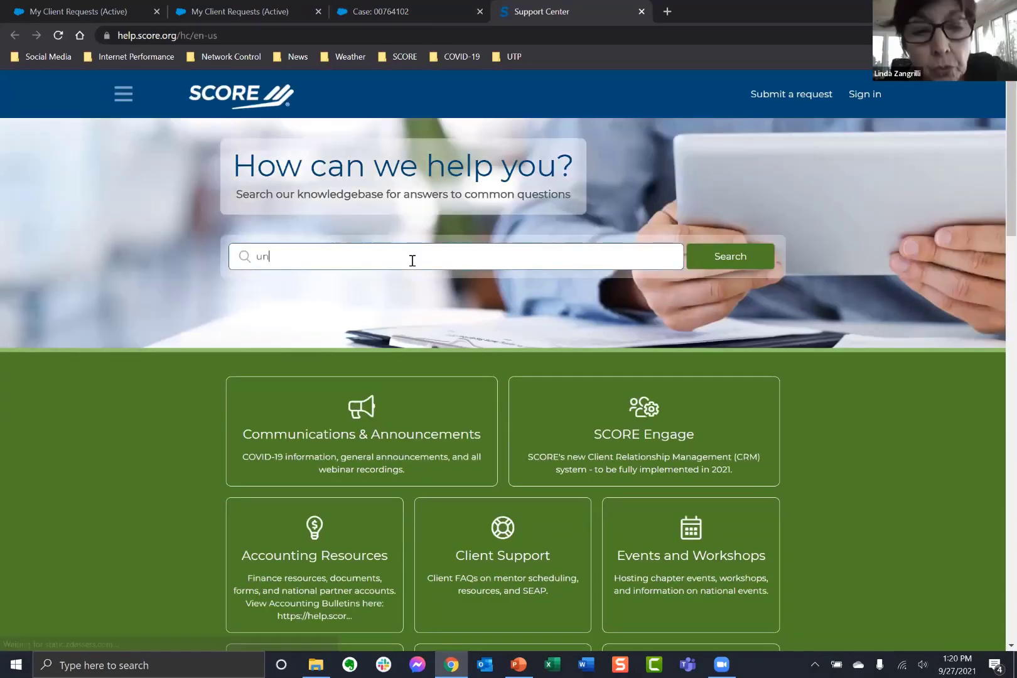
text(able to coina)
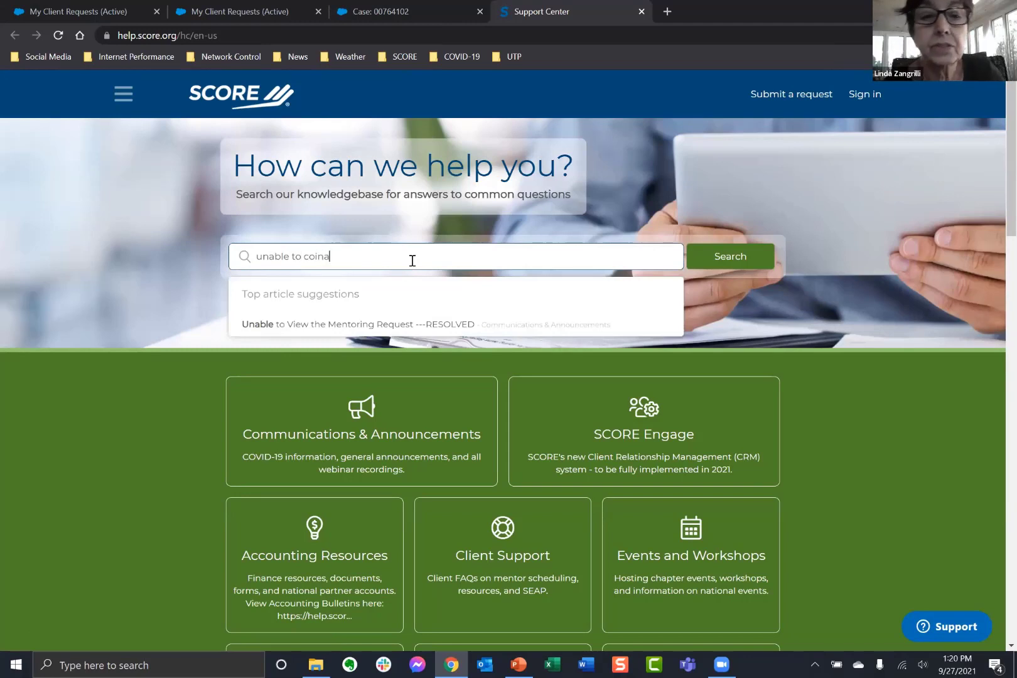
text(ct)
key(BackSpace)
key(BackSpace)
key(BackSpace)
key(BackSpace)
key(BackSpace)
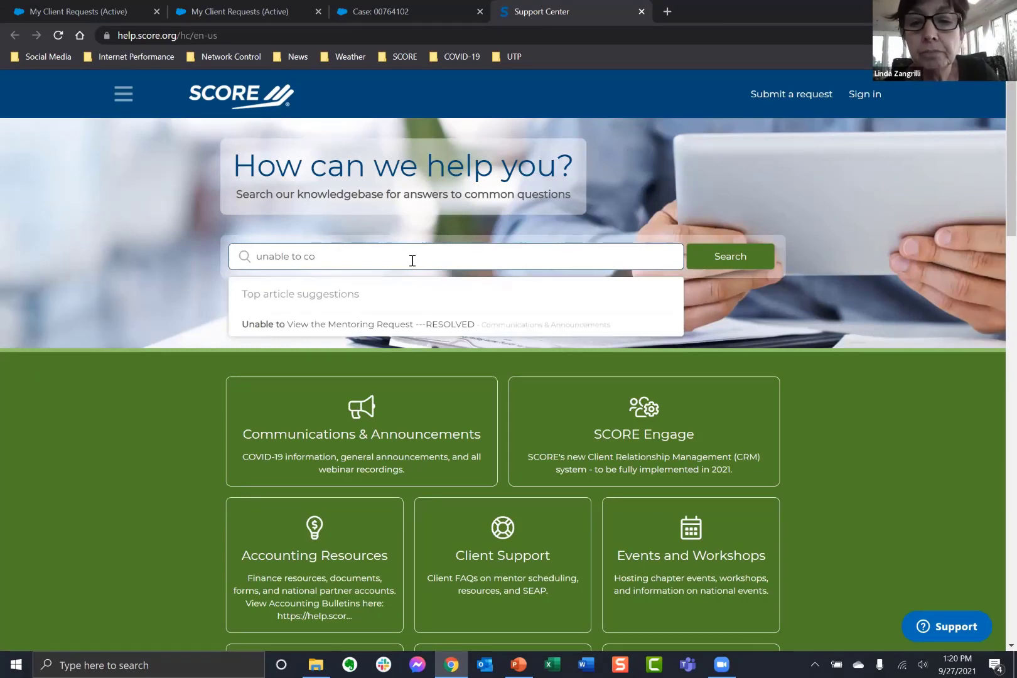
text(ntact)
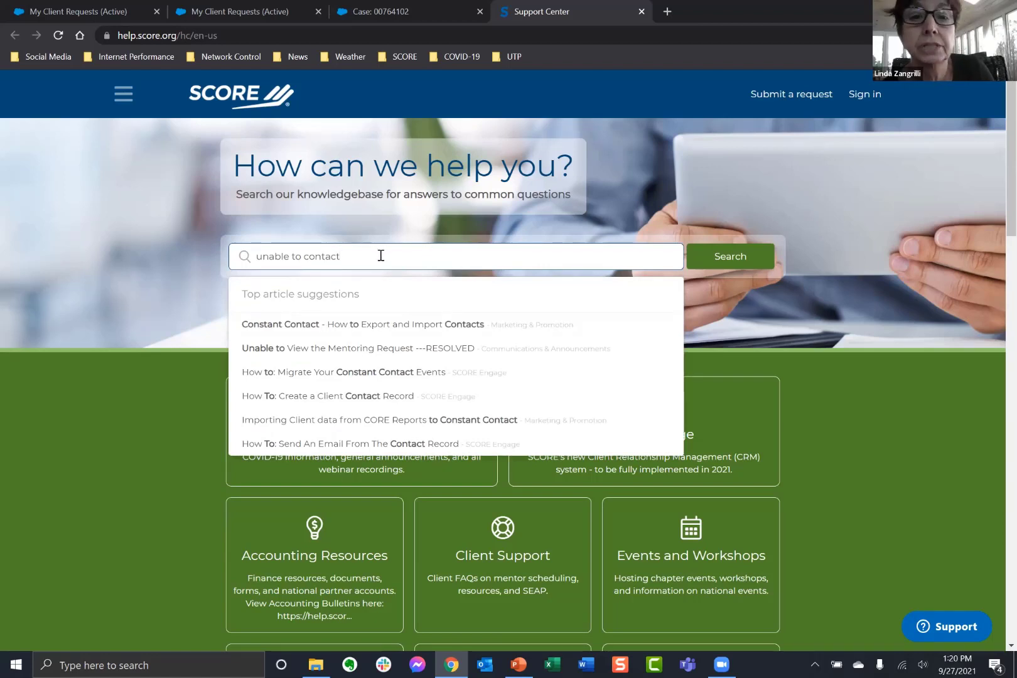
drag(355, 255, 196, 241)
text(clien)
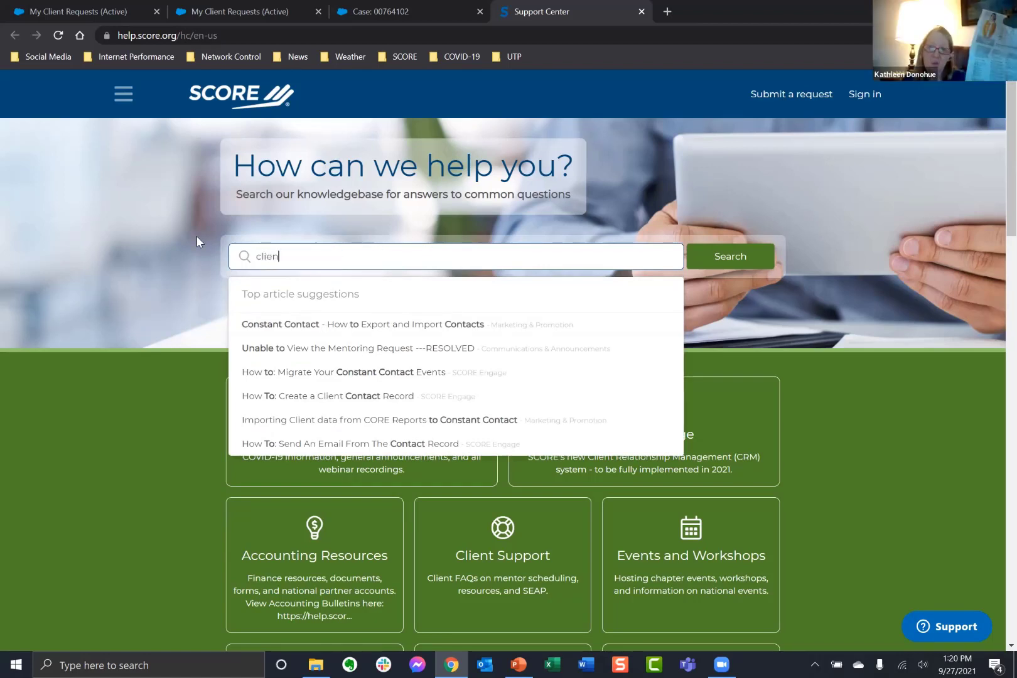
text(t status)
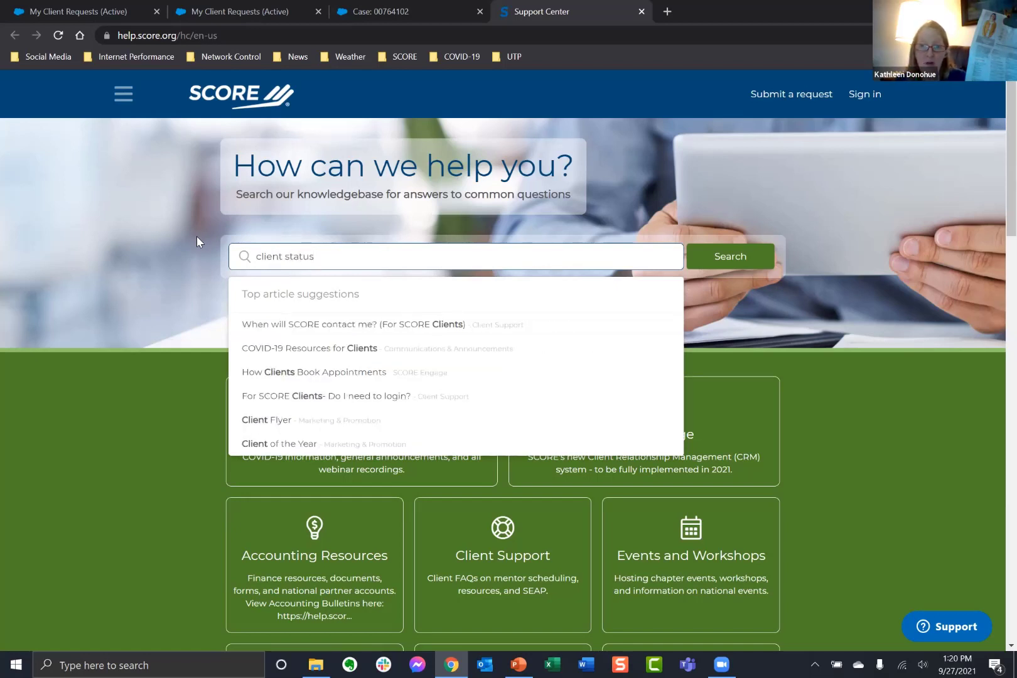
click(257, 258)
text(Engage)
key(Return)
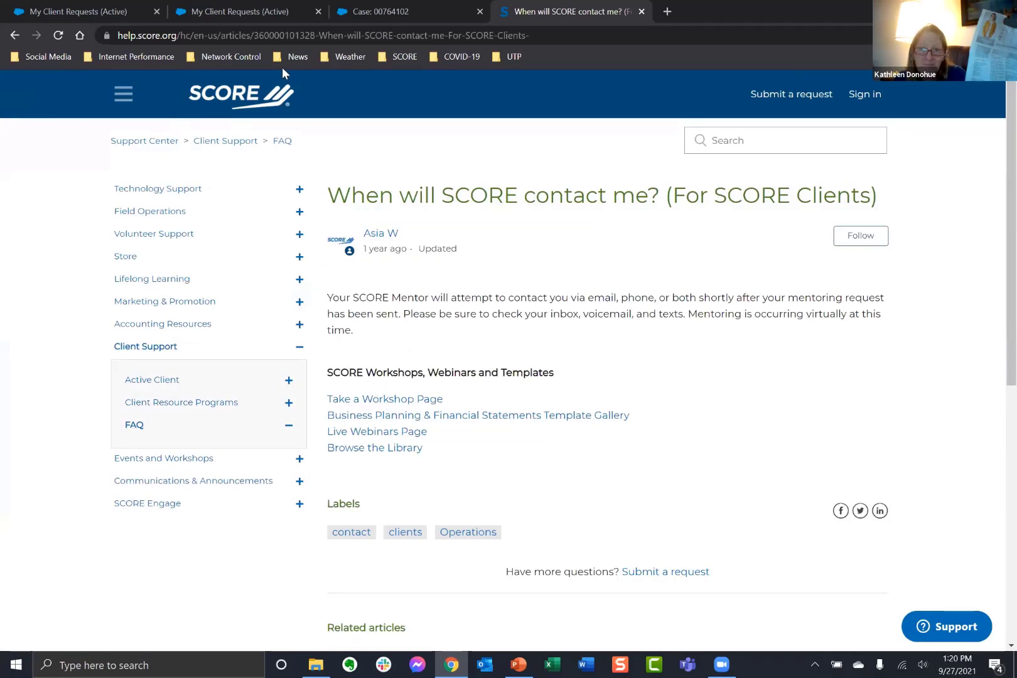
Close the duplicate My Client Requests tab and go to the Engage home page.
click(180, 14)
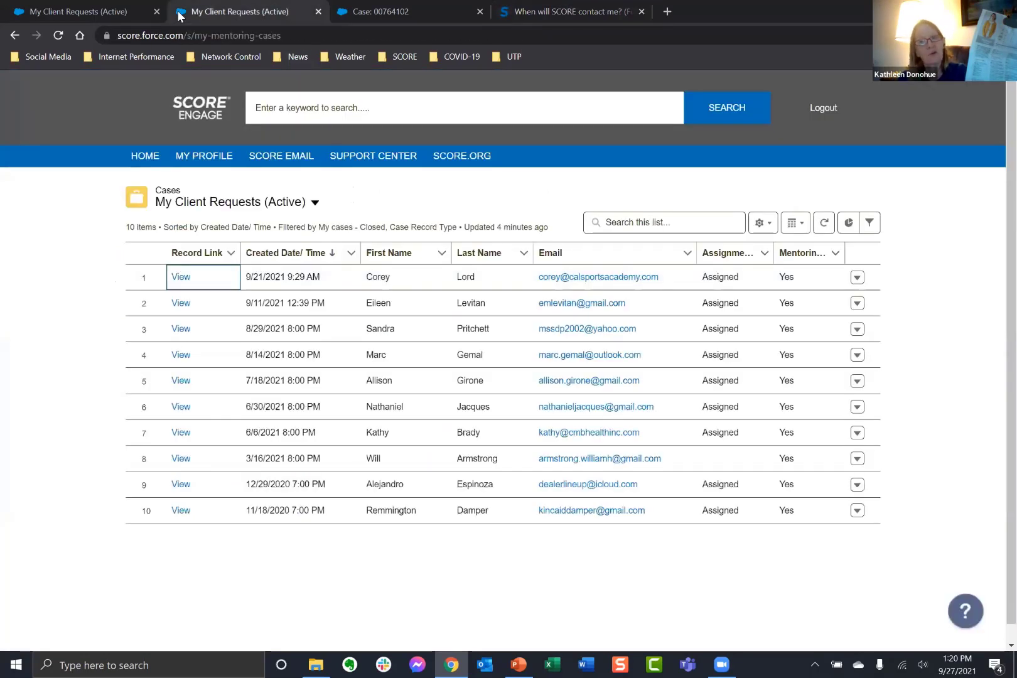
right_click(181, 13)
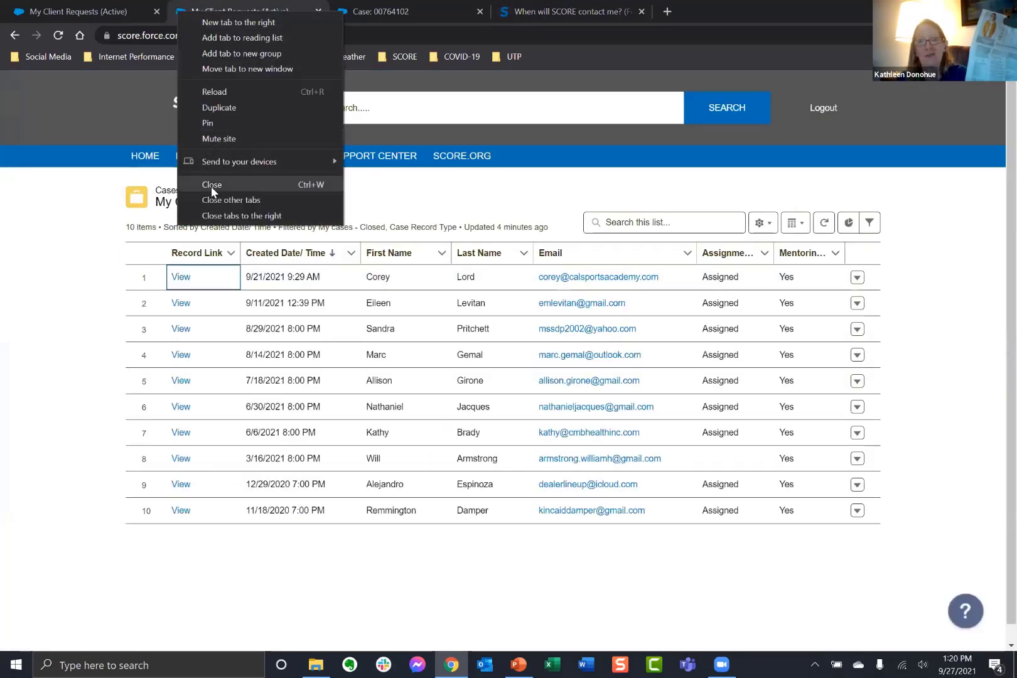
click(210, 185)
click(145, 157)
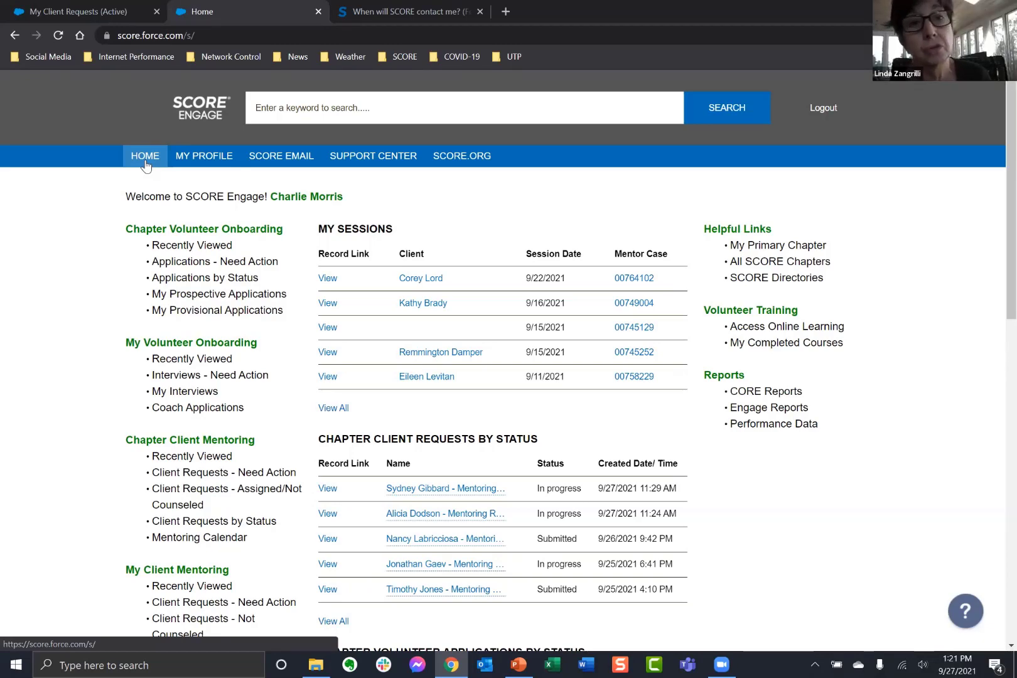
Check the Engage Q&A slides, close the remaining client requests tab, and return to the help article.
click(518, 664)
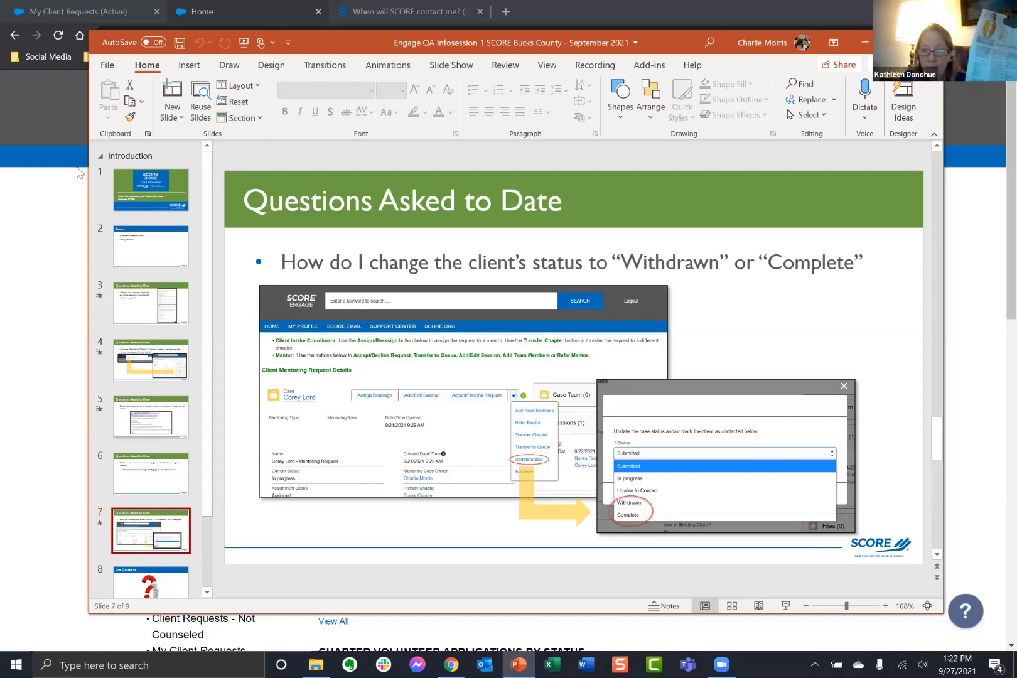
click(125, 15)
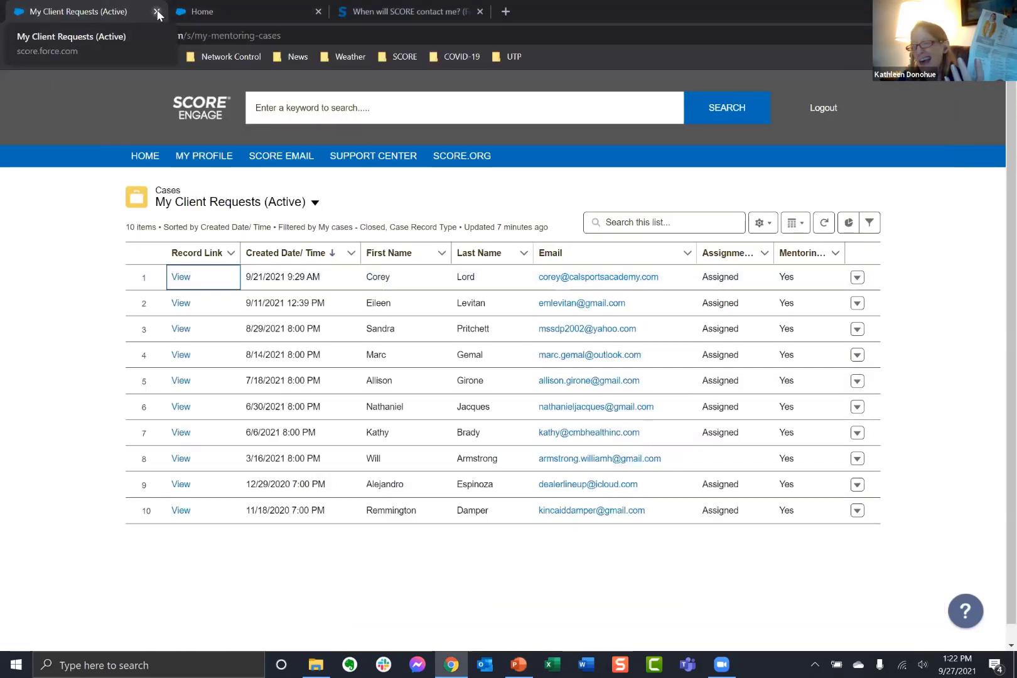
click(157, 14)
click(191, 13)
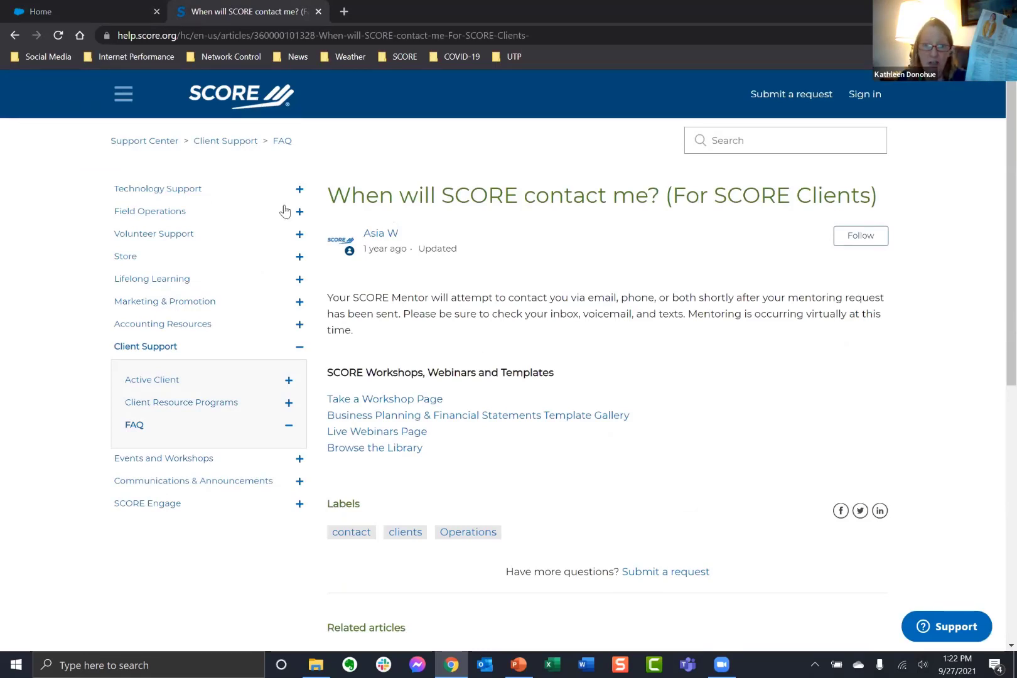
Search the Support Center for 'engage client status', then close the search results tab.
click(754, 142)
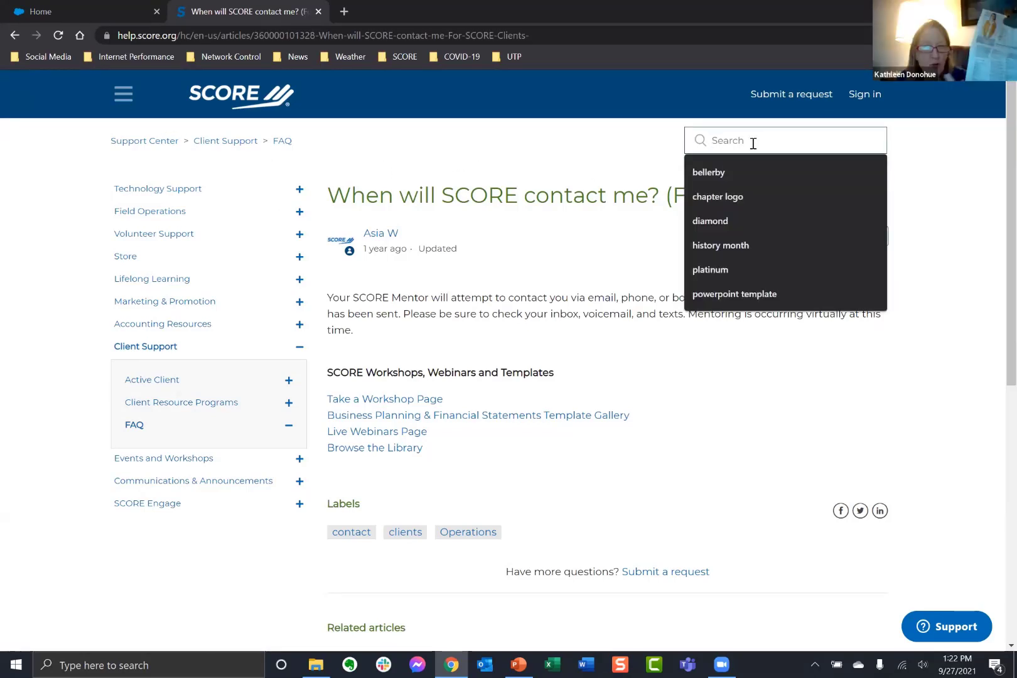
text(engage cl)
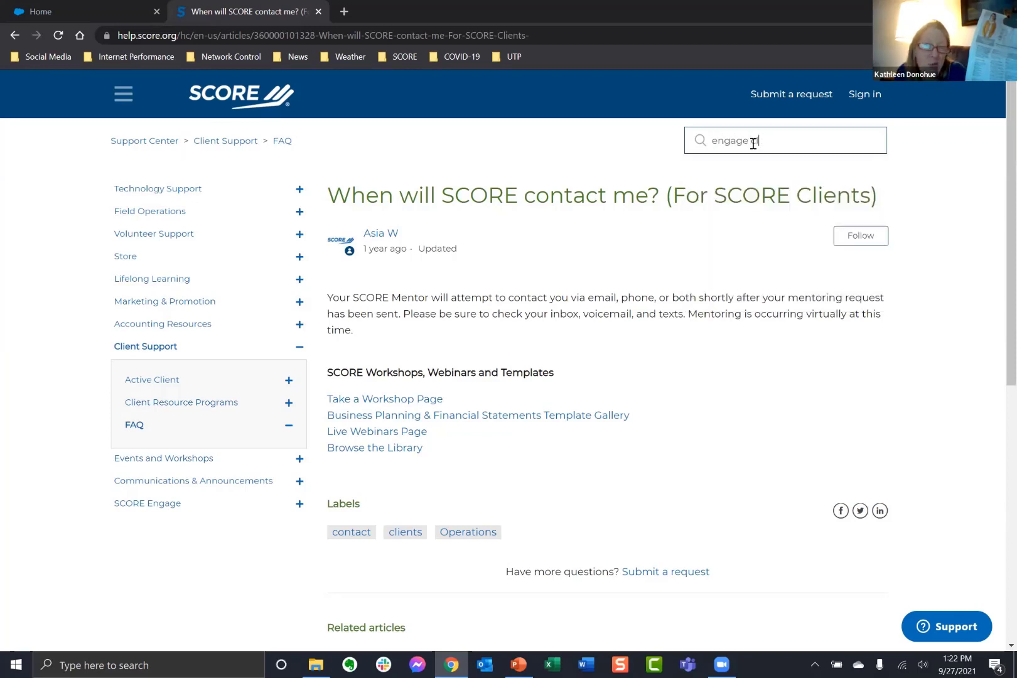
text(ient status)
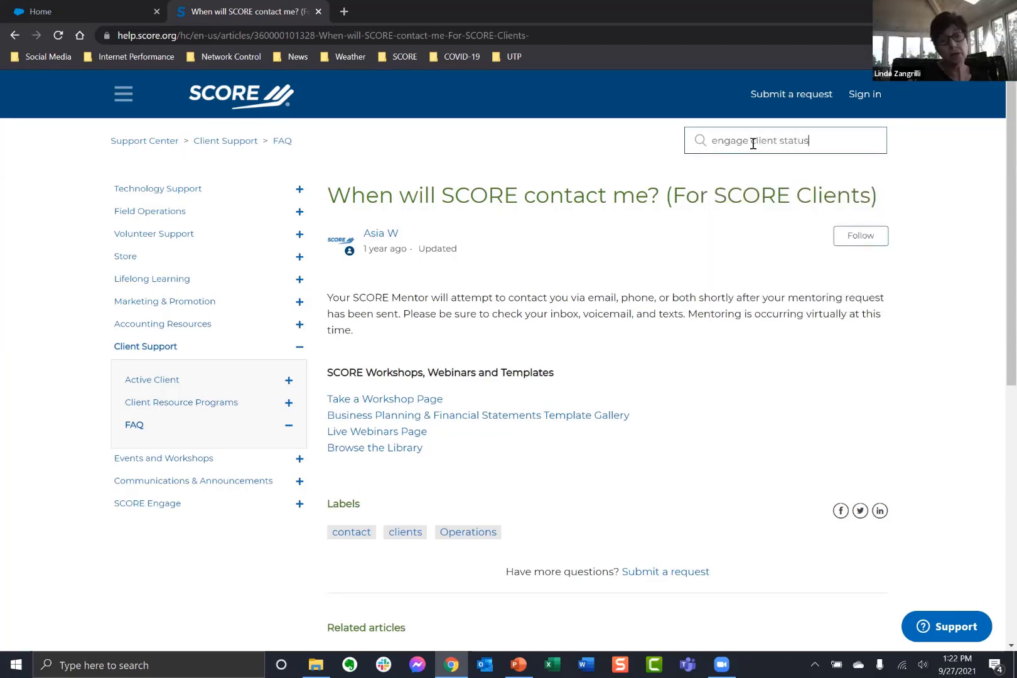
key(Return)
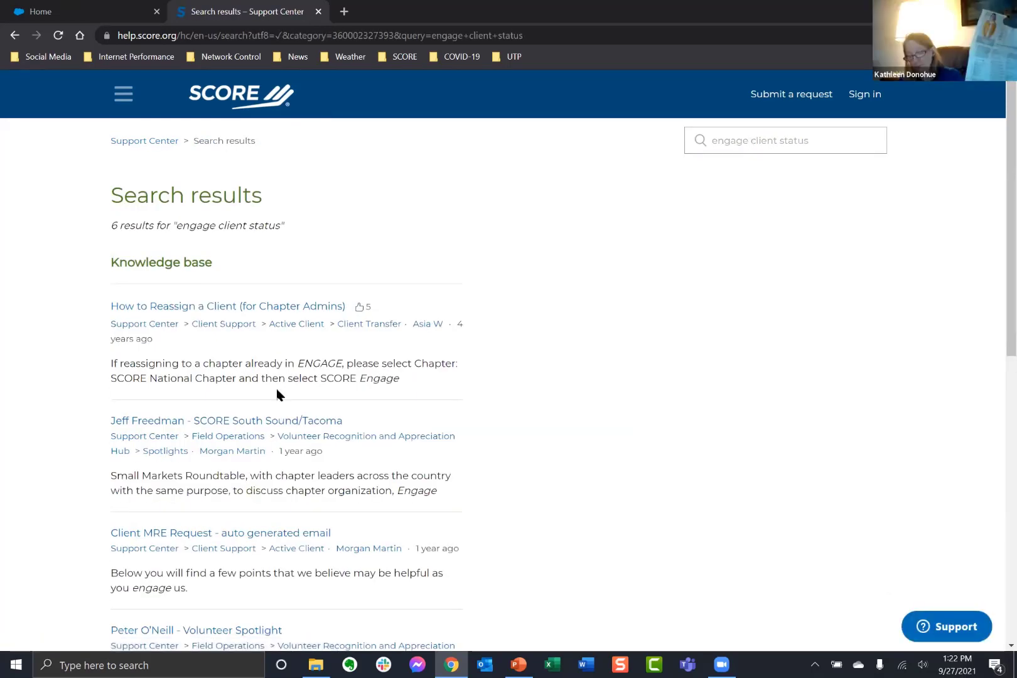
scroll(127, 393, down, 2)
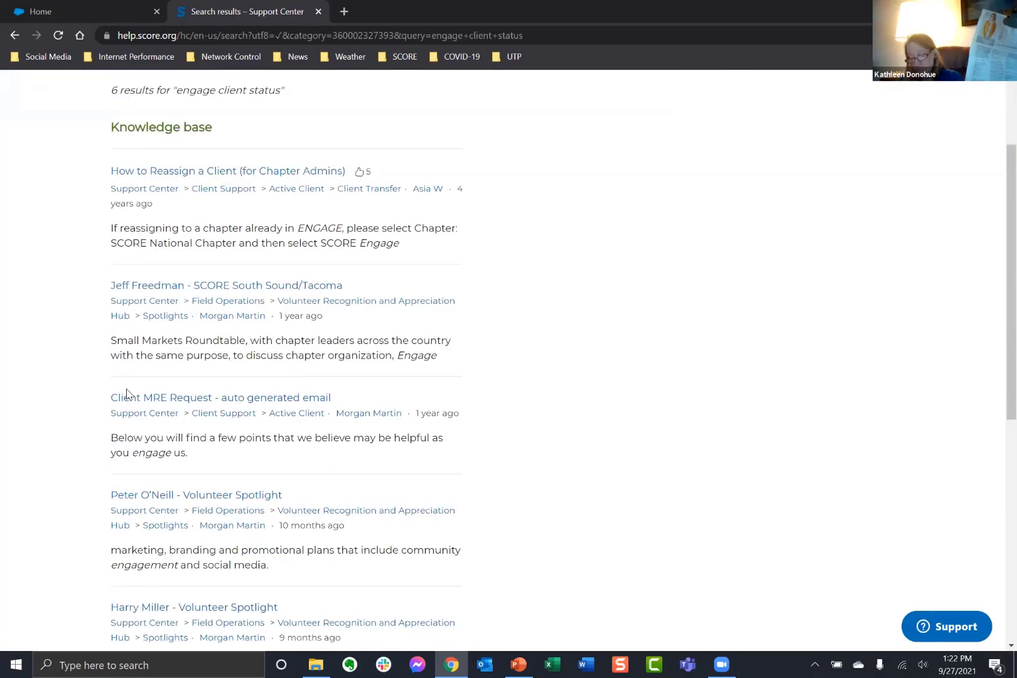
scroll(225, 113, up, 2)
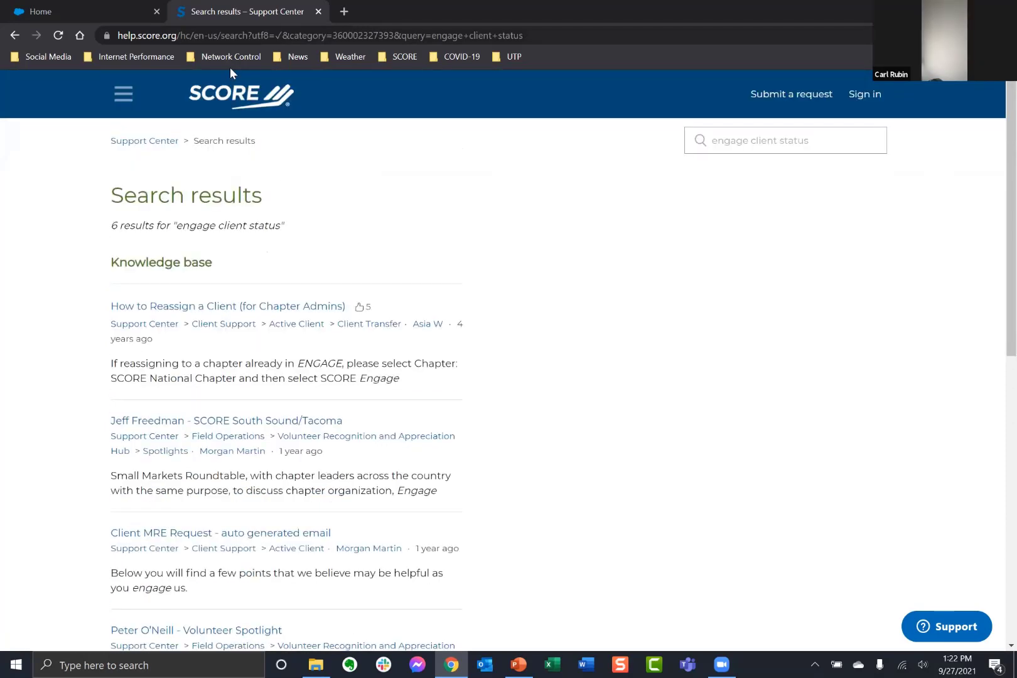
right_click(197, 7)
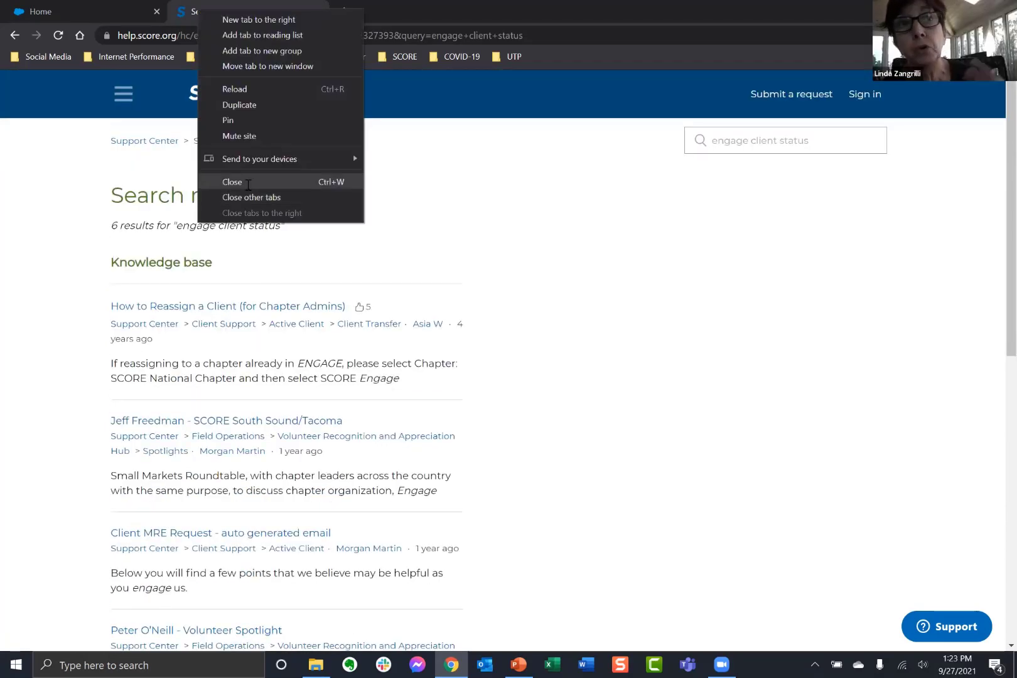
click(247, 184)
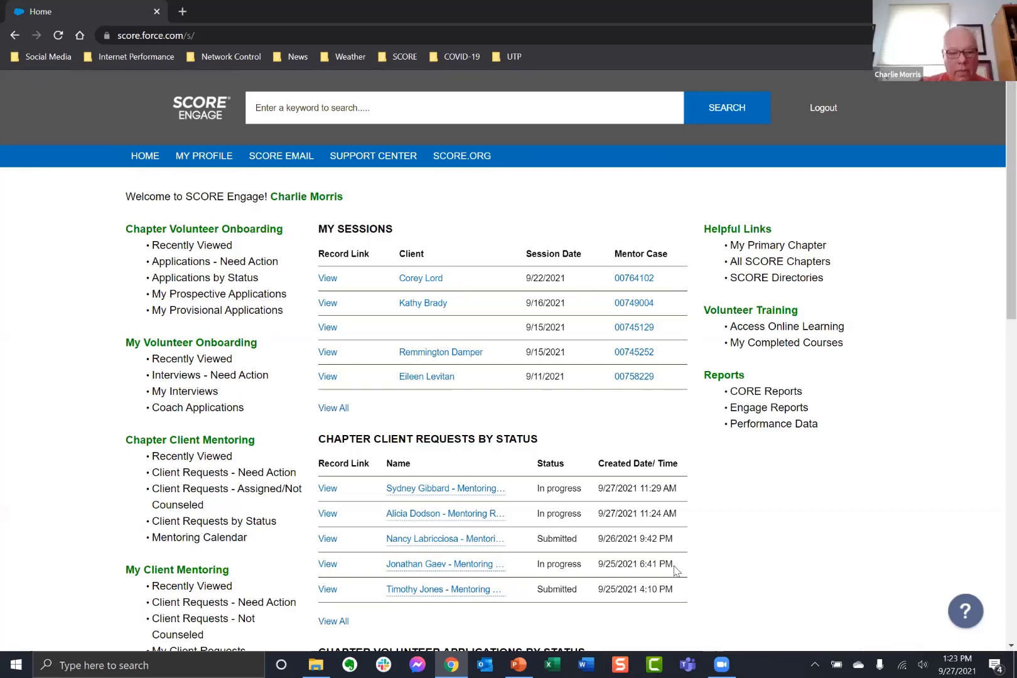
Show slide 8, Live Questions, in the PowerPoint deck, then return to Chrome.
click(518, 664)
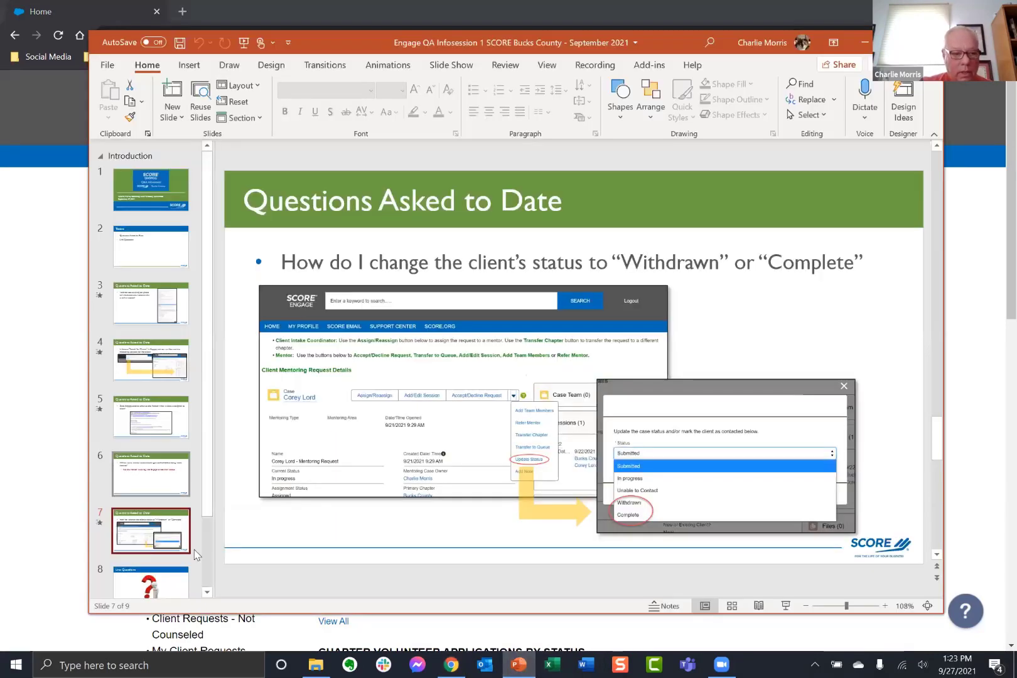
scroll(175, 492, down, 3)
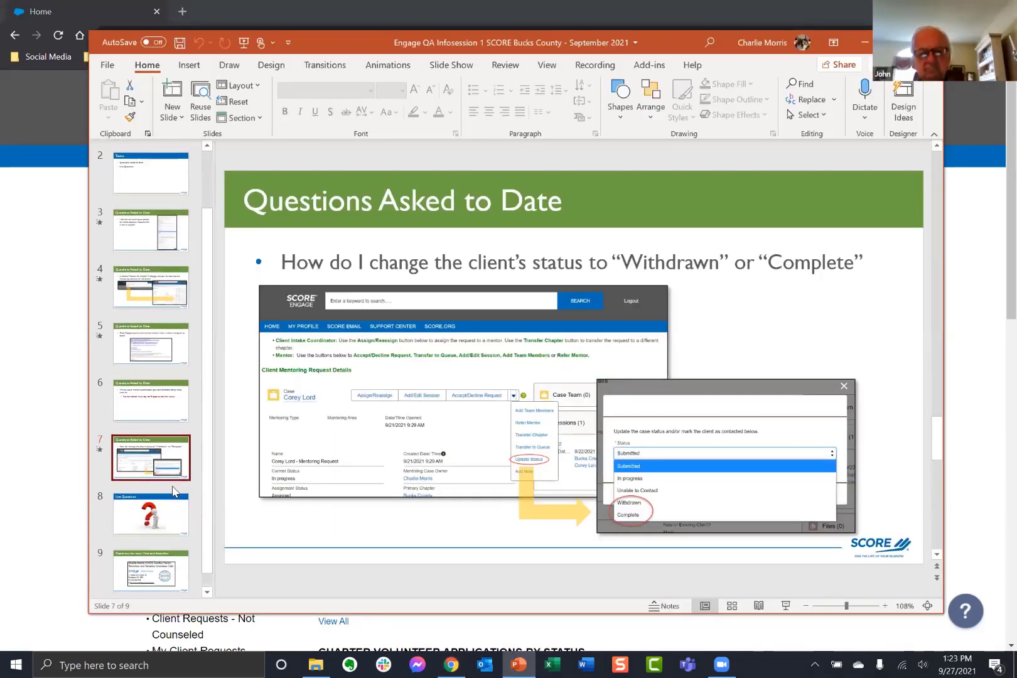
click(166, 524)
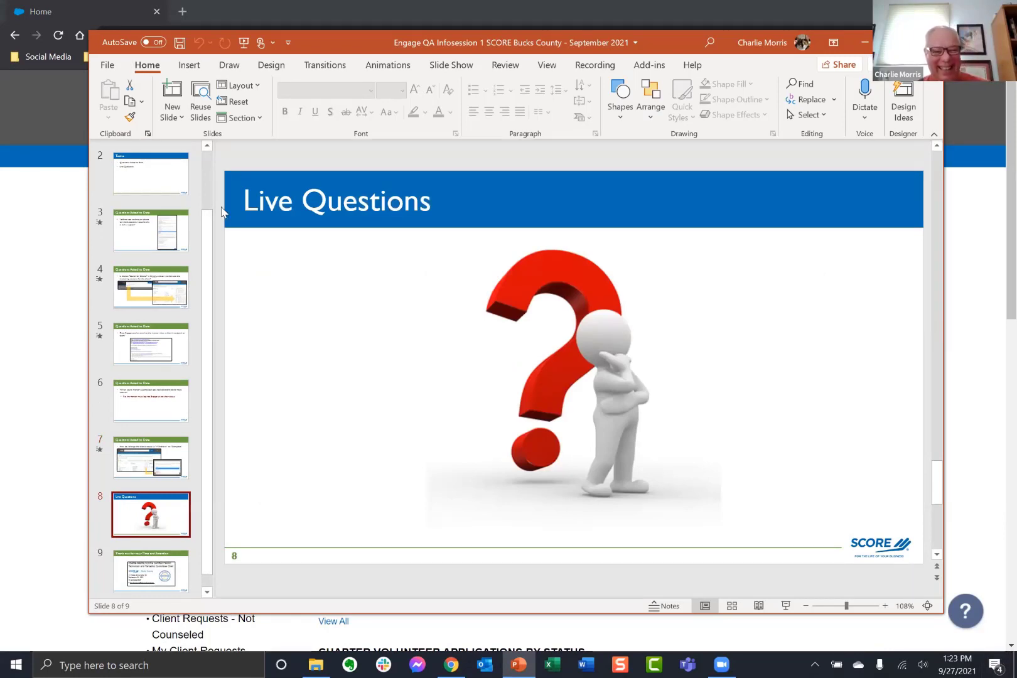
click(42, 205)
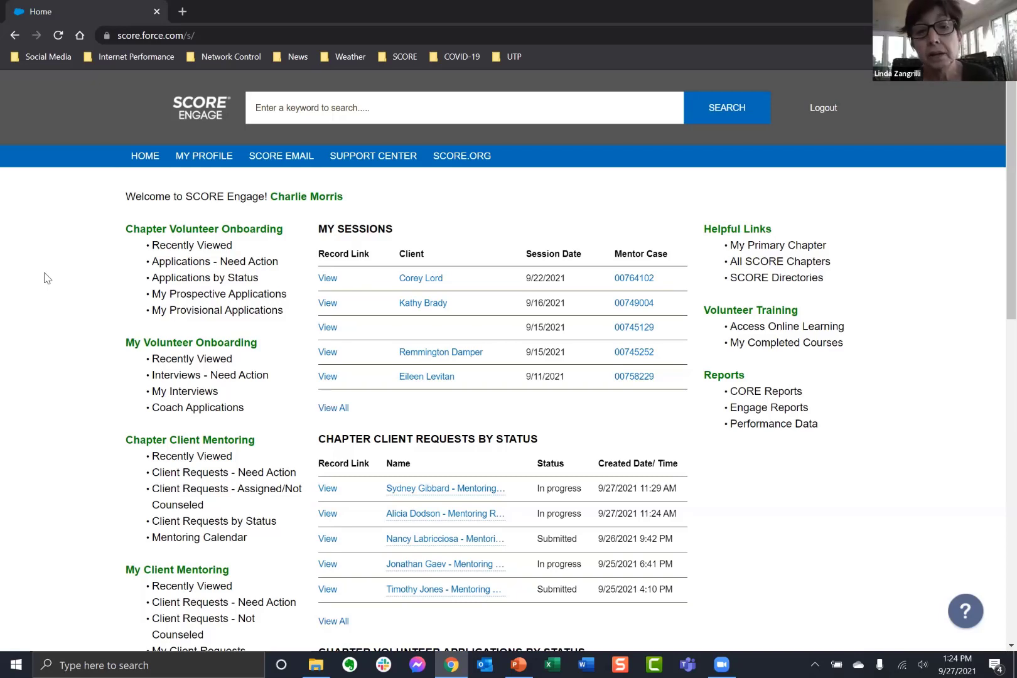
Go to Google using the Social Media bookmarks folder.
click(48, 58)
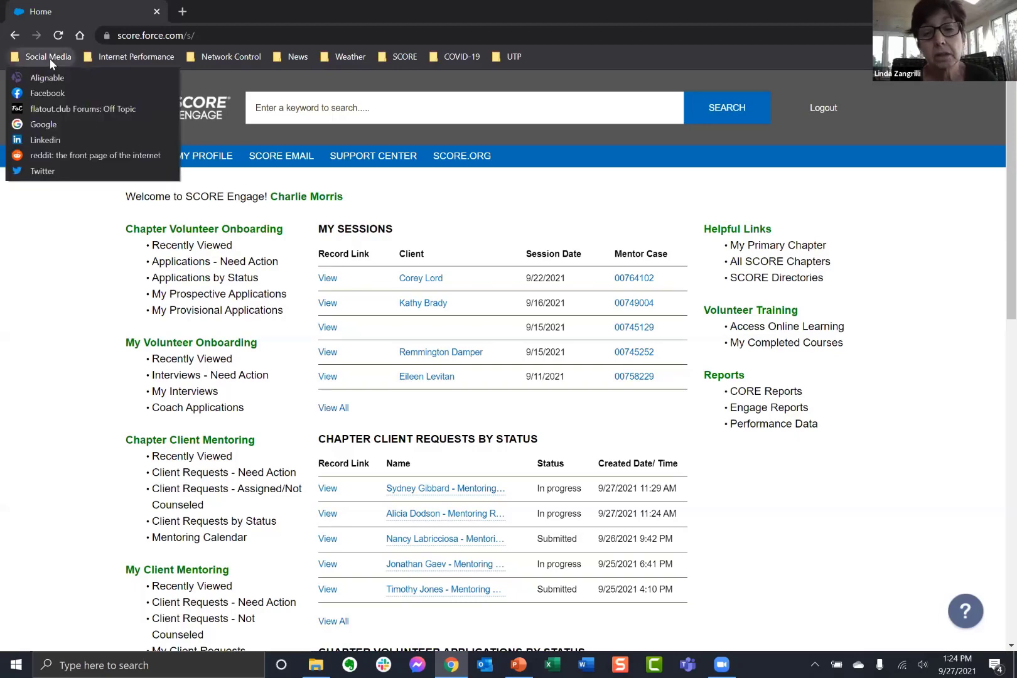
click(36, 126)
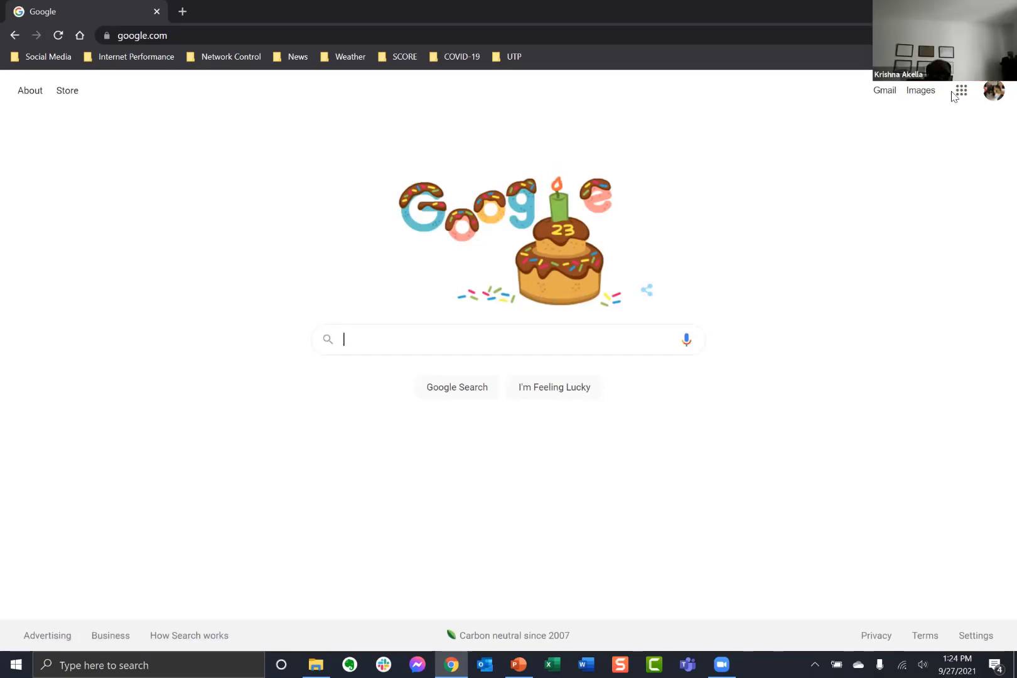
Switch Google to the SCORE volunteer account and show the Google apps list.
click(994, 91)
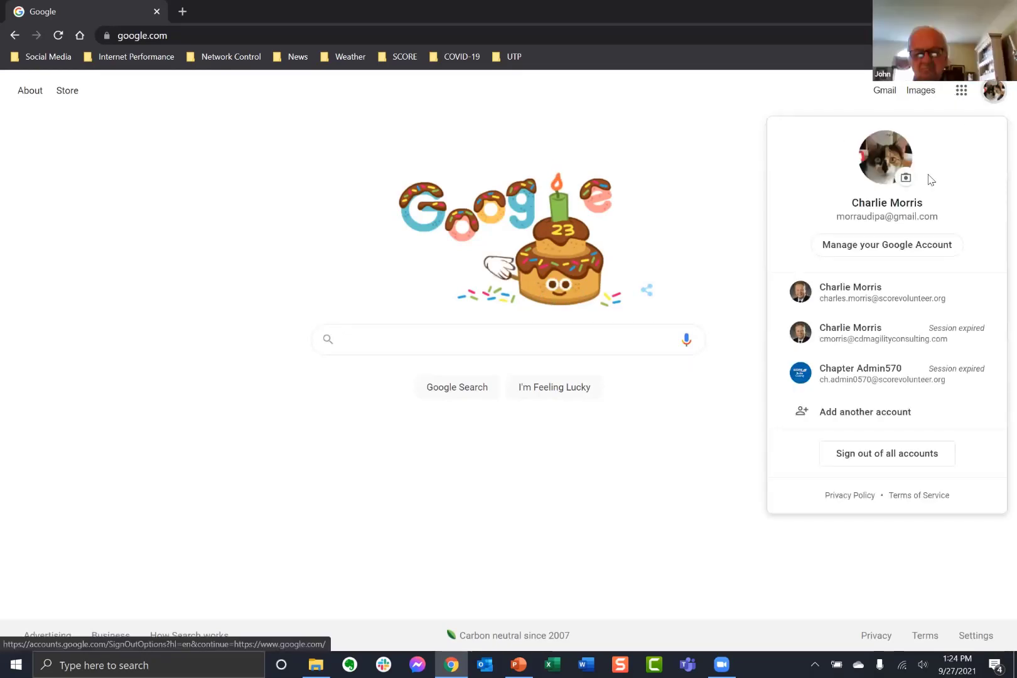
click(851, 300)
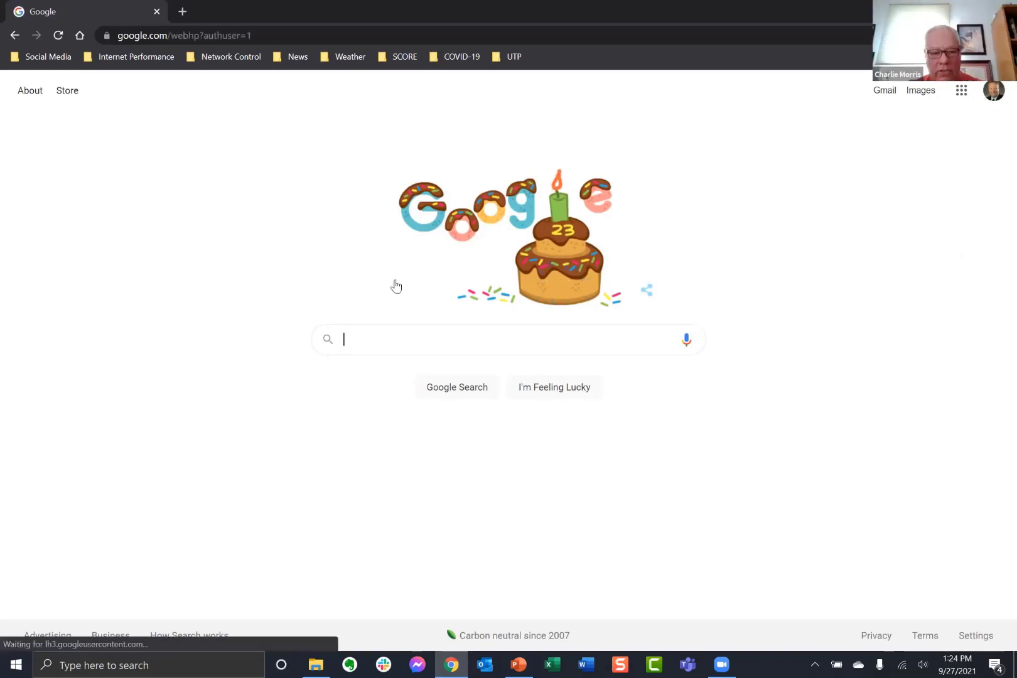
click(962, 91)
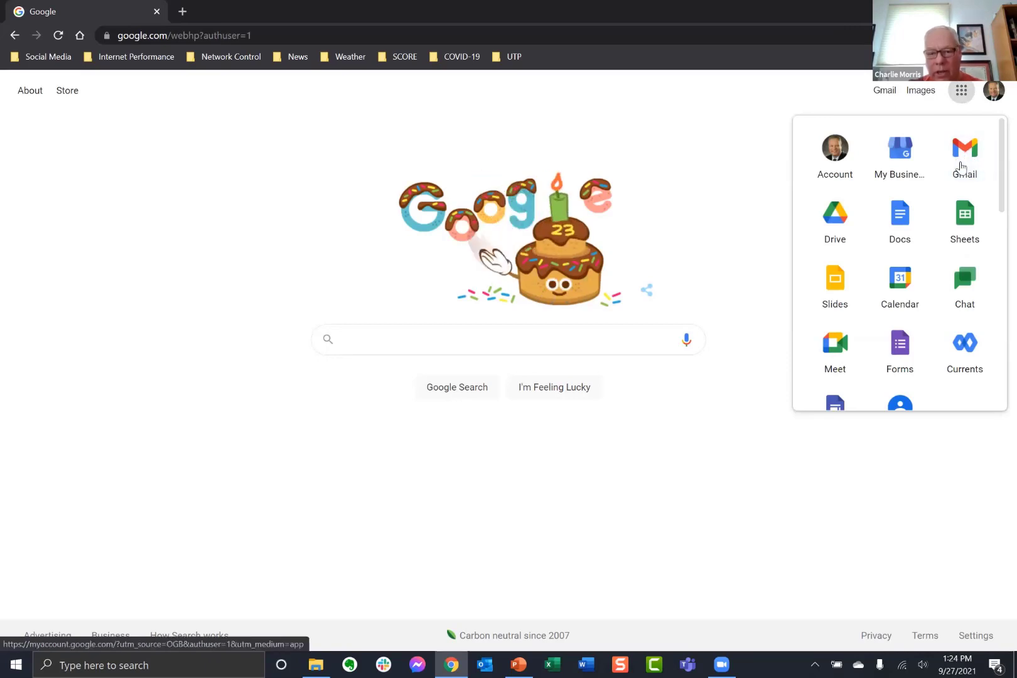
Open Google Calendar and create an event on Sep 27, 2021 from 4 to 5 pm.
click(902, 284)
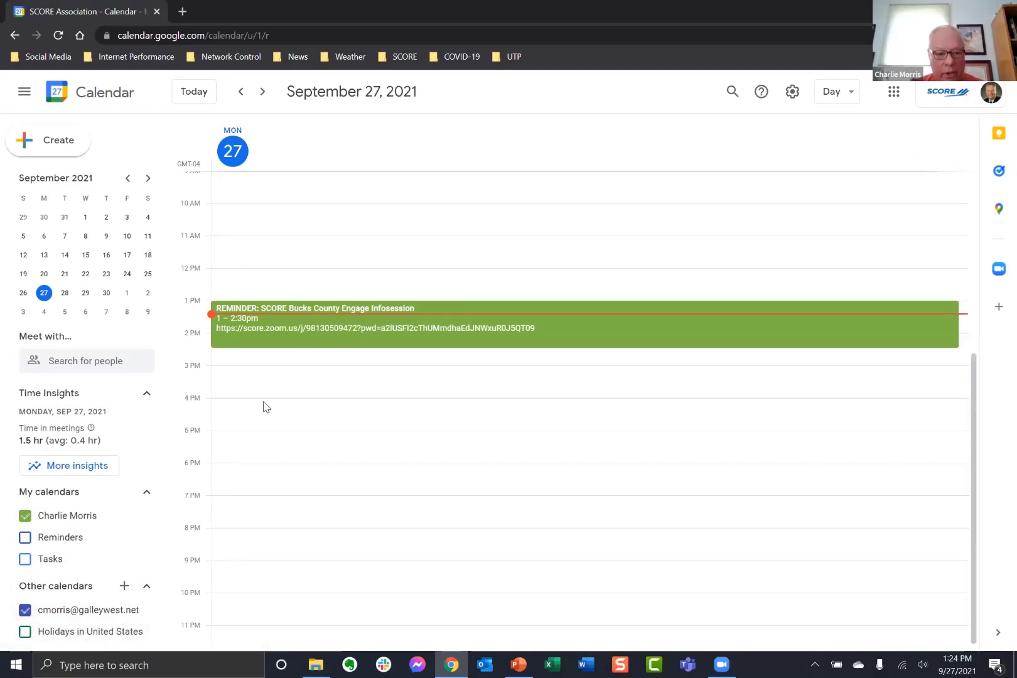
drag(264, 405, 264, 428)
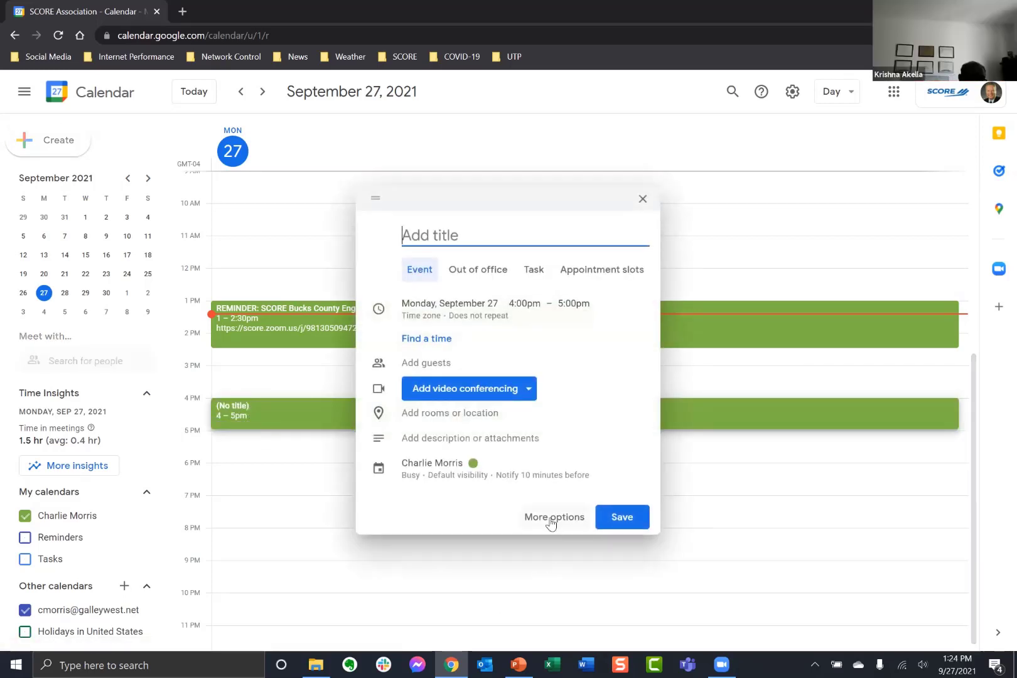
In the full event editor, title the event 'Mentoring session with ???'.
click(550, 521)
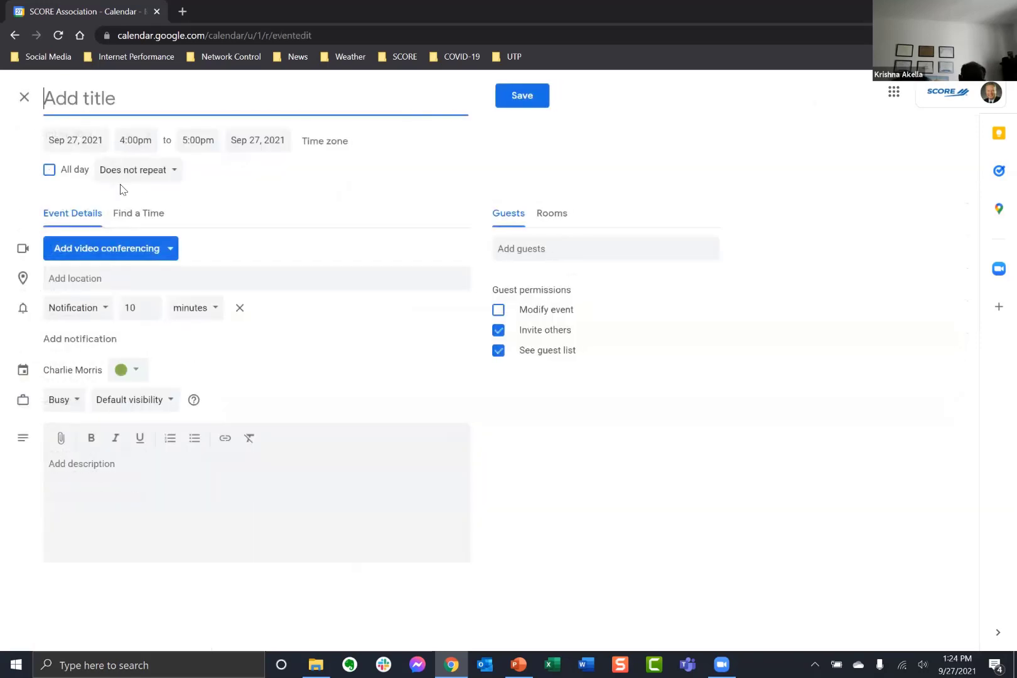
text(Mnetor)
key(BackSpace)
key(BackSpace)
key(BackSpace)
key(BackSpace)
key(BackSpace)
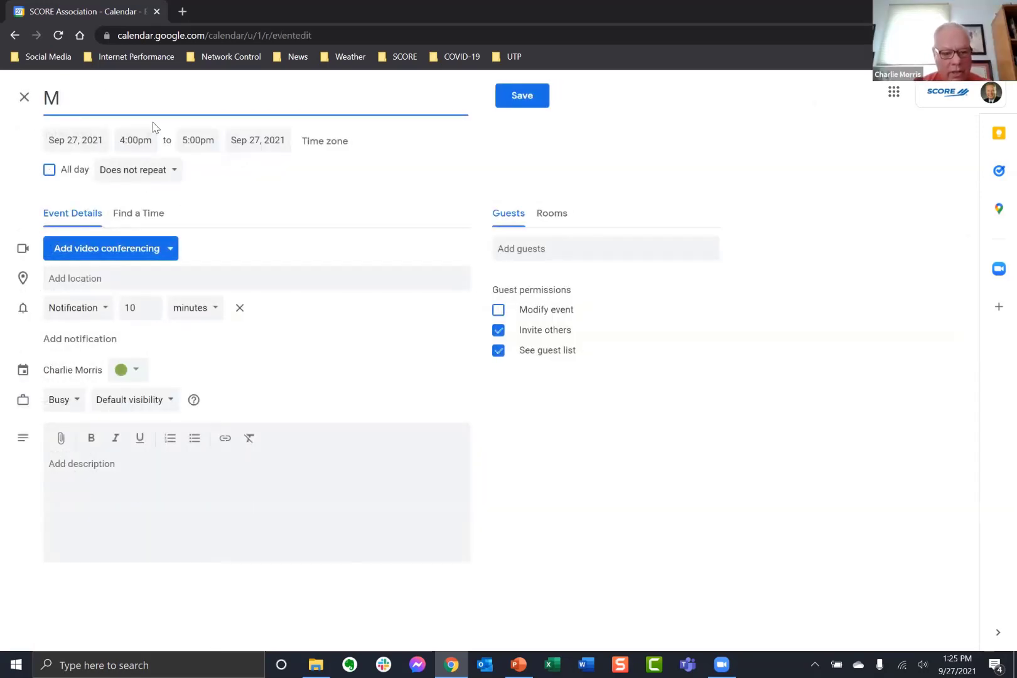
text(ent)
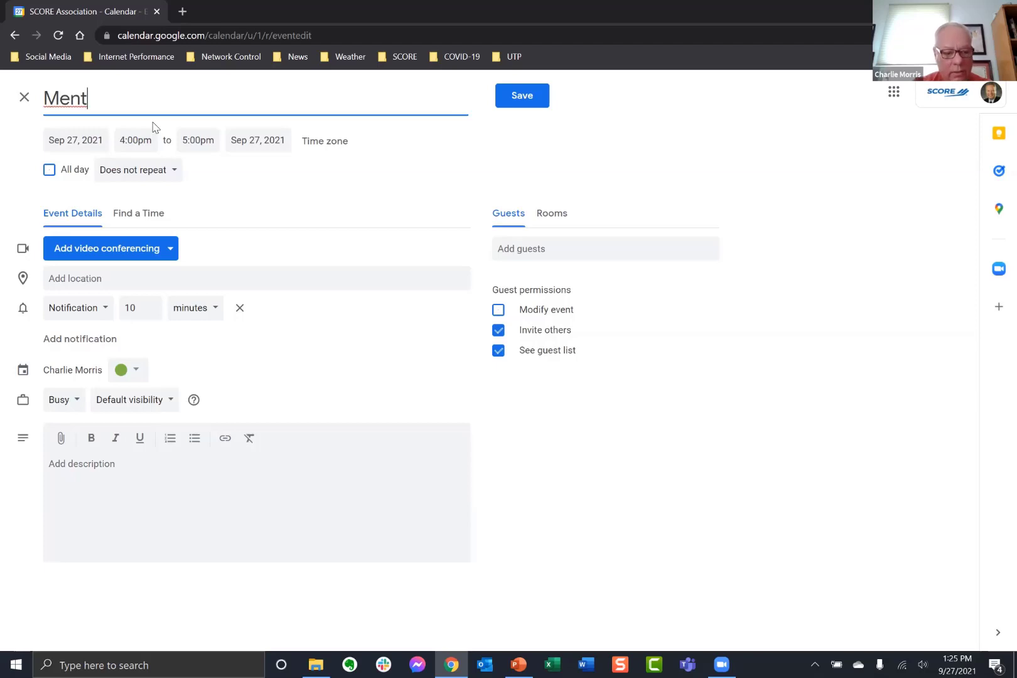
text(oring session with)
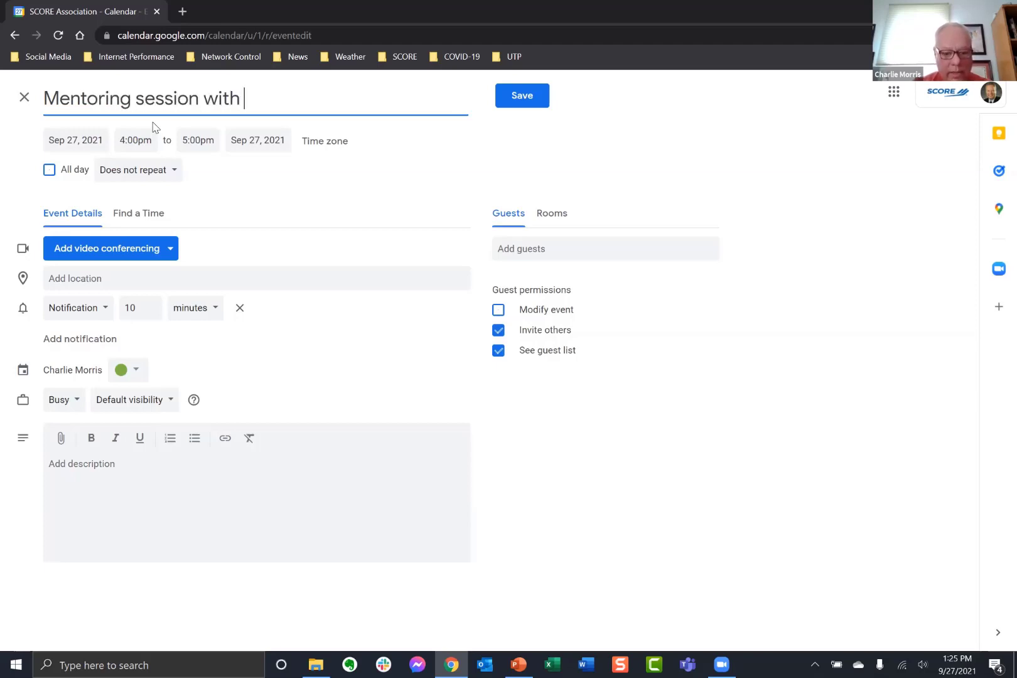
text( ???)
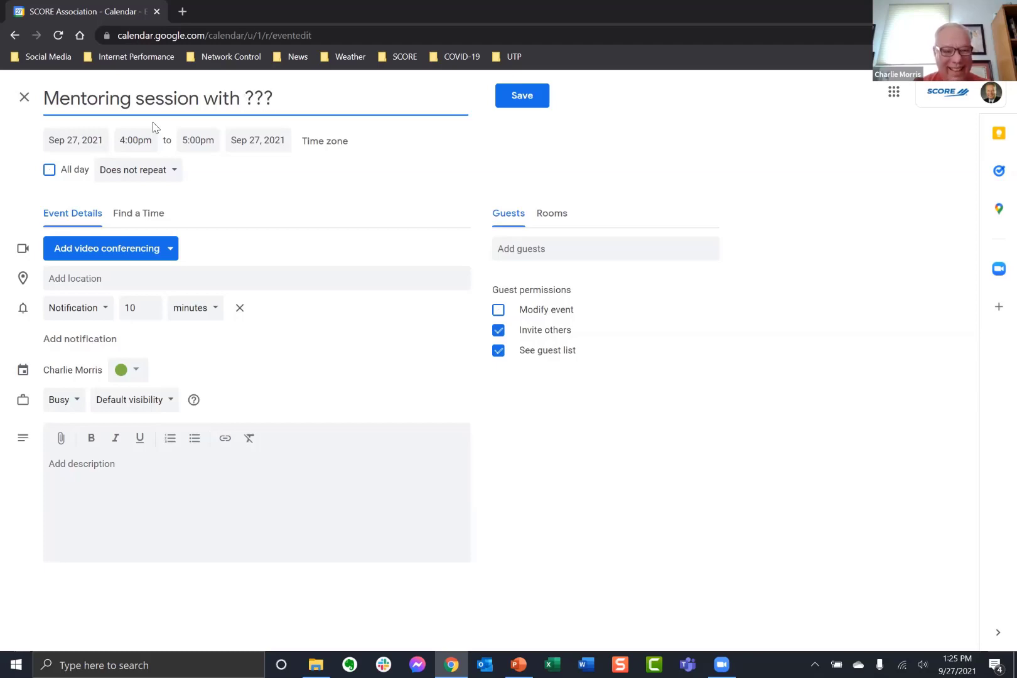
Add a Google Meet link and the suggested contact as a guest.
click(147, 254)
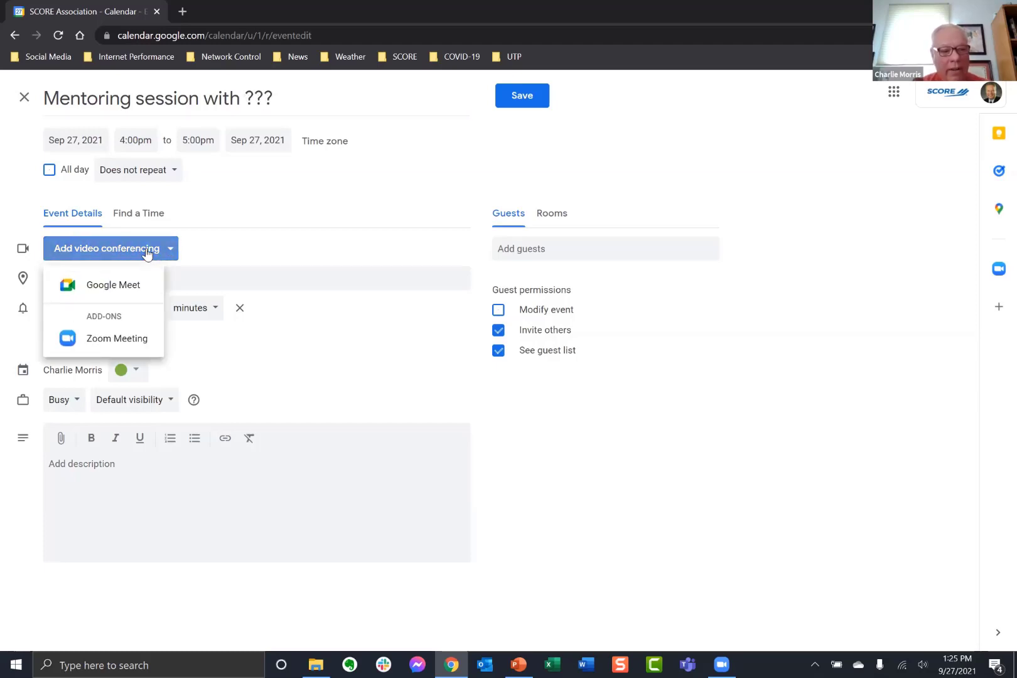
click(122, 290)
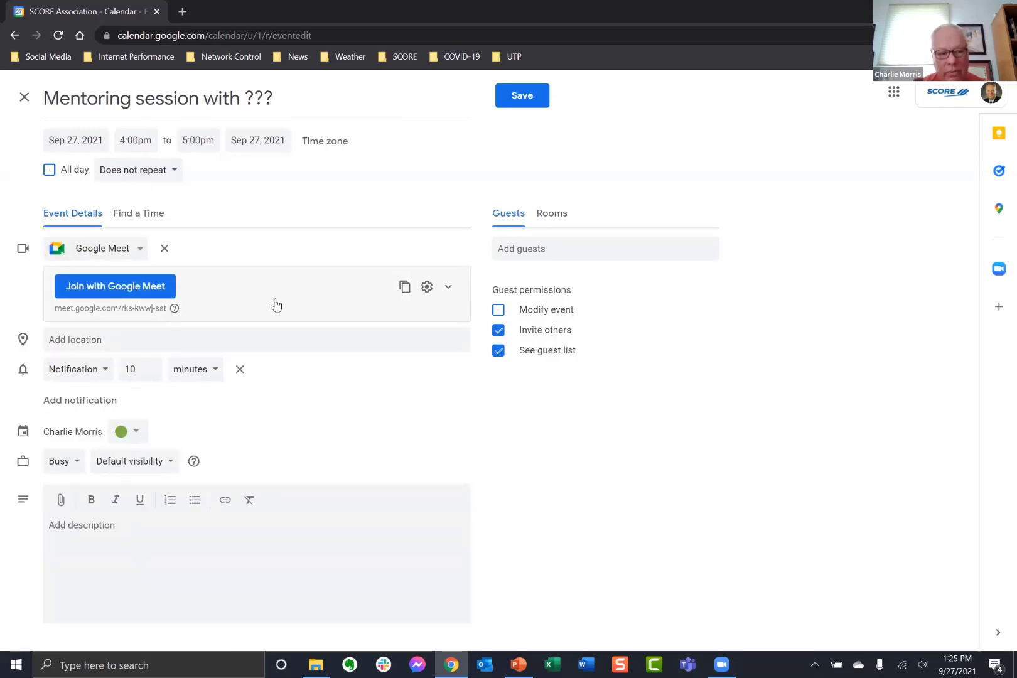
click(535, 249)
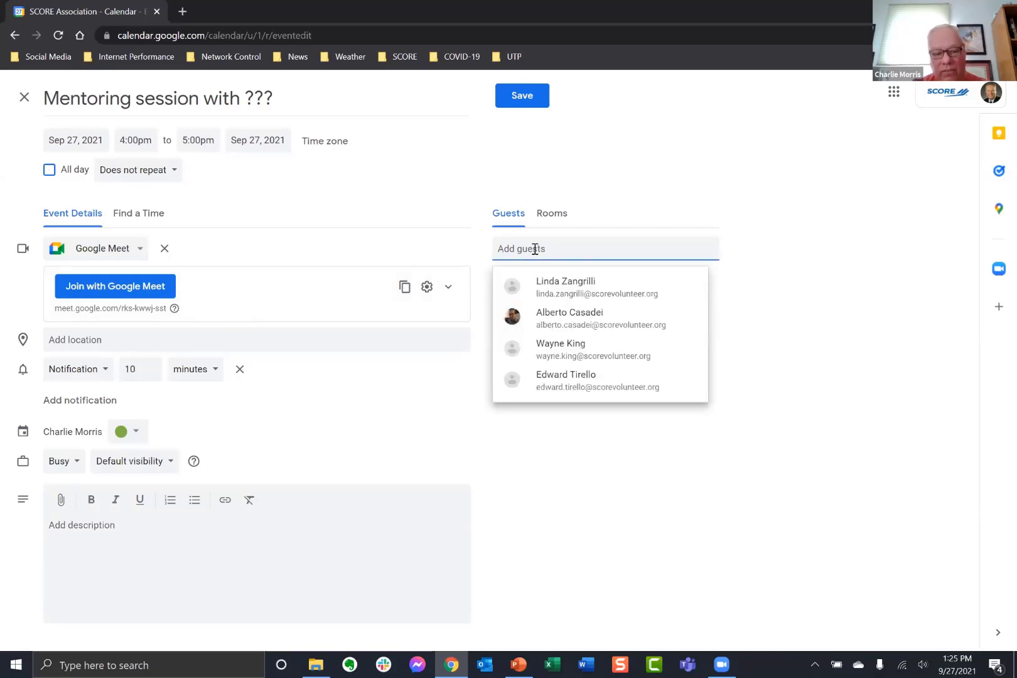
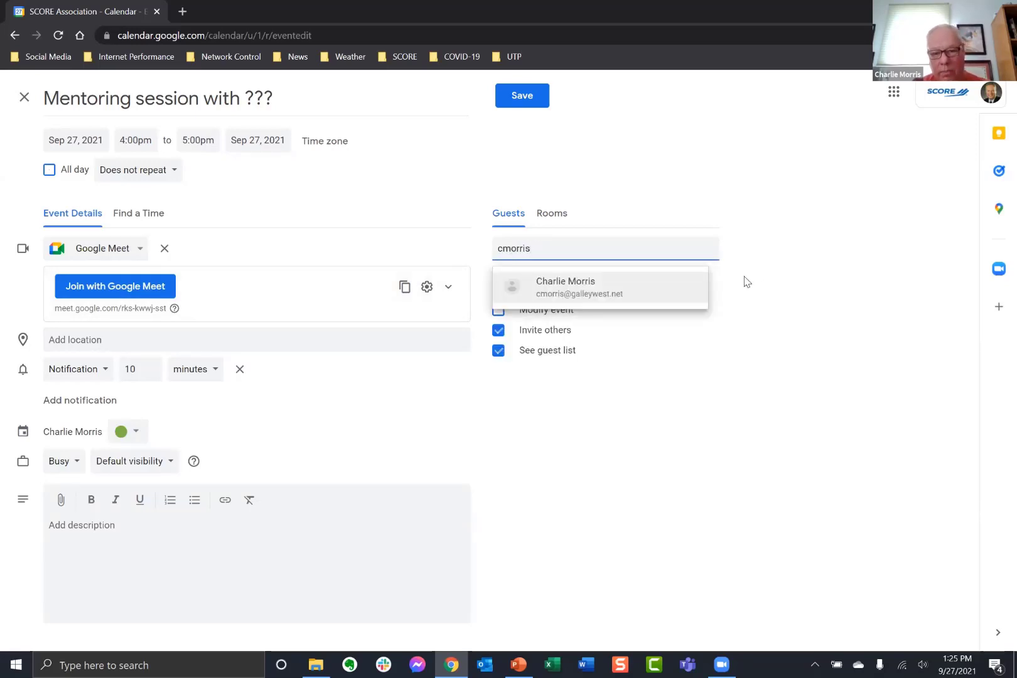
click(576, 299)
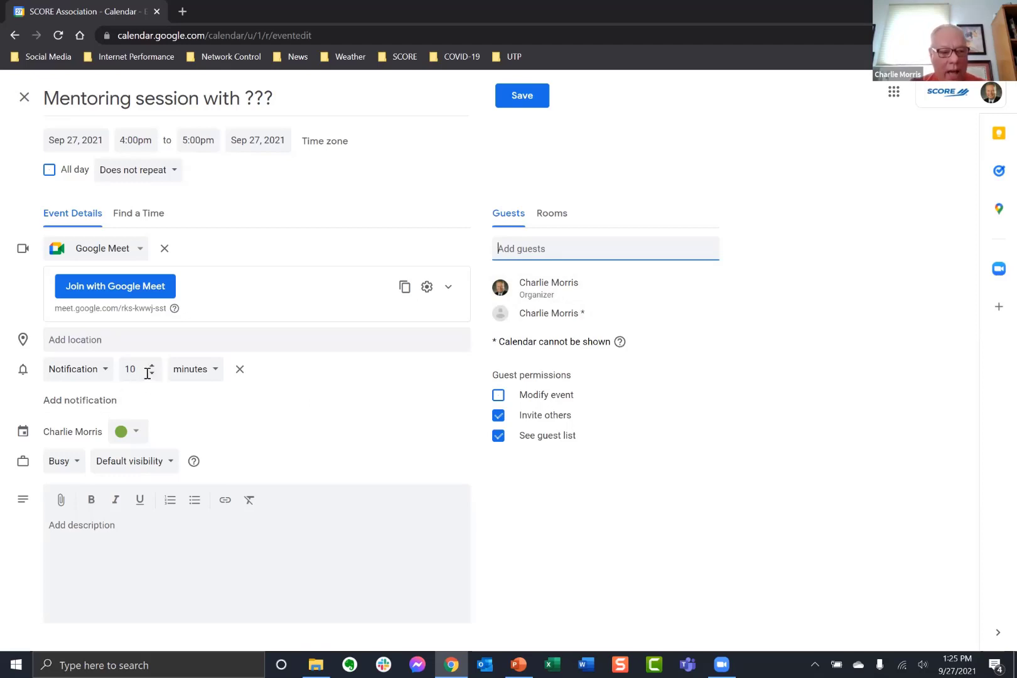
Add a second notification 1 day before and begin the description with 'Notes'.
click(109, 405)
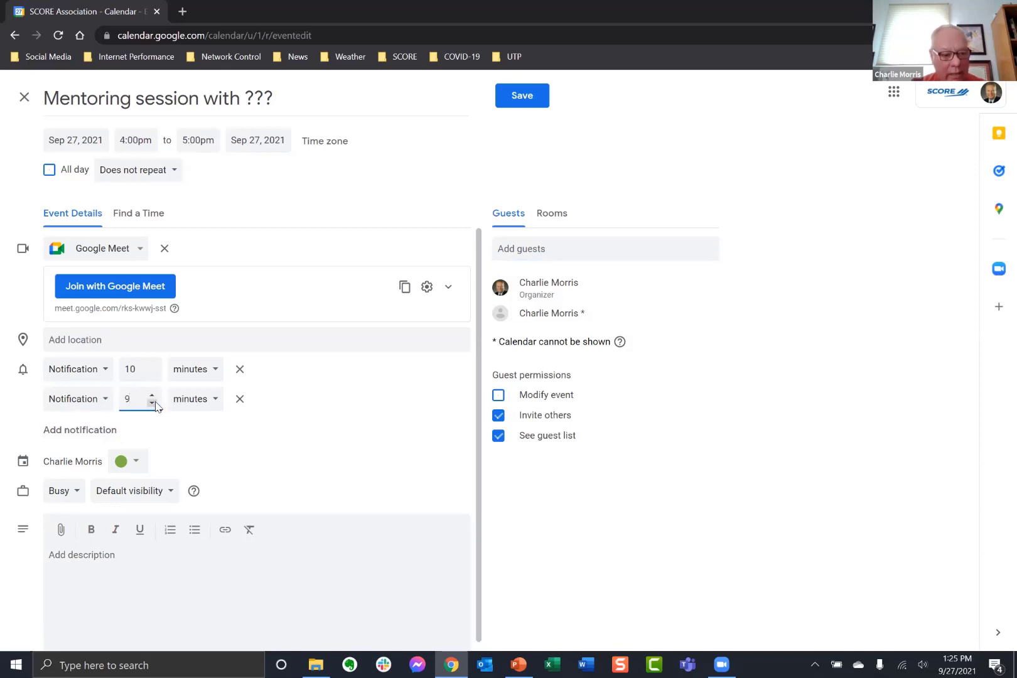
double_click(140, 397)
text(1)
click(214, 400)
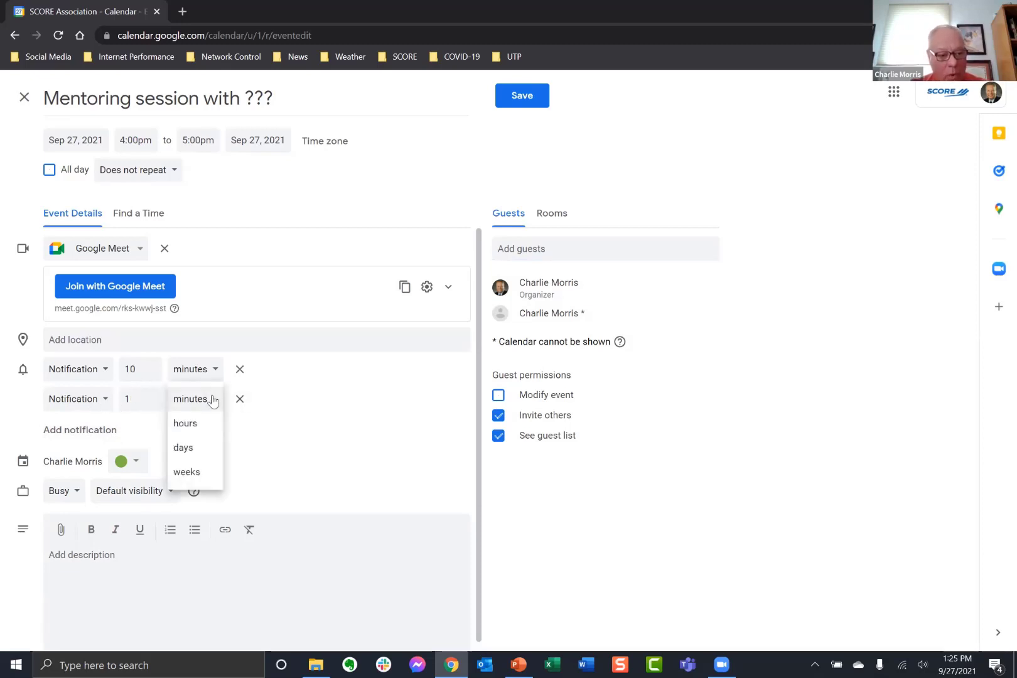
click(195, 449)
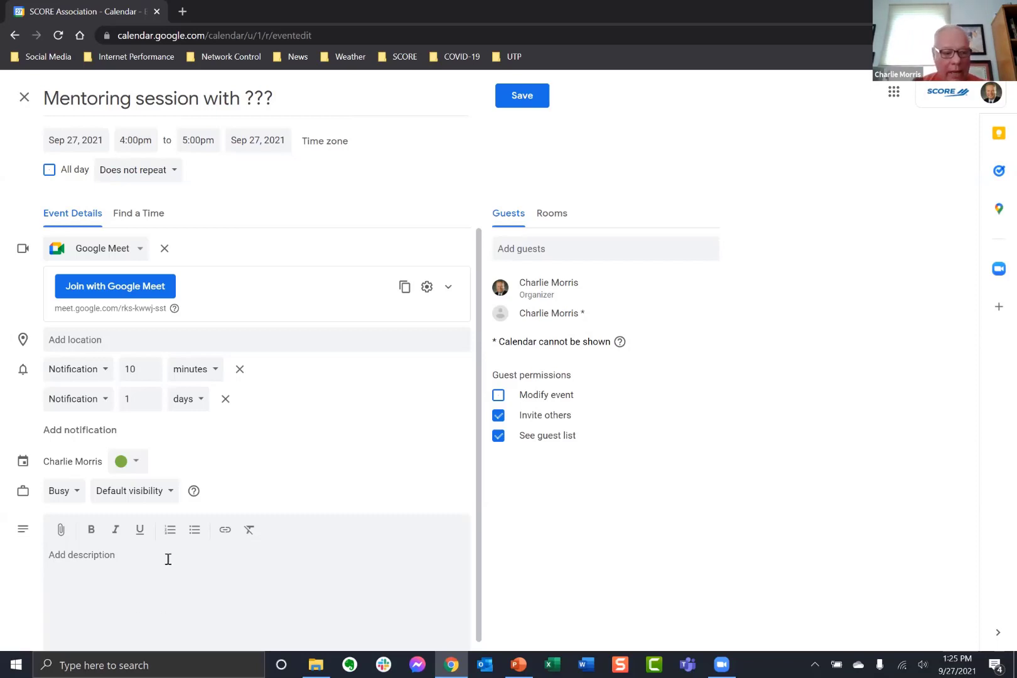
click(107, 558)
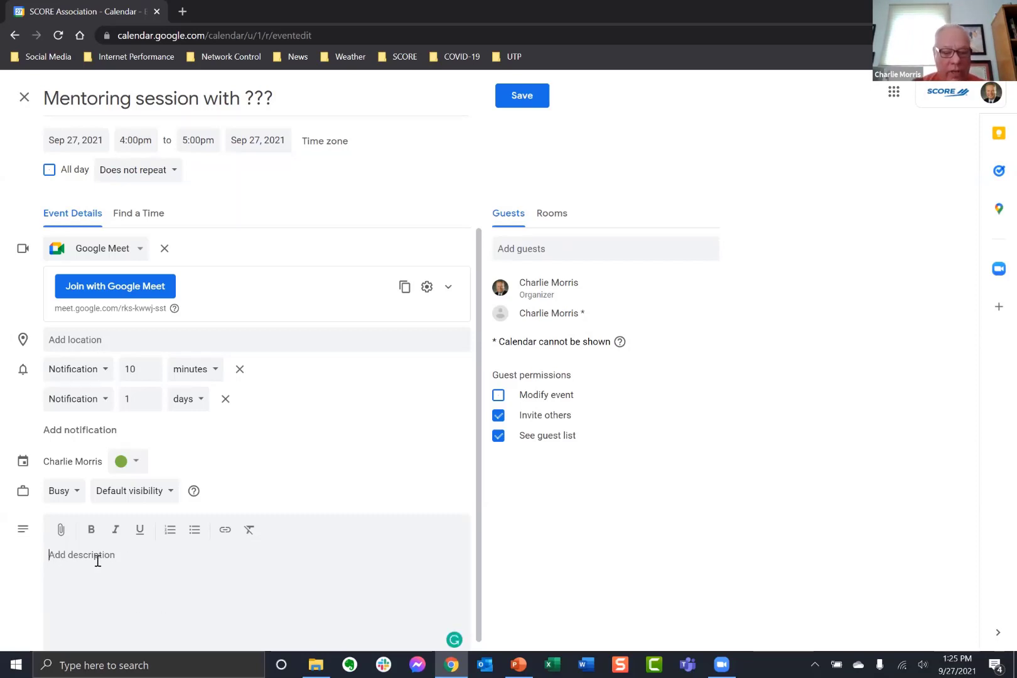
text(Notes)
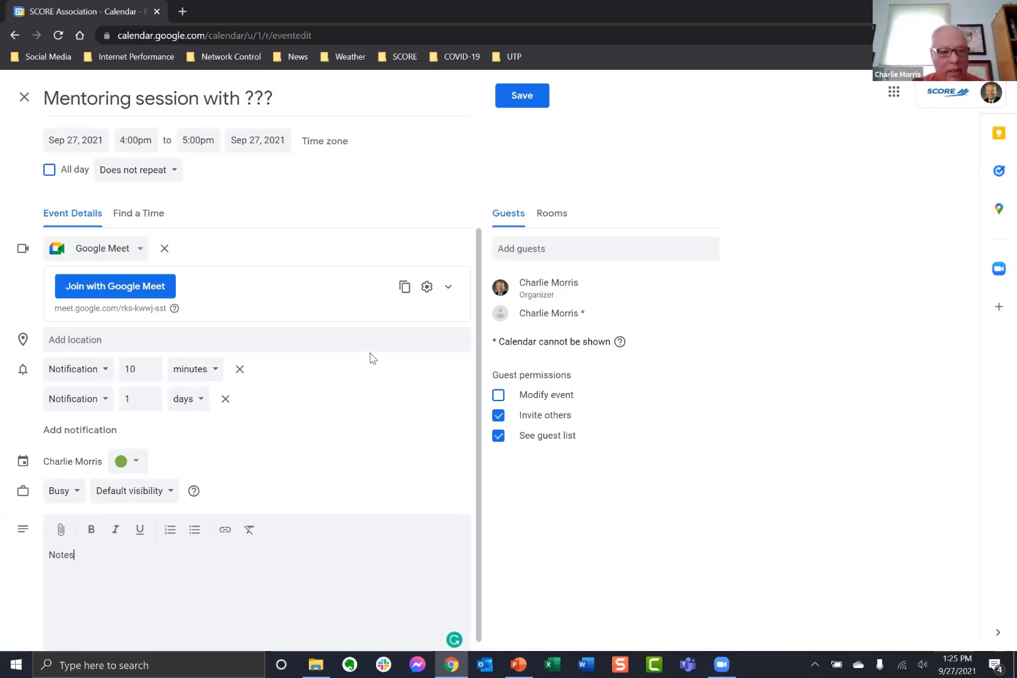
Save the event without sending invitations and reopen it in the full editor.
click(521, 98)
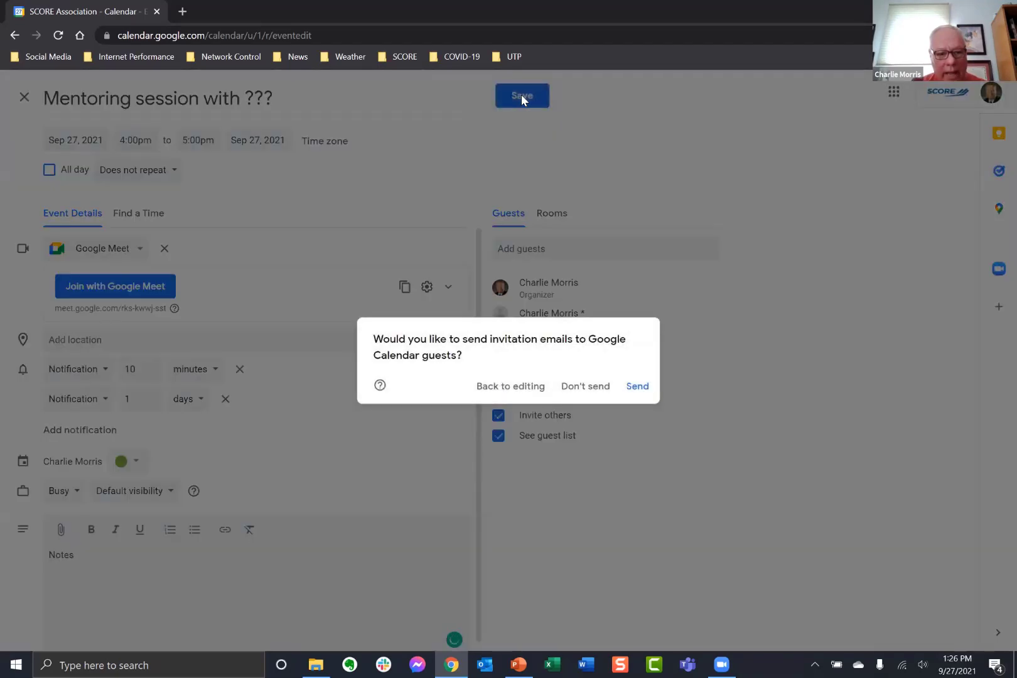
click(585, 386)
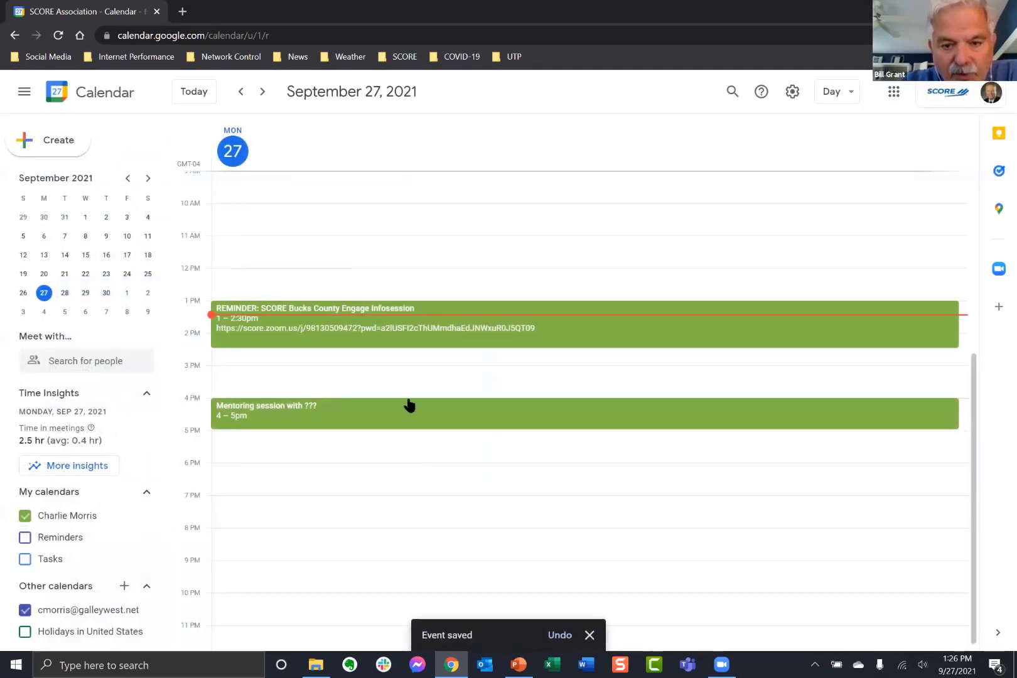
double_click(409, 405)
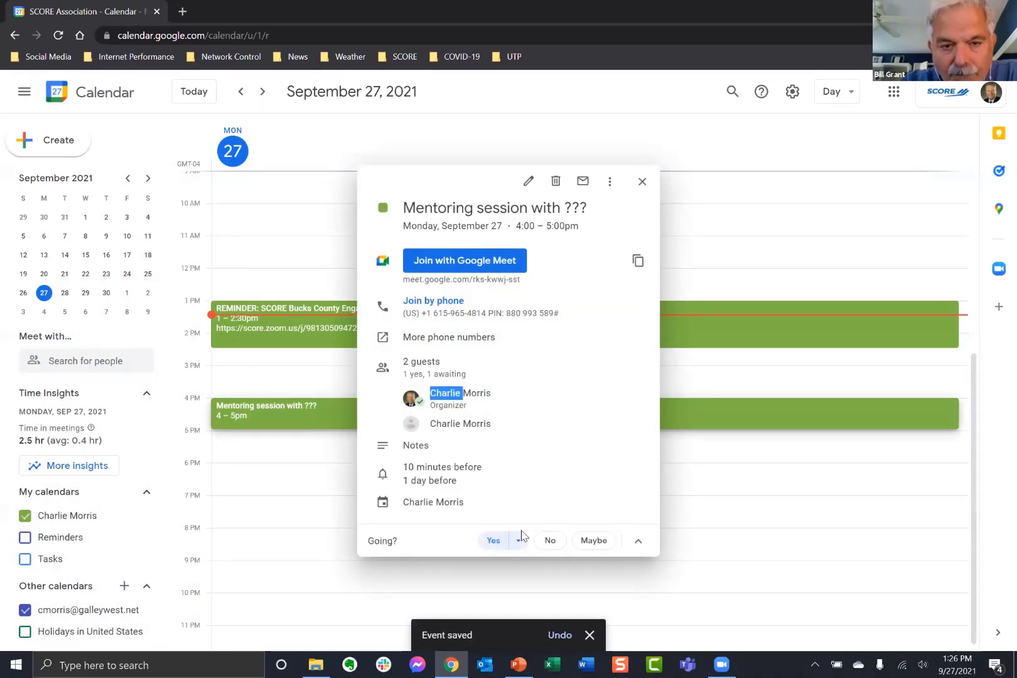
click(527, 182)
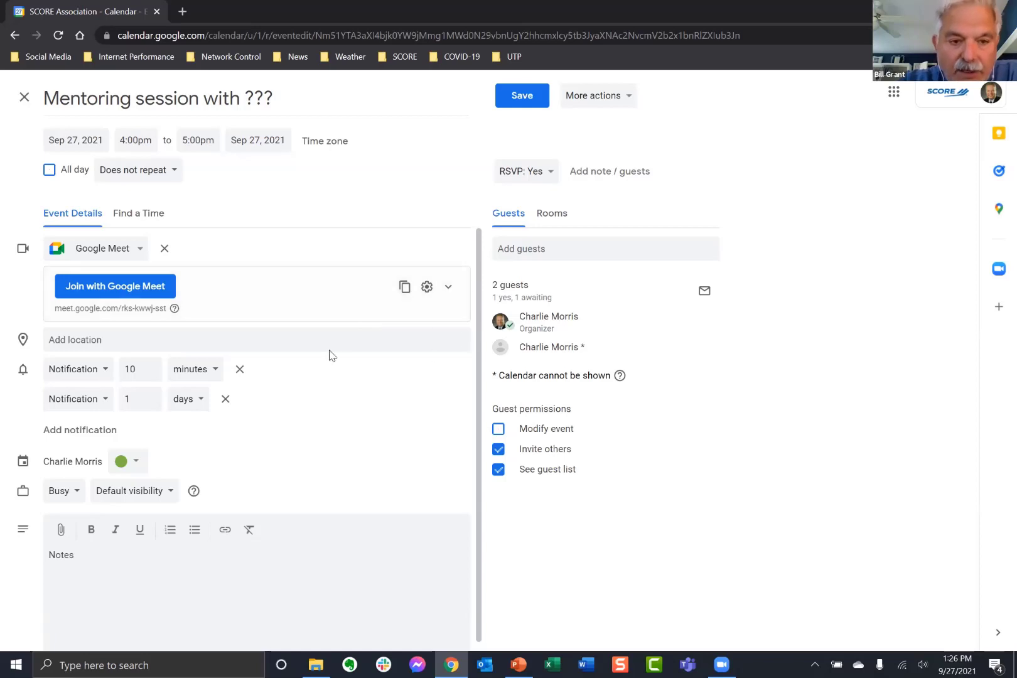
Discard a duplicated draft of the mentoring event, then open the 4–5pm session's full editor.
click(613, 102)
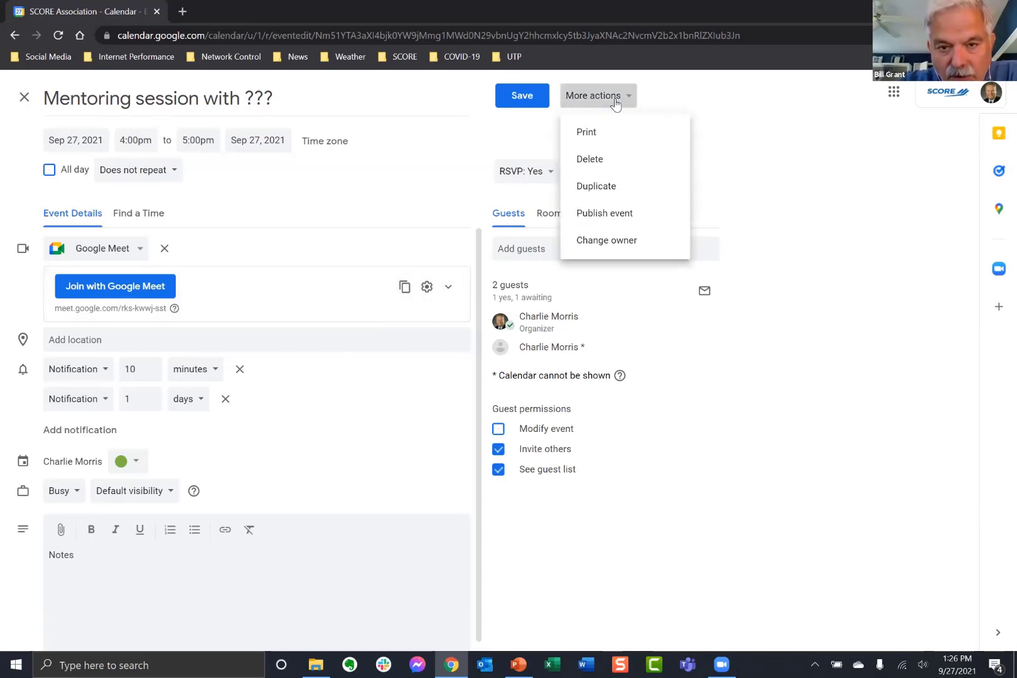
click(608, 187)
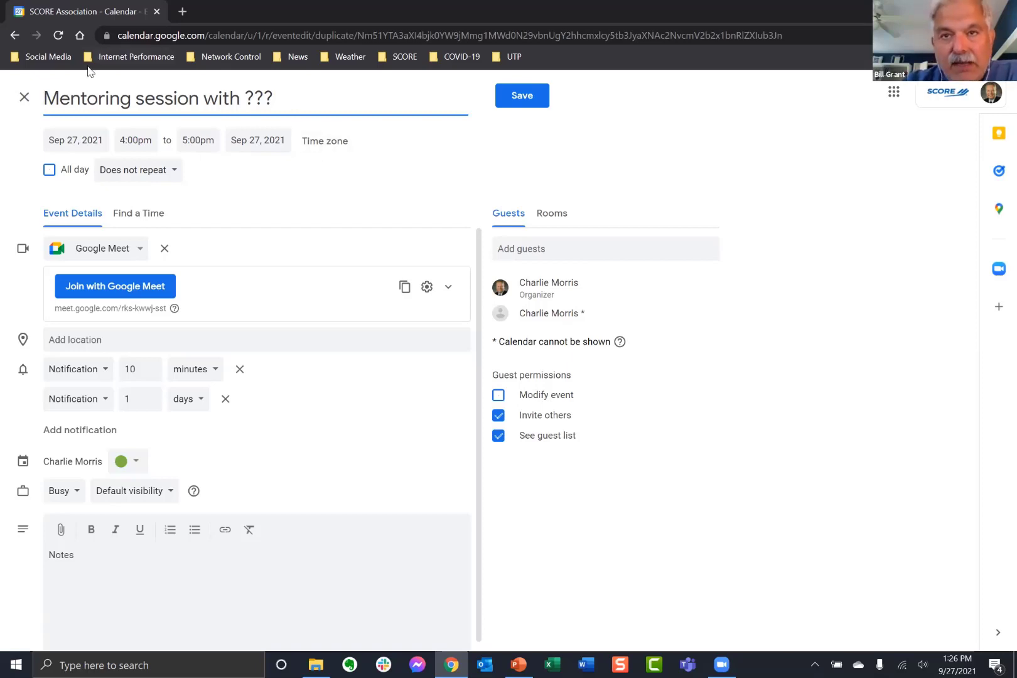
click(24, 99)
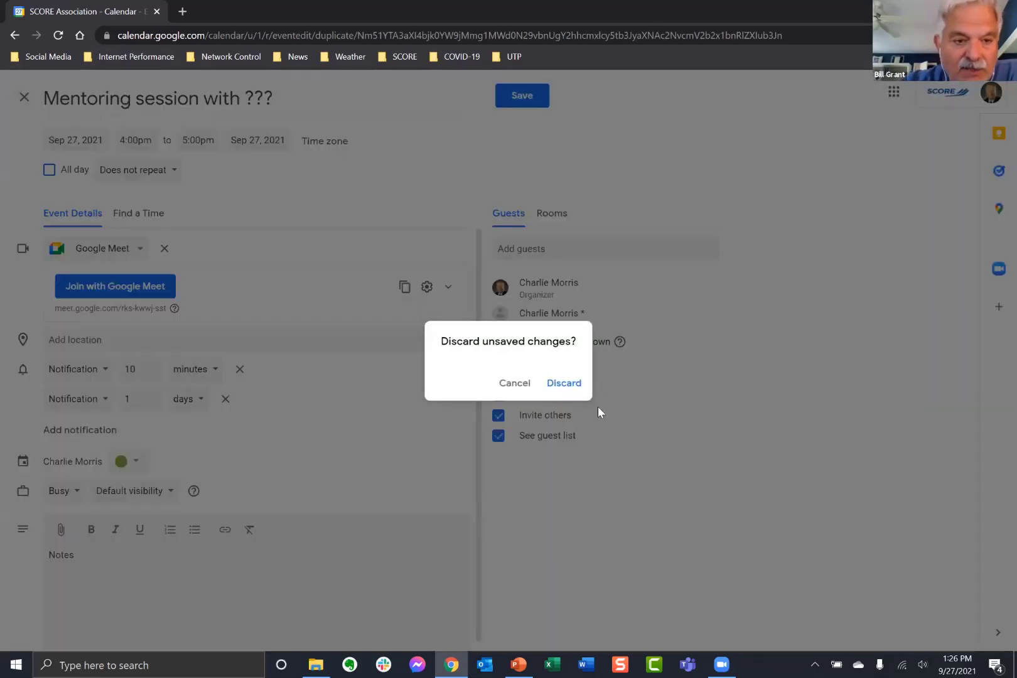
click(563, 386)
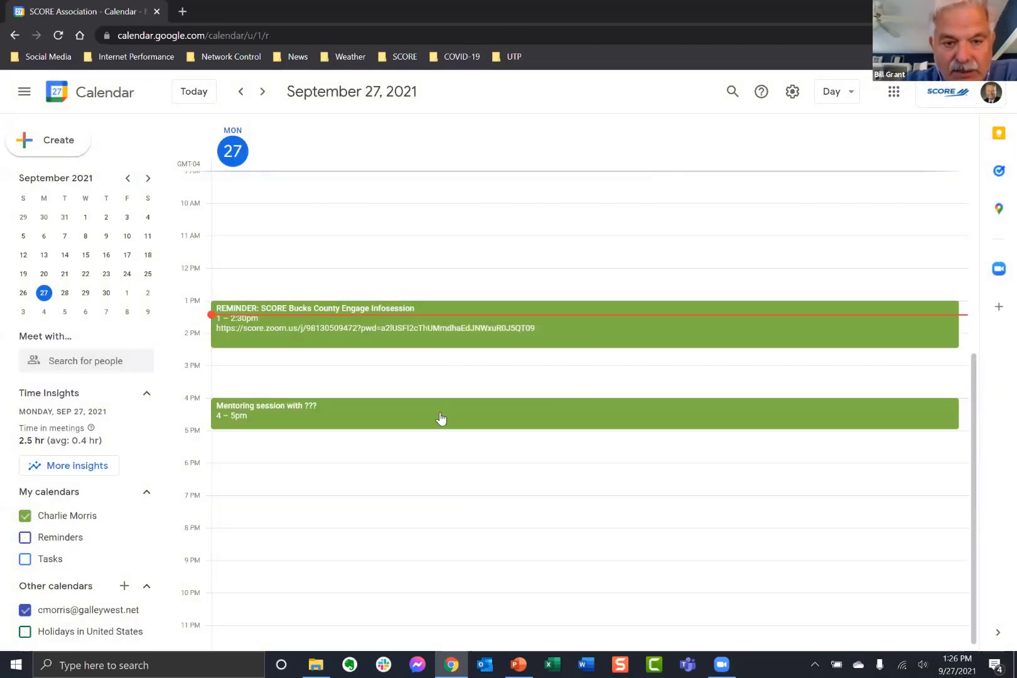
double_click(440, 418)
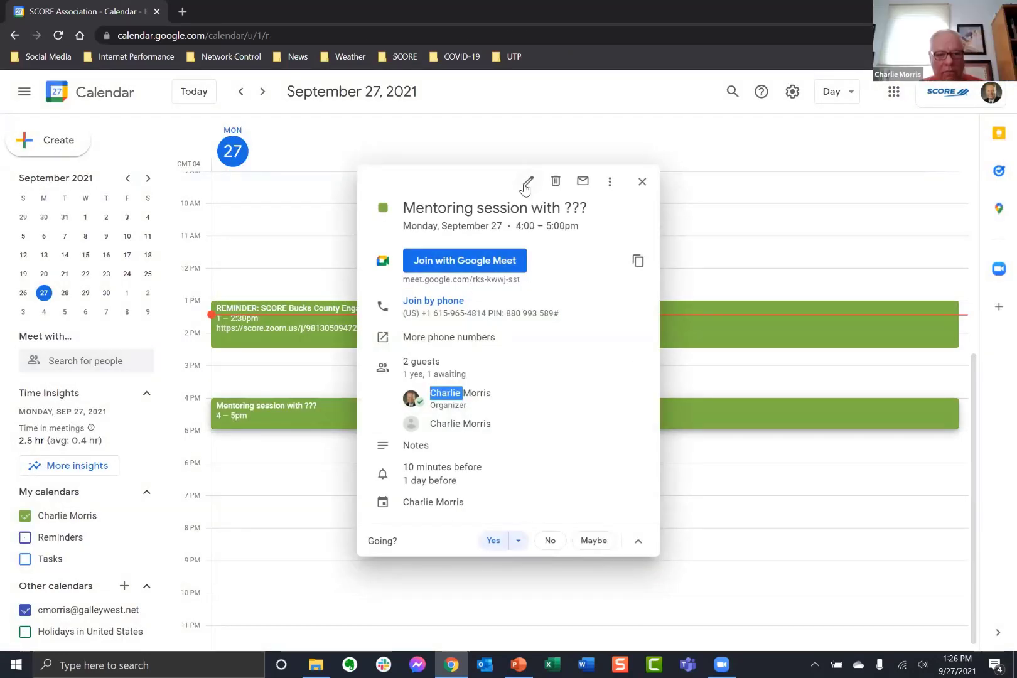
click(528, 181)
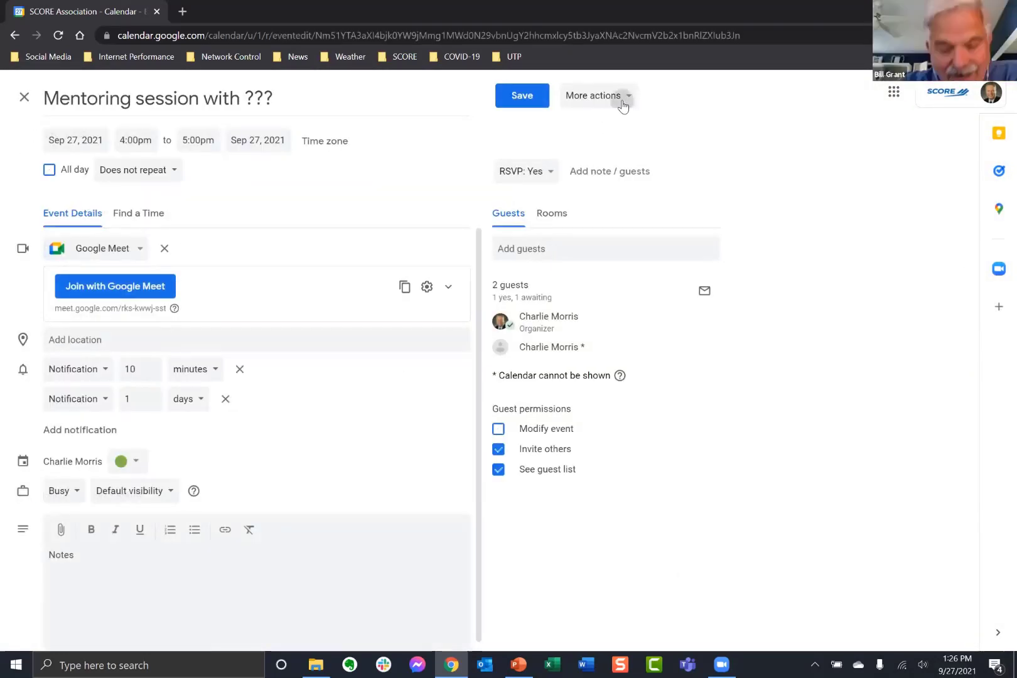
Glance at the event's More actions list, then exit the editor to the September 27 day view.
click(622, 100)
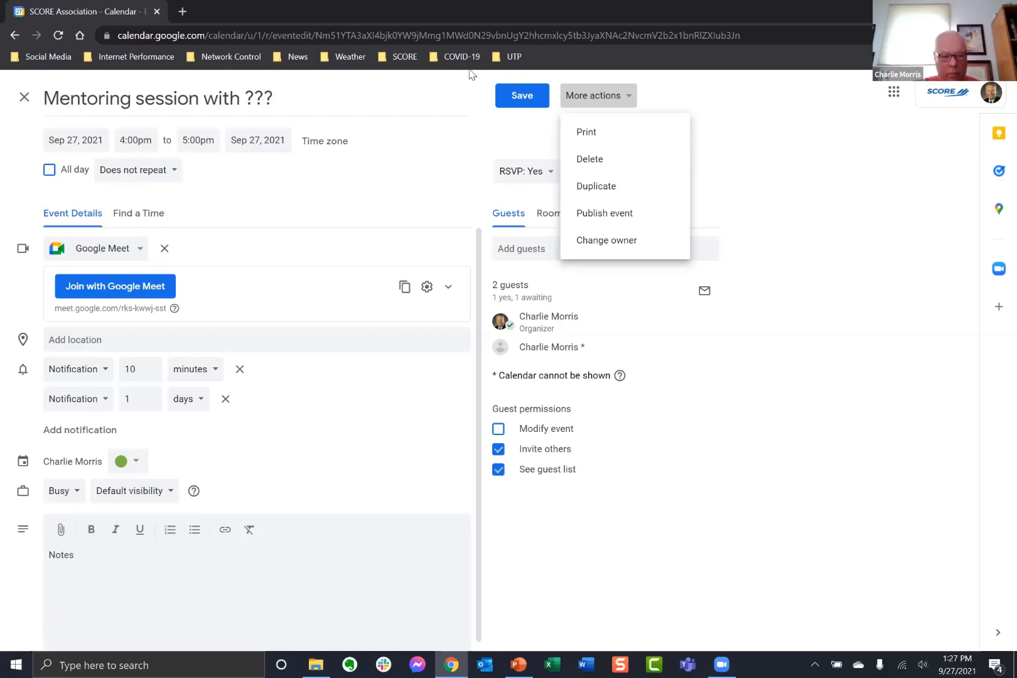
click(438, 88)
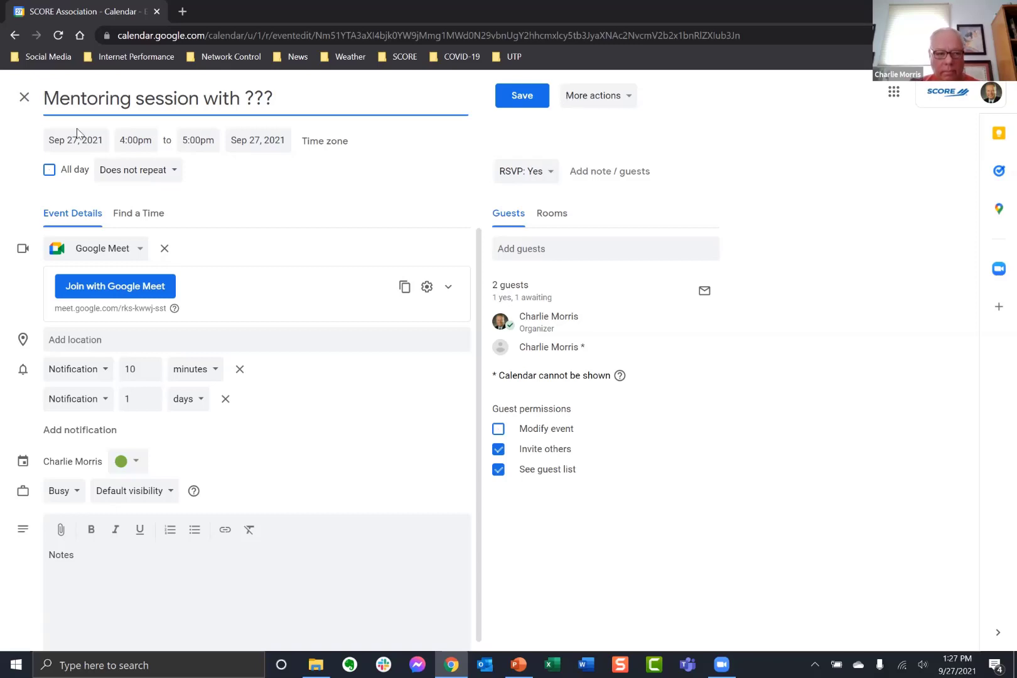
click(24, 97)
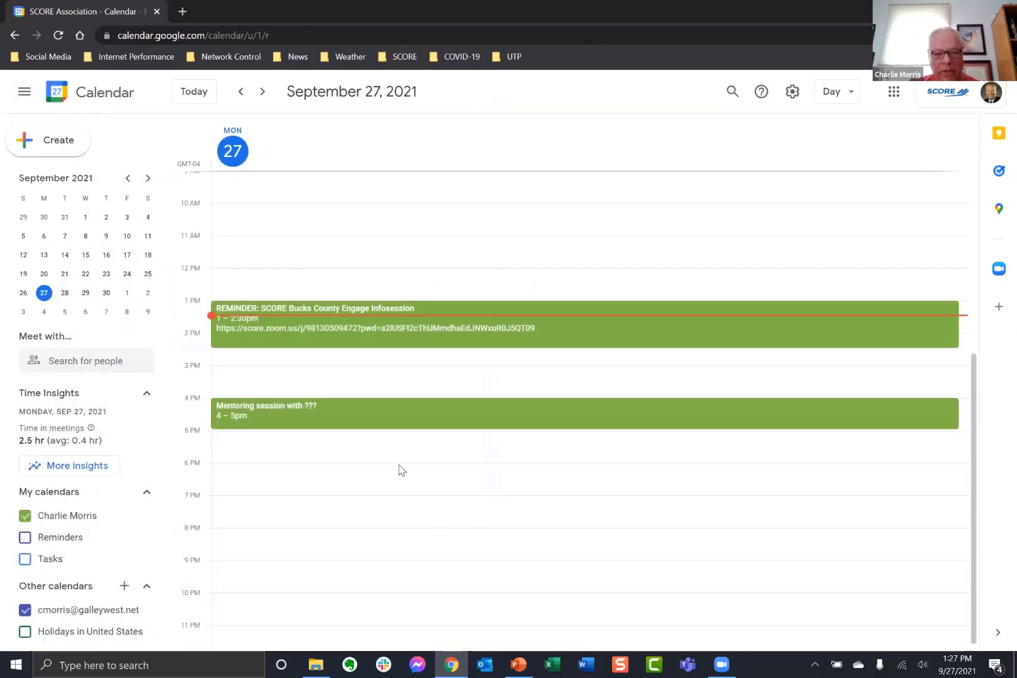
Delete the 4–5pm mentoring session with cancellations sent, and discard an accidental 7 PM event.
right_click(408, 416)
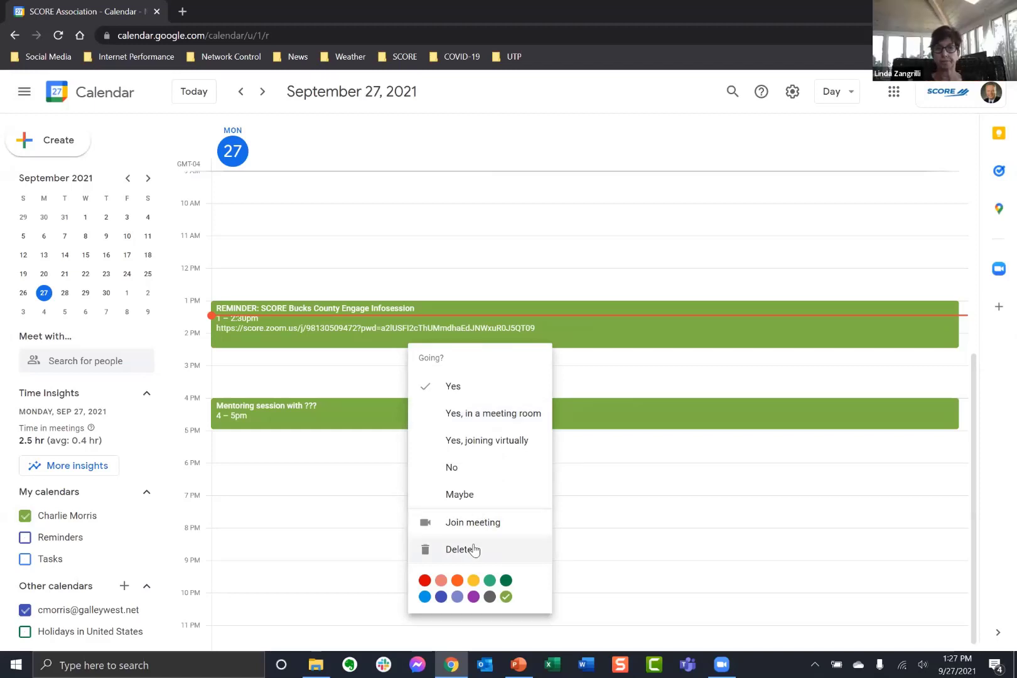
click(384, 424)
click(384, 424)
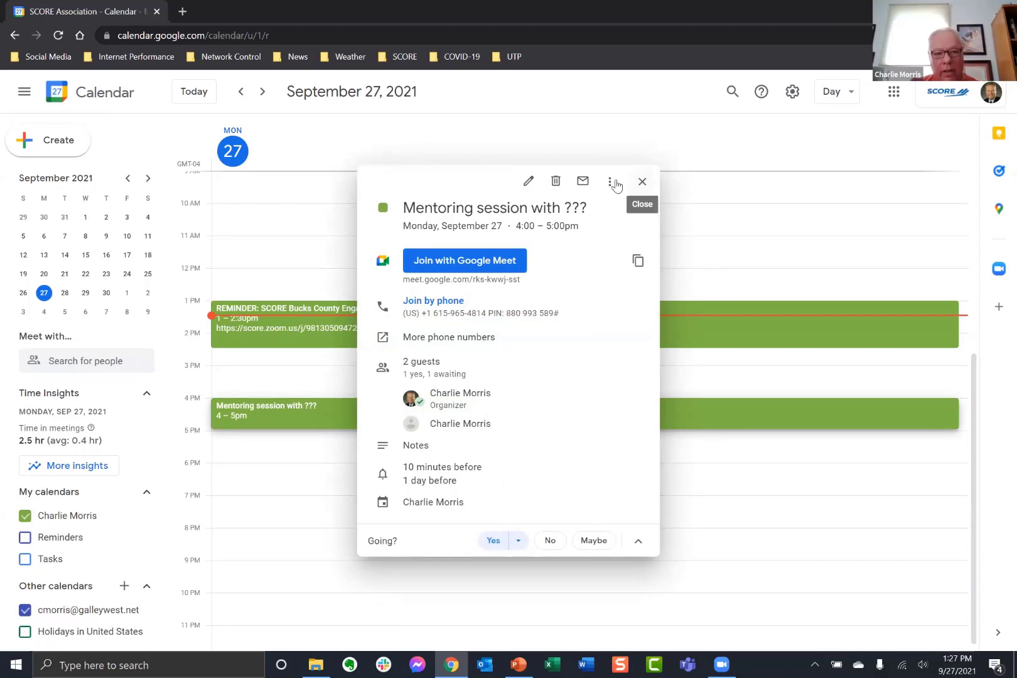
click(556, 182)
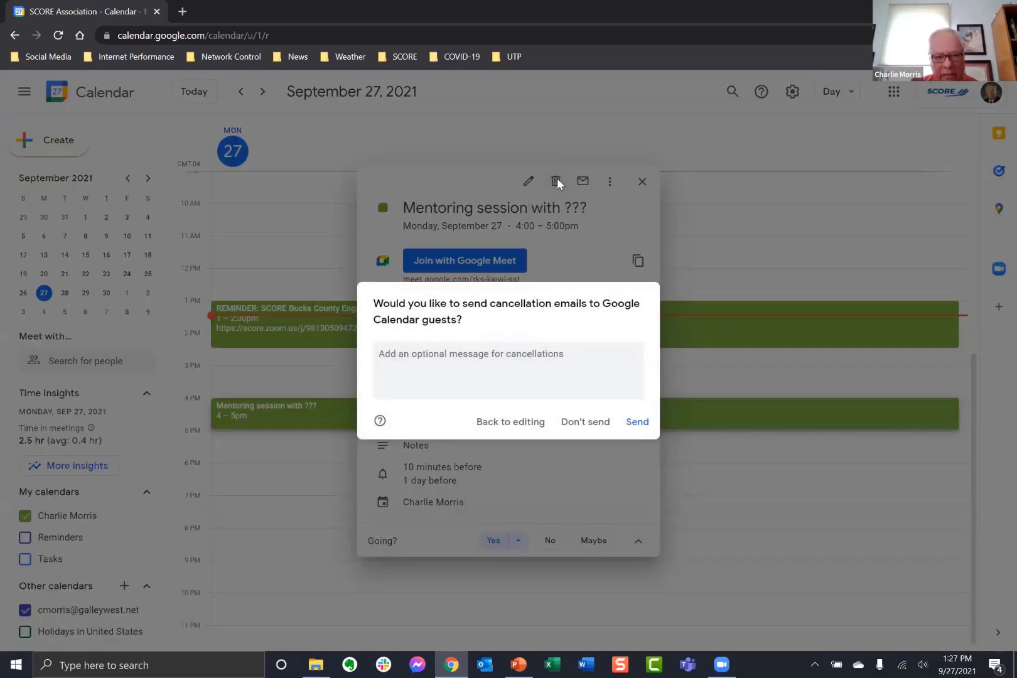
click(637, 421)
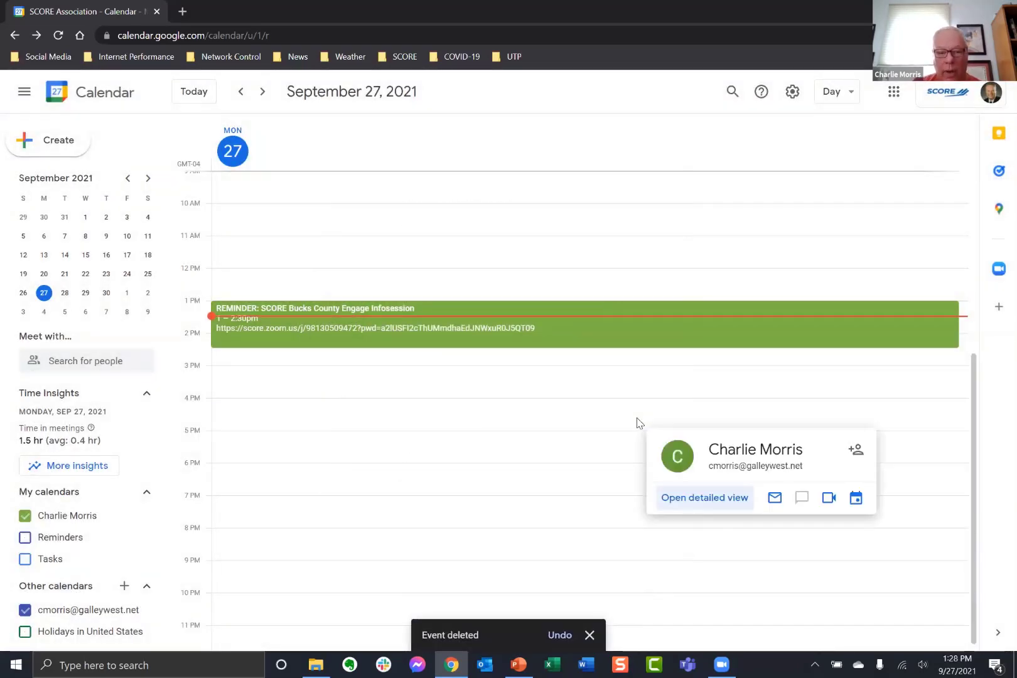
click(594, 503)
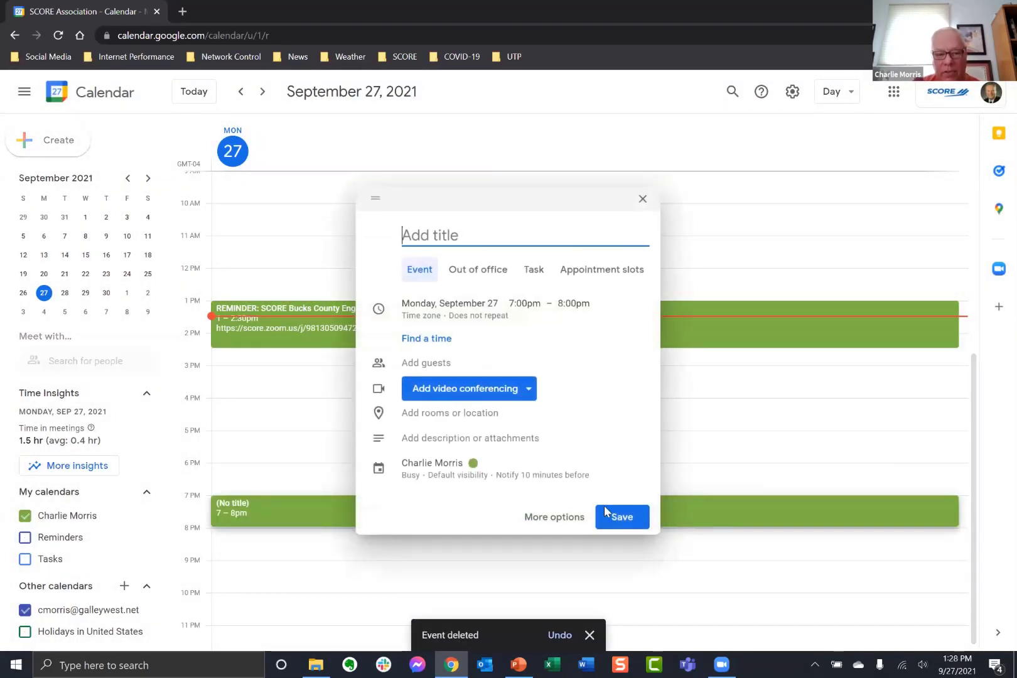
click(642, 200)
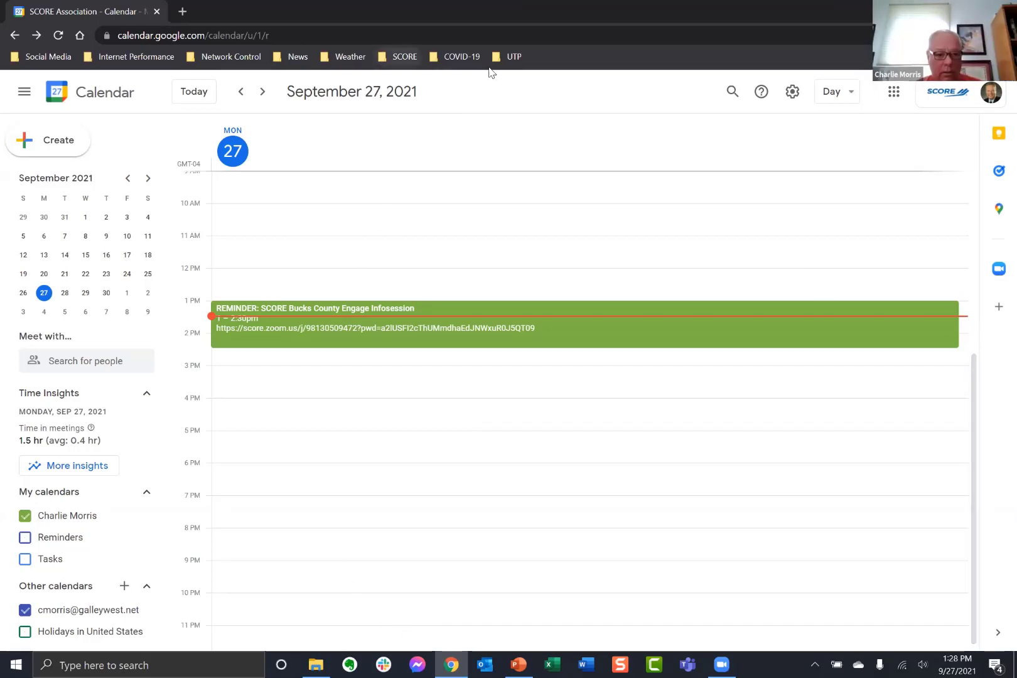
Go to the SCORE Engage home page via the SCORE bookmark folder.
click(400, 56)
click(398, 152)
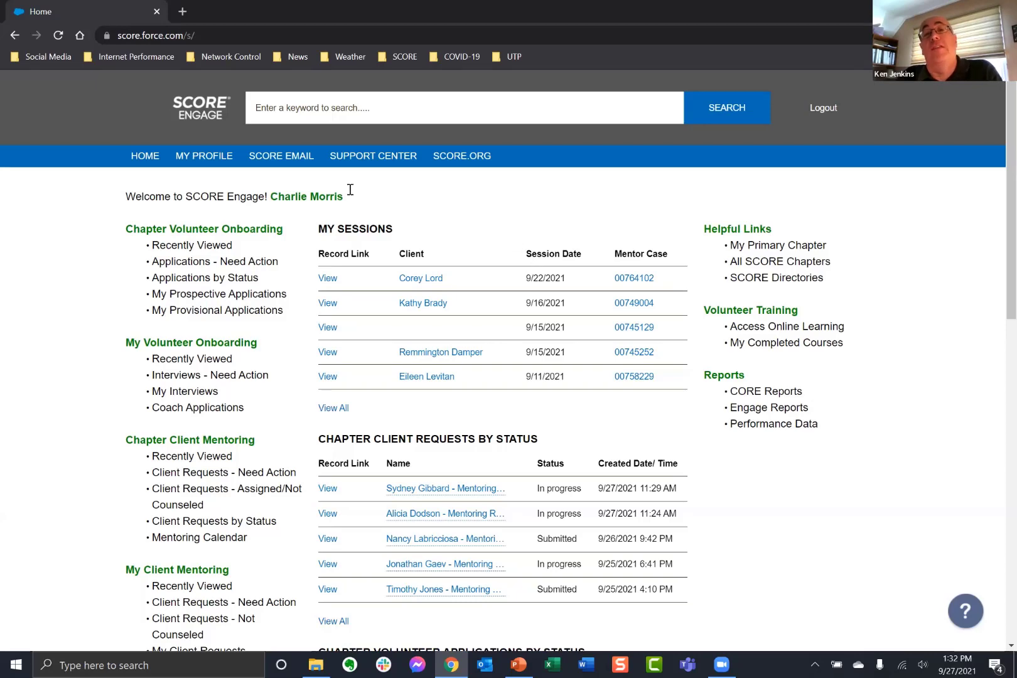
Open My Profile and review the mentor record, including direct requests with a weekly maximum of 5.
click(191, 162)
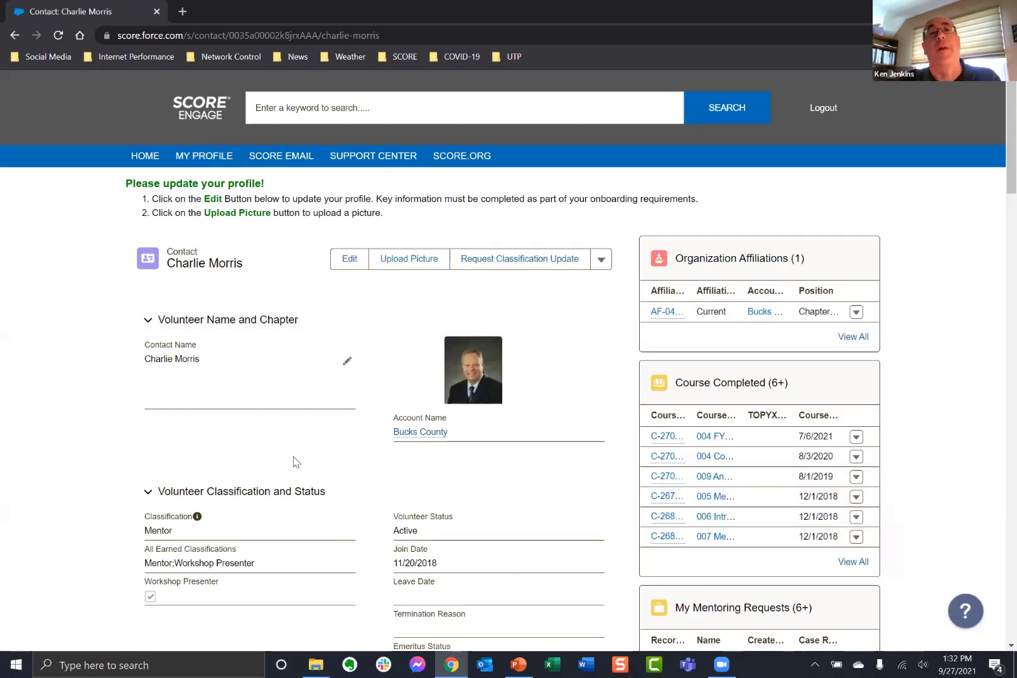
scroll(244, 459, down, 1)
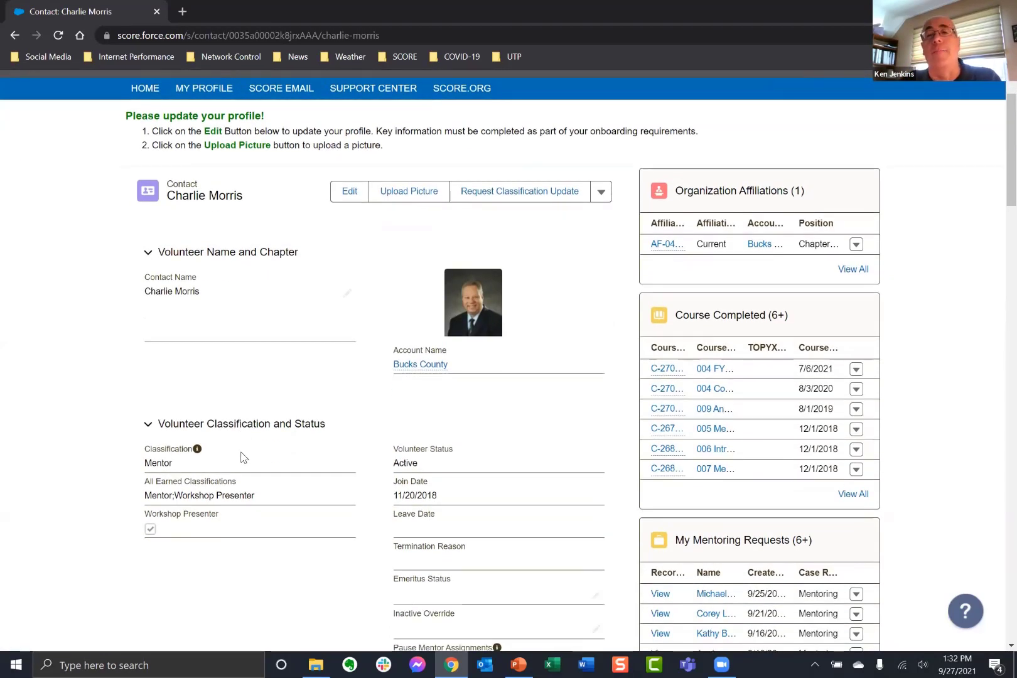
scroll(244, 457, down, 2)
scroll(244, 457, down, 1)
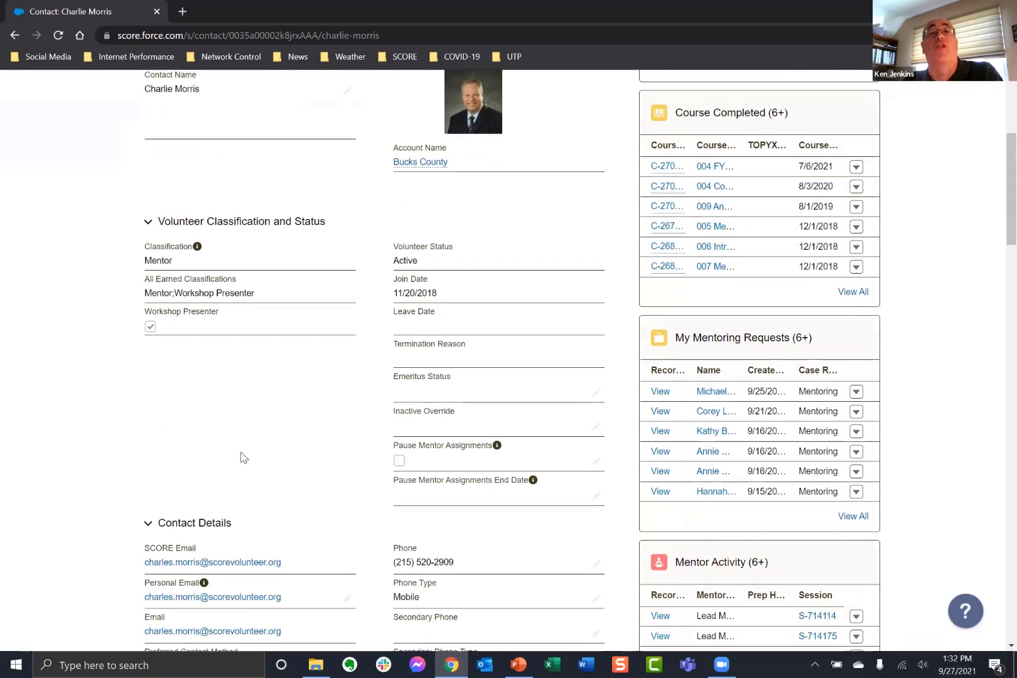
scroll(244, 457, down, 2)
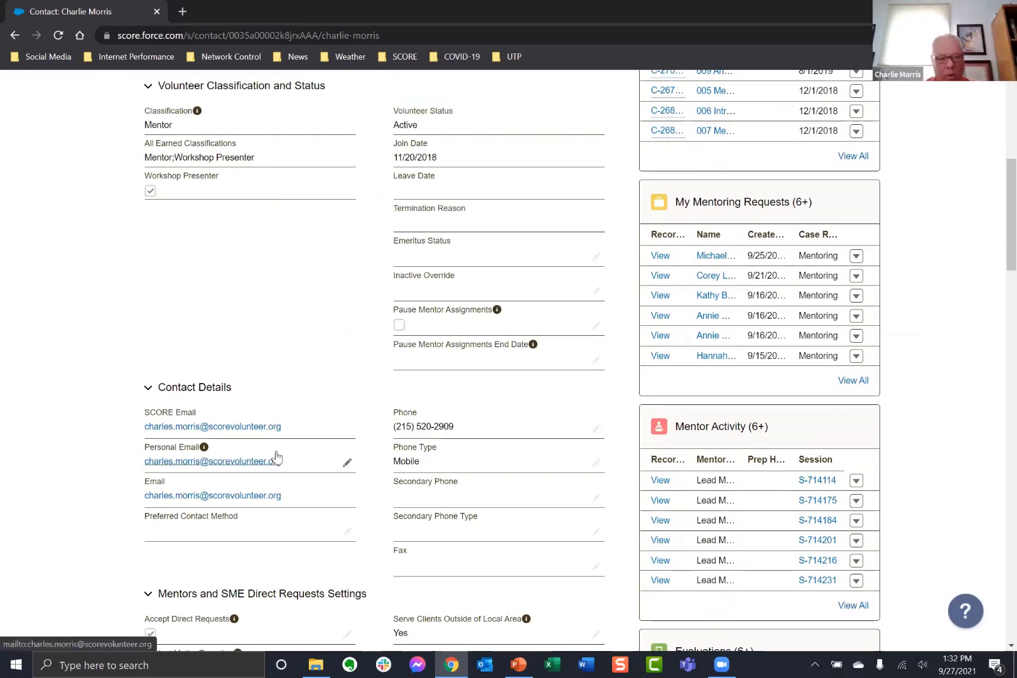
scroll(279, 454, up, 3)
scroll(280, 454, down, 4)
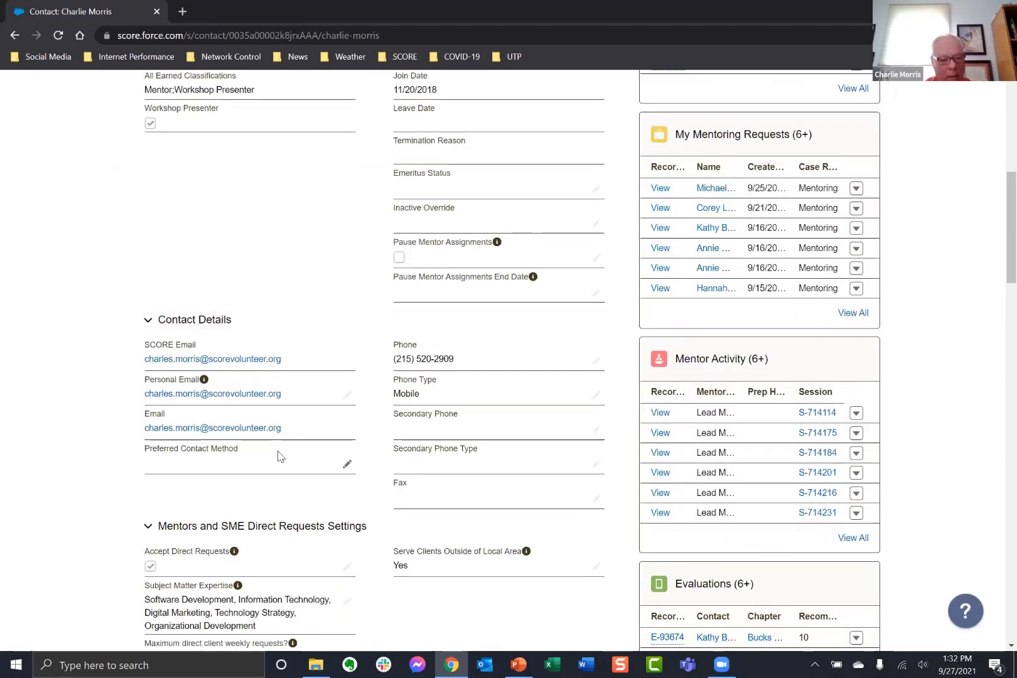
scroll(279, 454, down, 2)
scroll(279, 454, up, 3)
scroll(281, 457, down, 4)
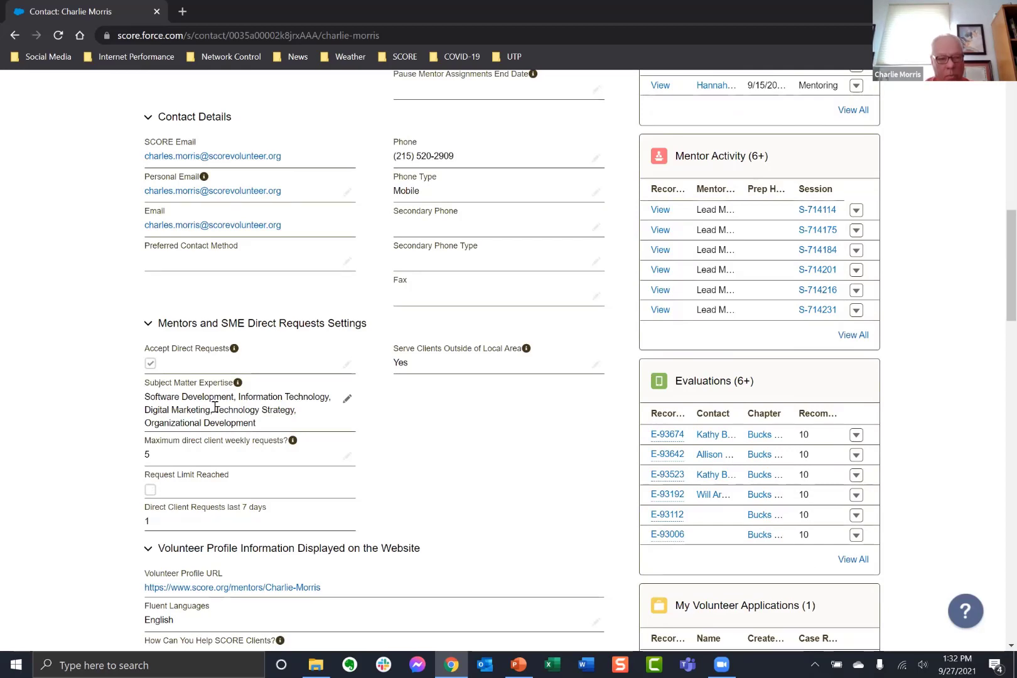
Scroll the profile to review Volunteer Classification, Pause Mentor Assignments, and Contact Details.
scroll(216, 407, down, 2)
scroll(216, 408, down, 4)
scroll(248, 393, down, 2)
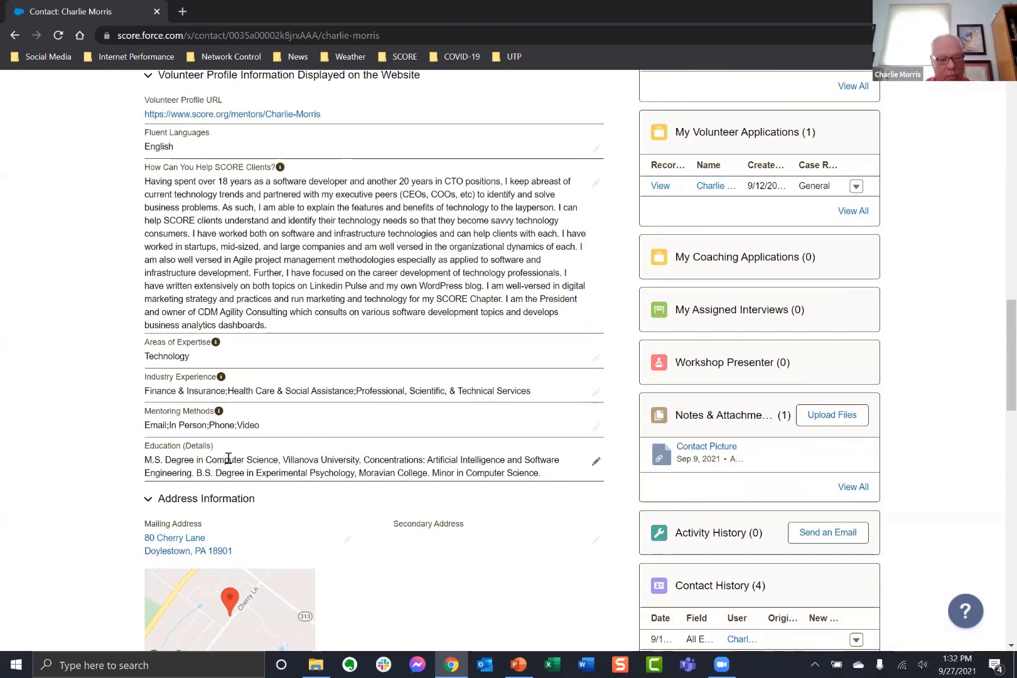
scroll(366, 357, up, 2)
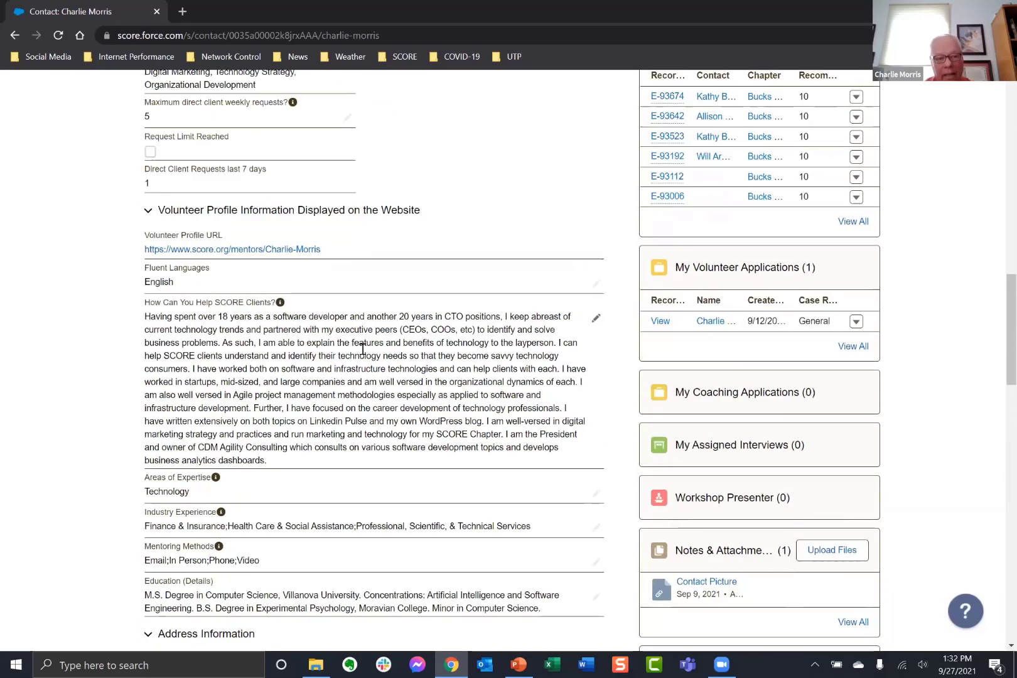
scroll(282, 389, up, 3)
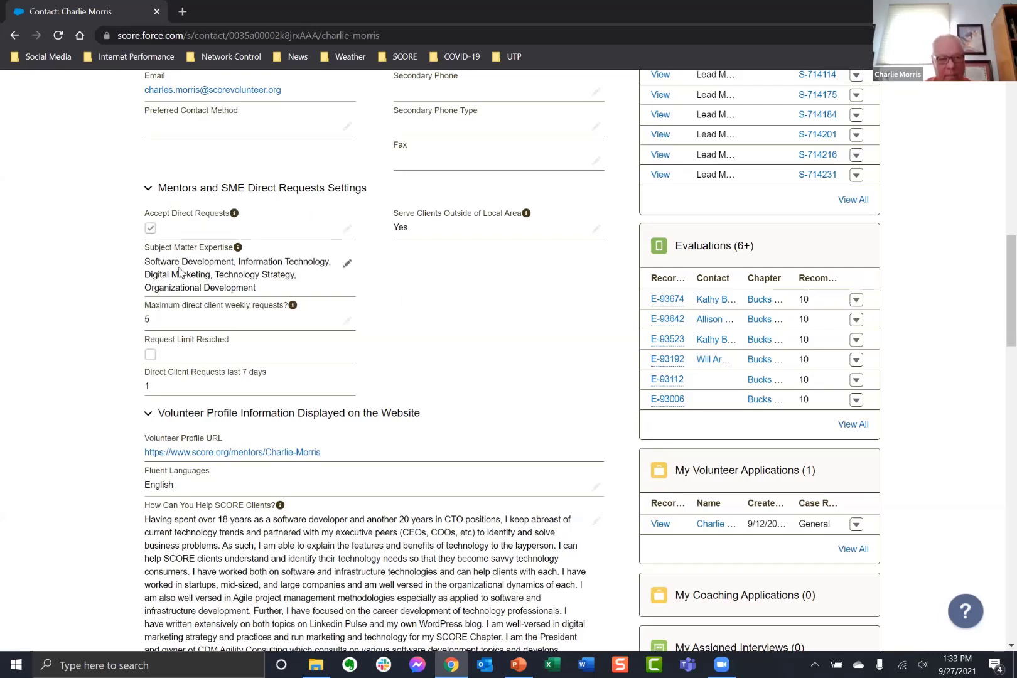
scroll(247, 539, down, 5)
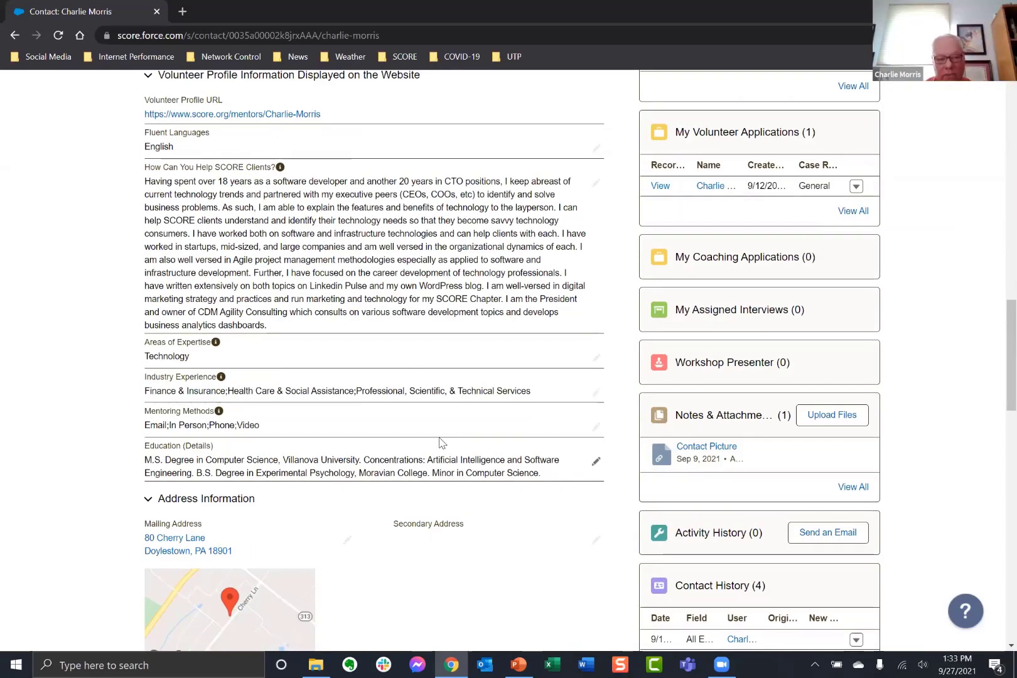
scroll(385, 455, up, 9)
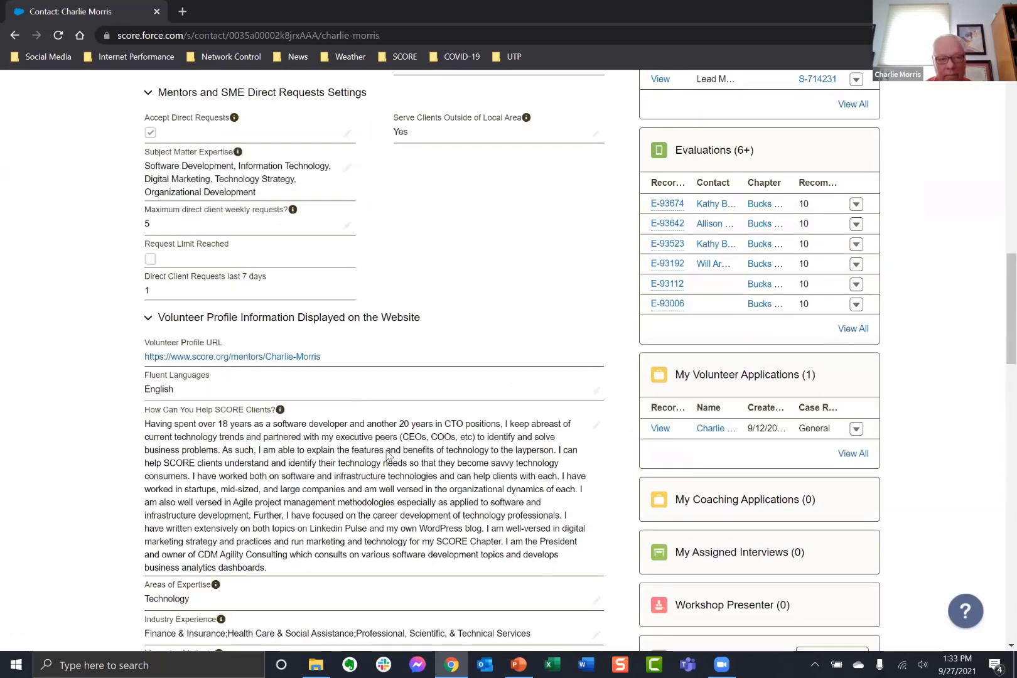
scroll(233, 221, up, 6)
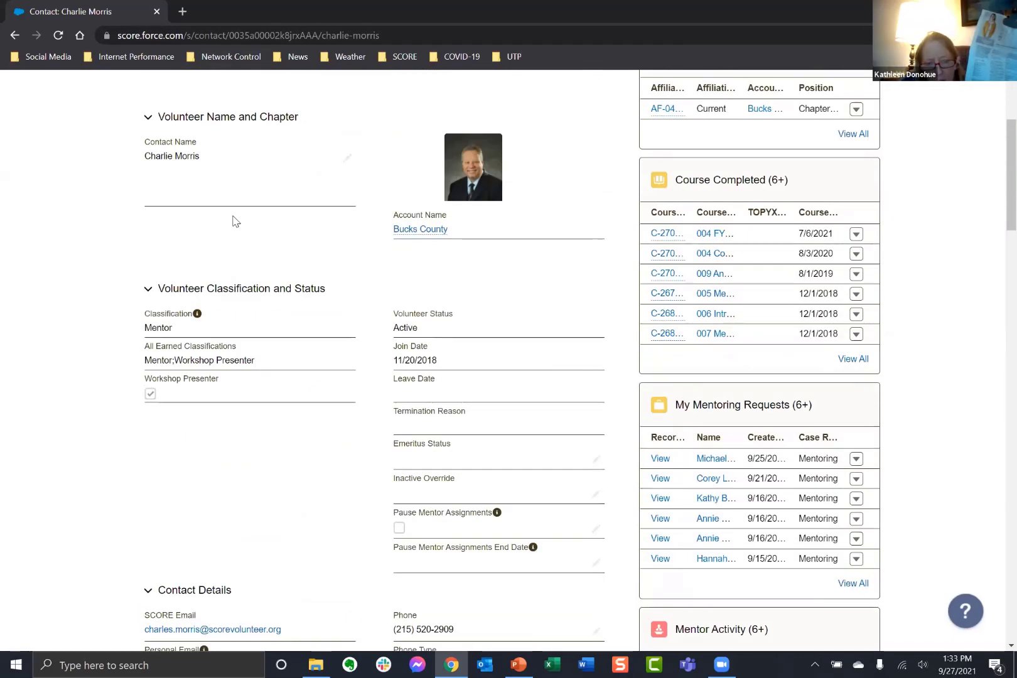
scroll(218, 240, down, 4)
scroll(218, 240, down, 4)
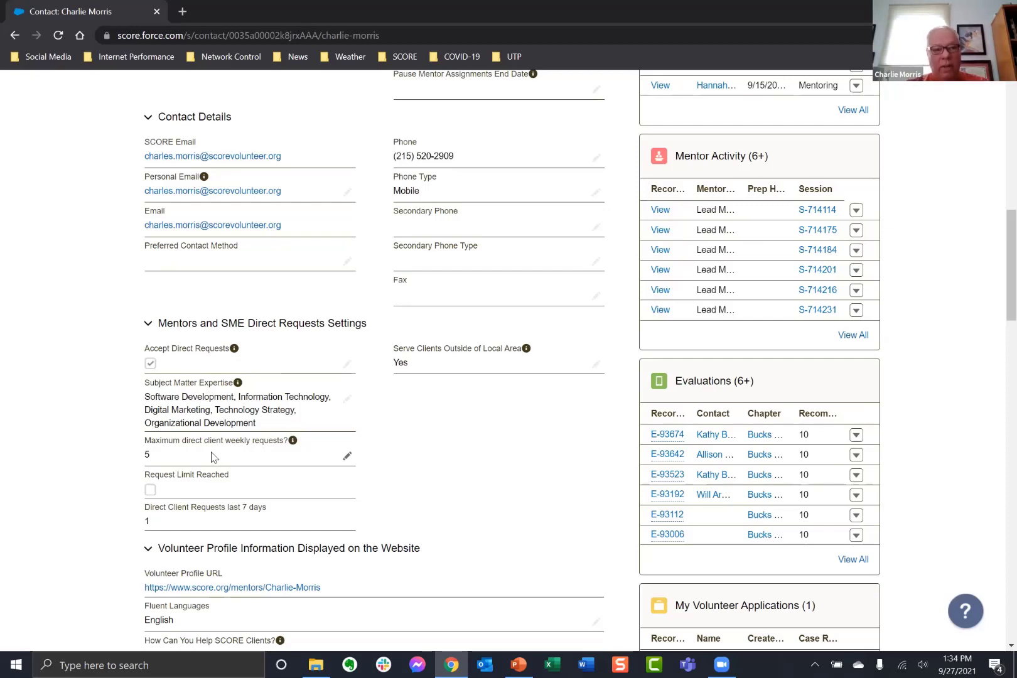
scroll(522, 327, up, 3)
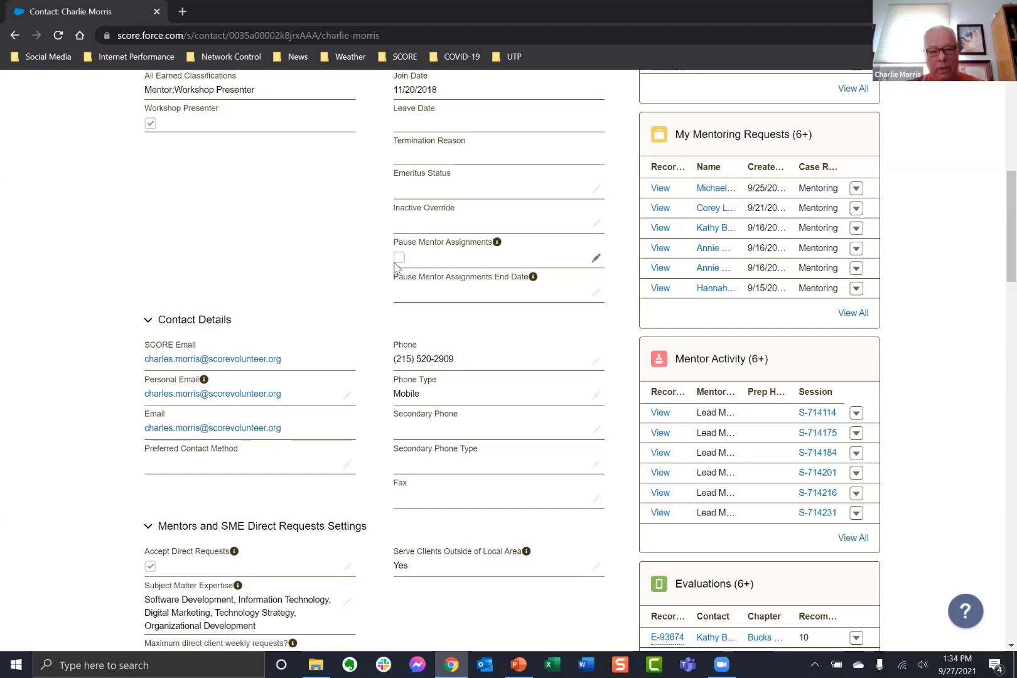
scroll(336, 345, down, 4)
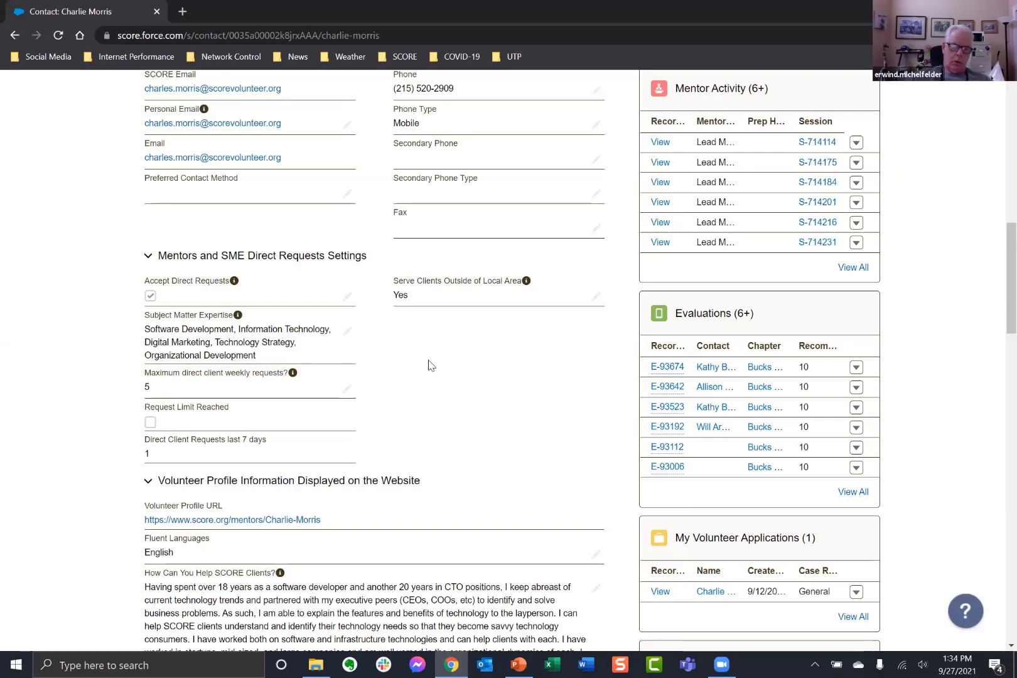
scroll(447, 366, up, 4)
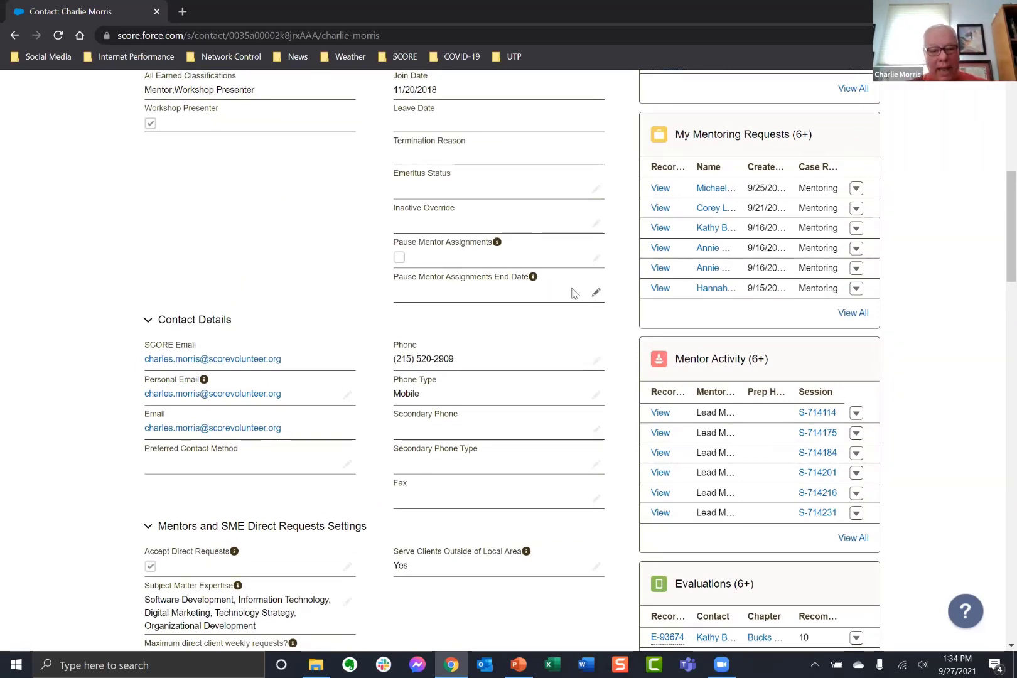
click(596, 293)
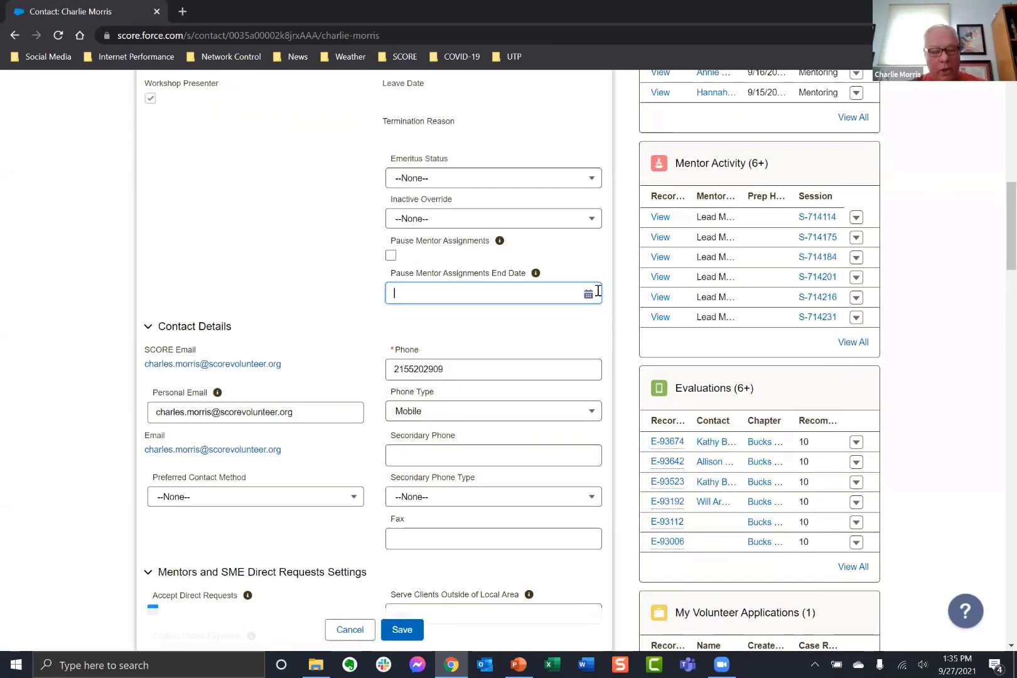
click(588, 295)
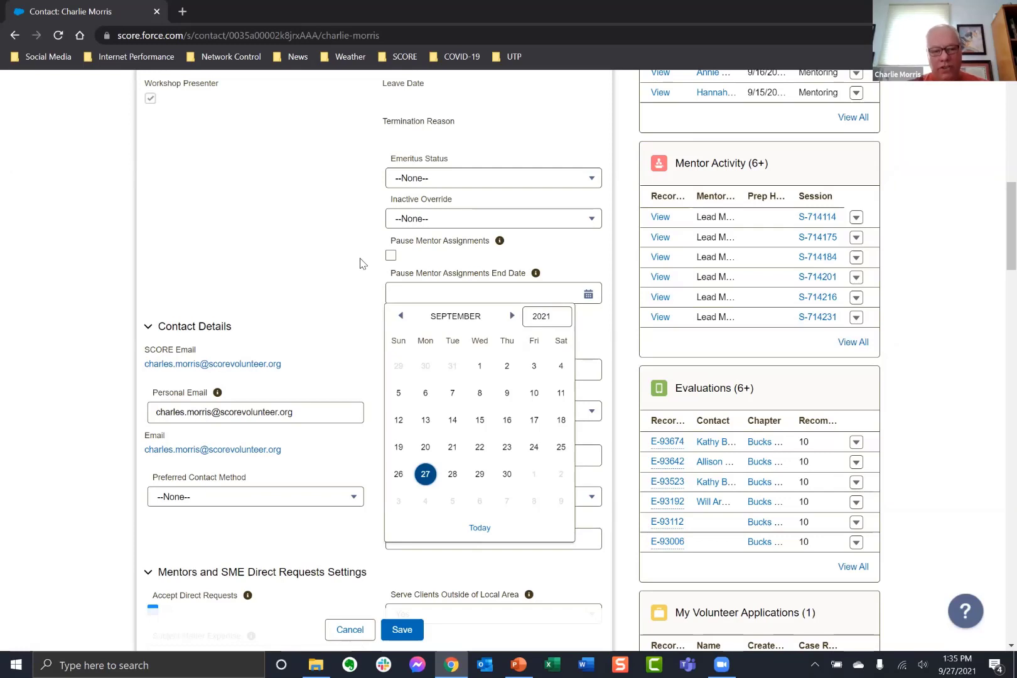
click(357, 634)
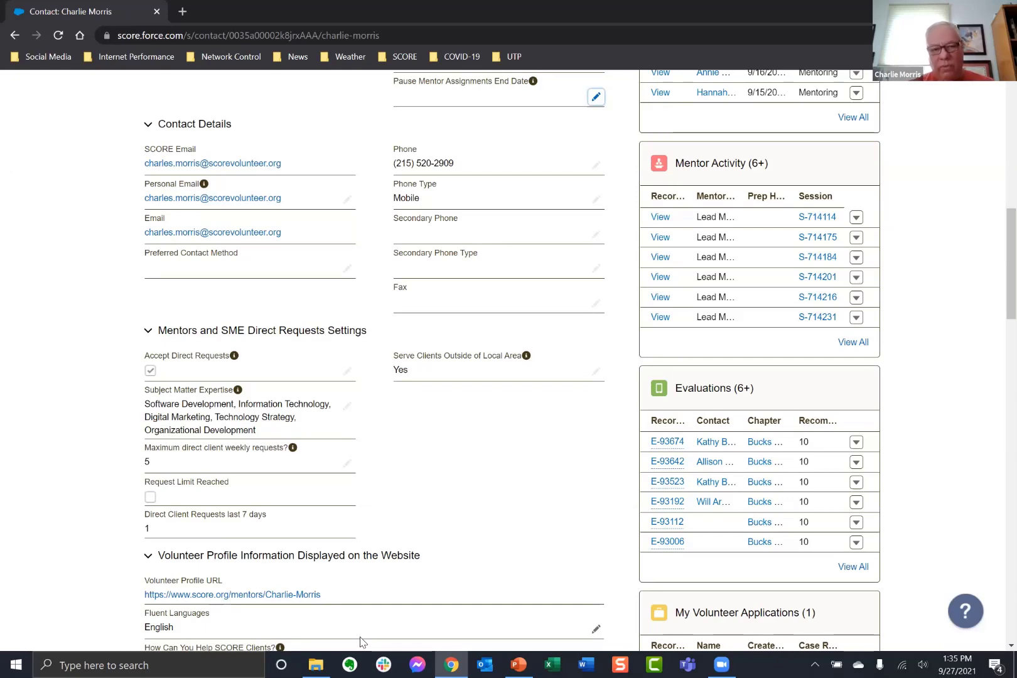
scroll(841, 411, up, 8)
Return to the home dashboard, close the Session tab, and open My Client Requests.
scroll(833, 408, up, 3)
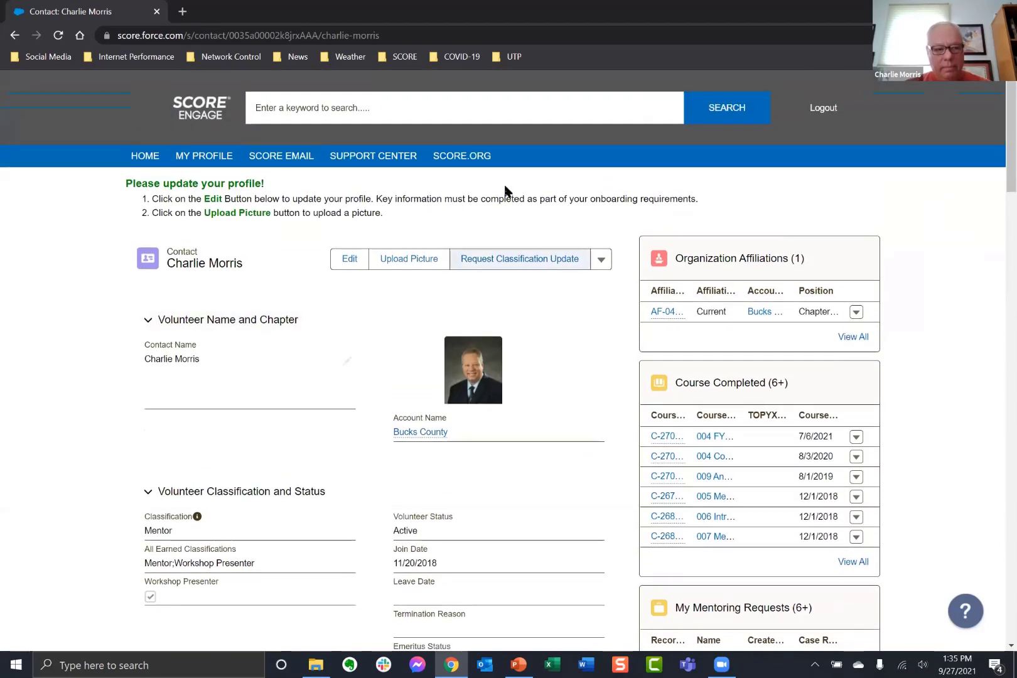
click(140, 158)
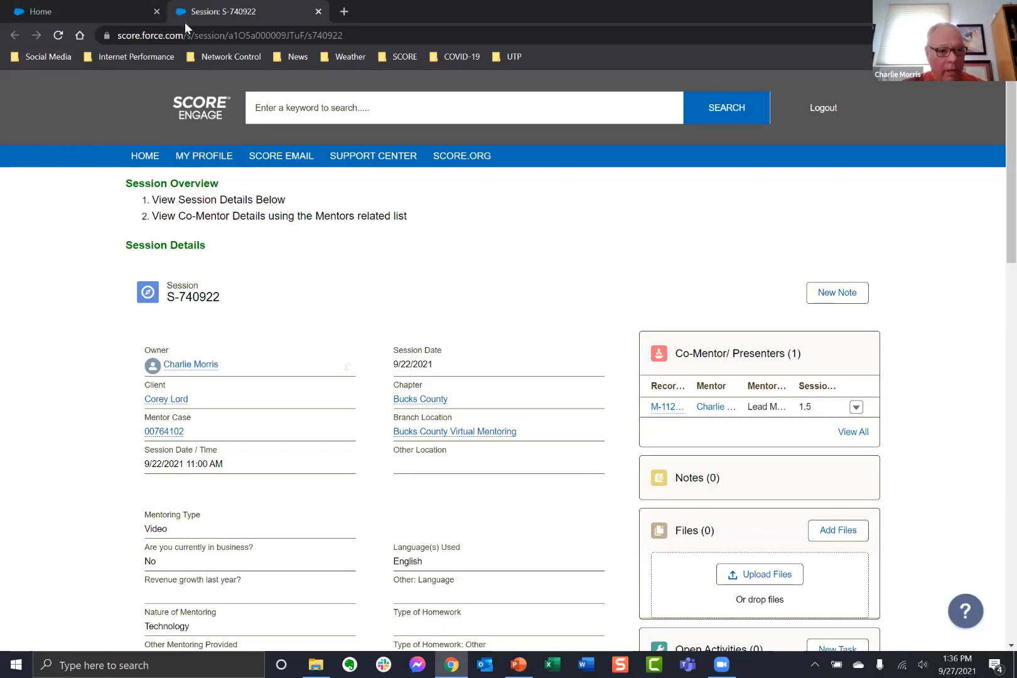
right_click(199, 12)
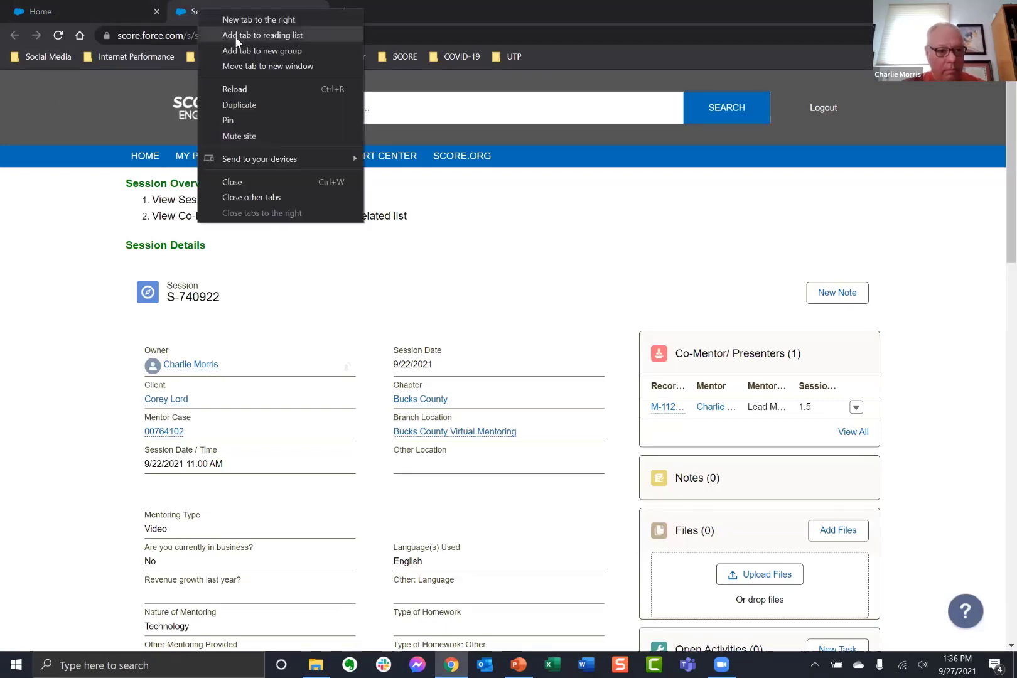
click(243, 182)
scroll(199, 603, down, 2)
click(195, 517)
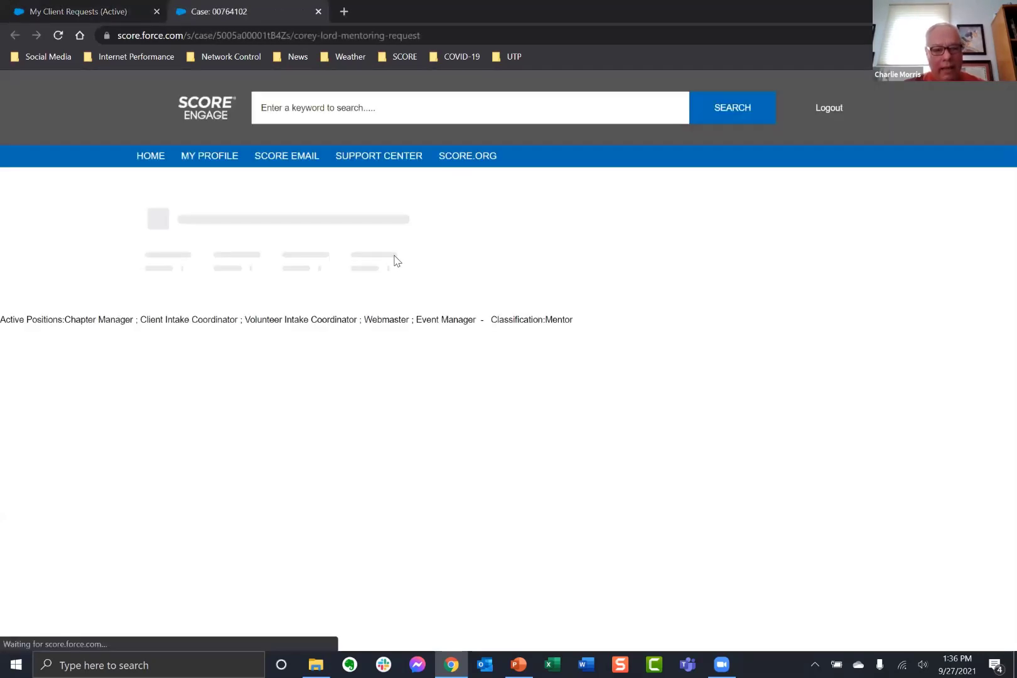
click(346, 285)
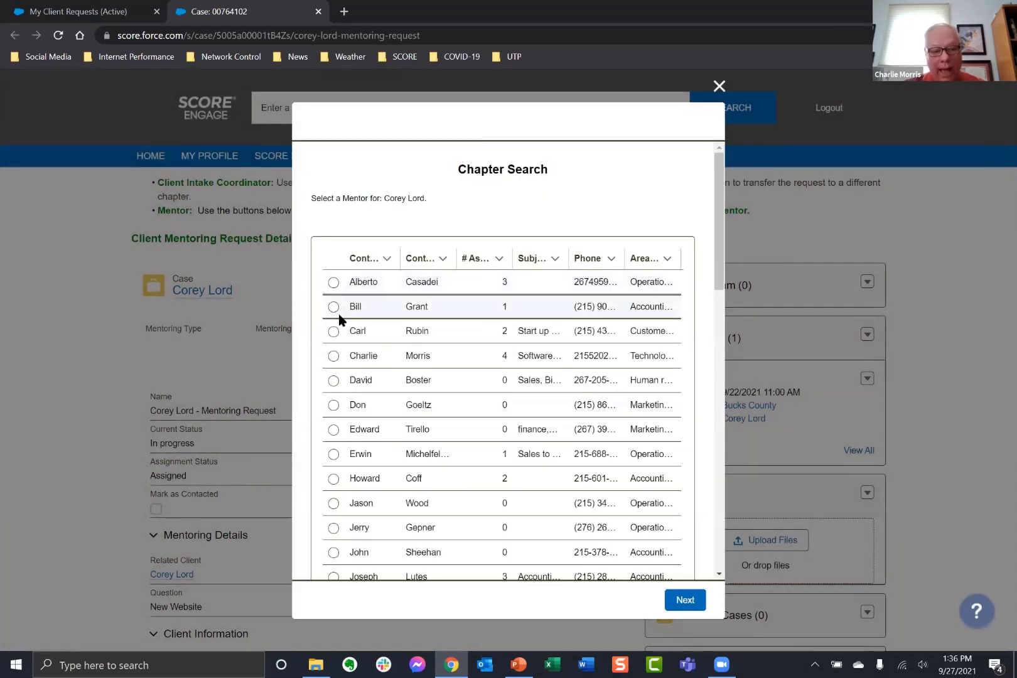
scroll(376, 351, down, 10)
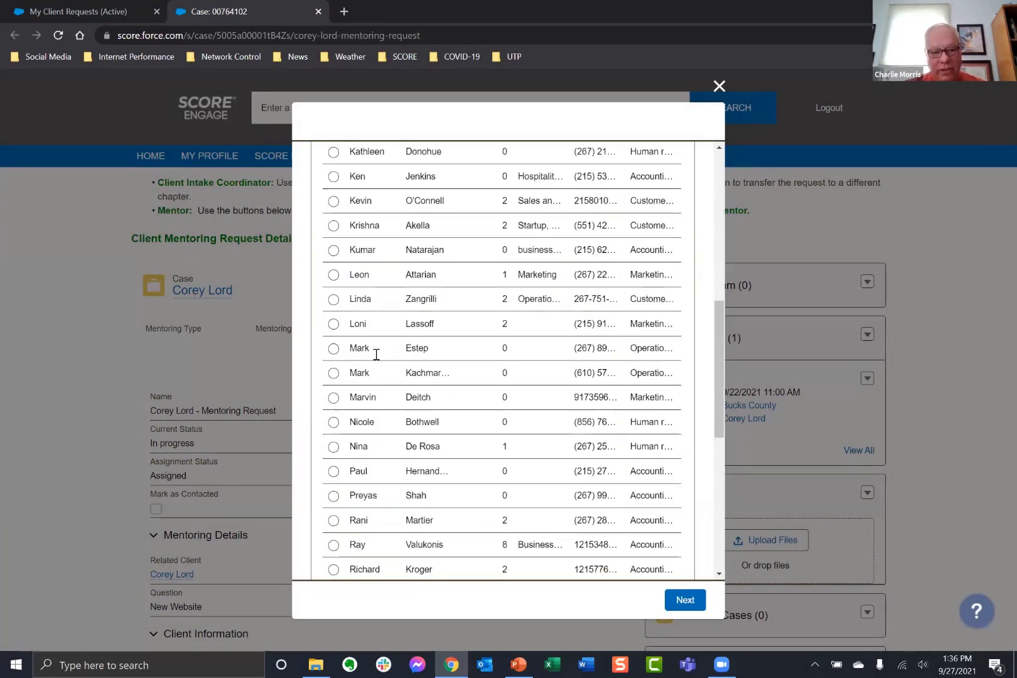
scroll(376, 355, up, 10)
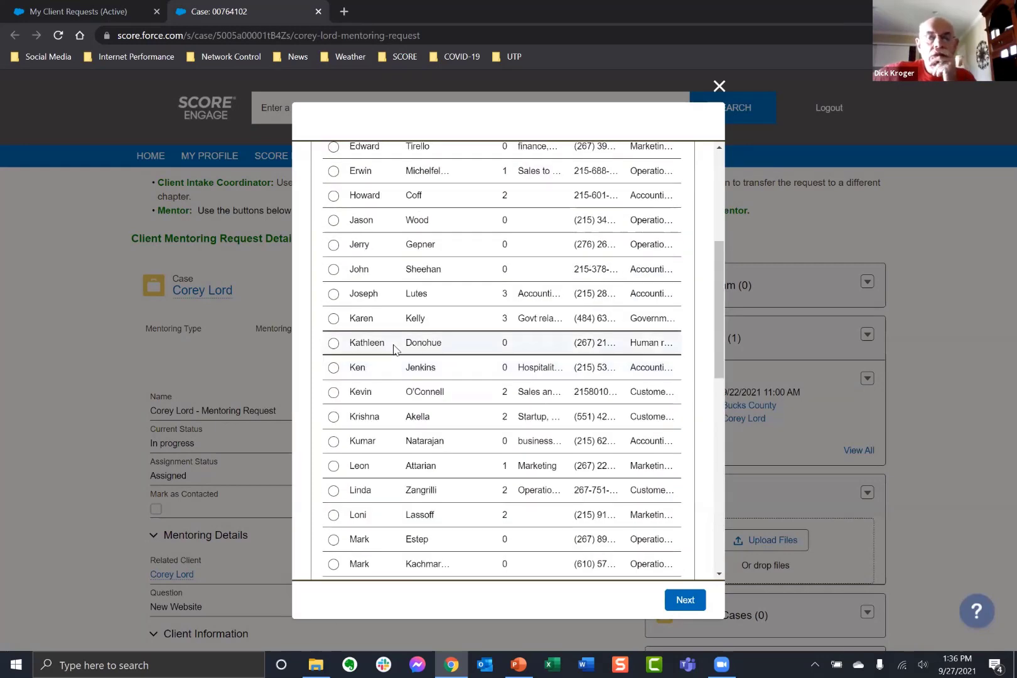
click(720, 86)
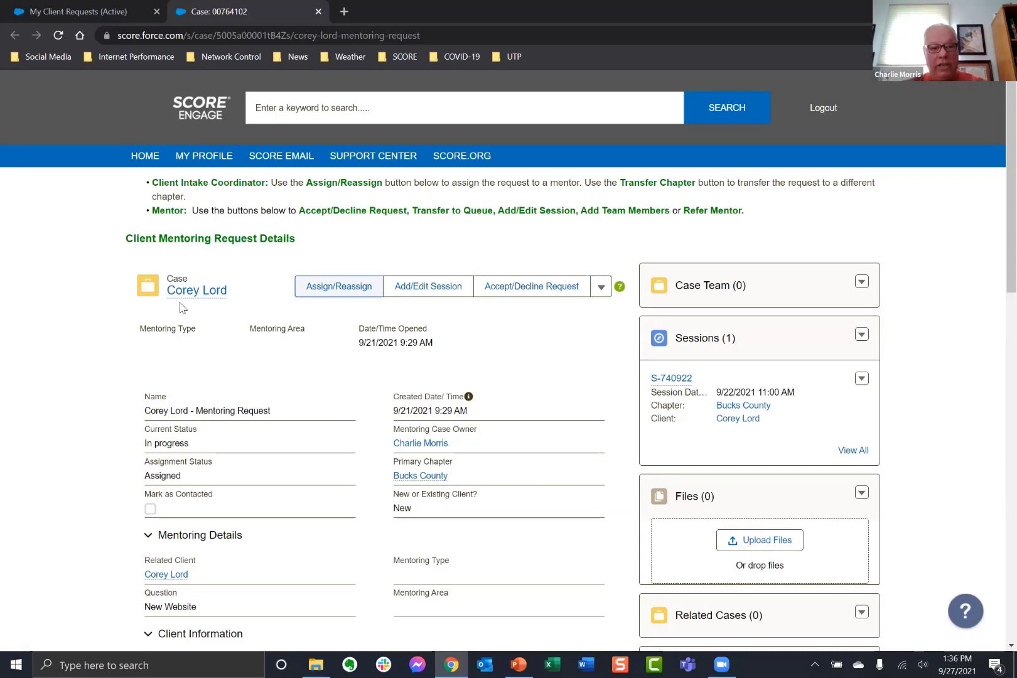
Enter part of another client's name in the SCORE Engage keyword search box.
click(342, 111)
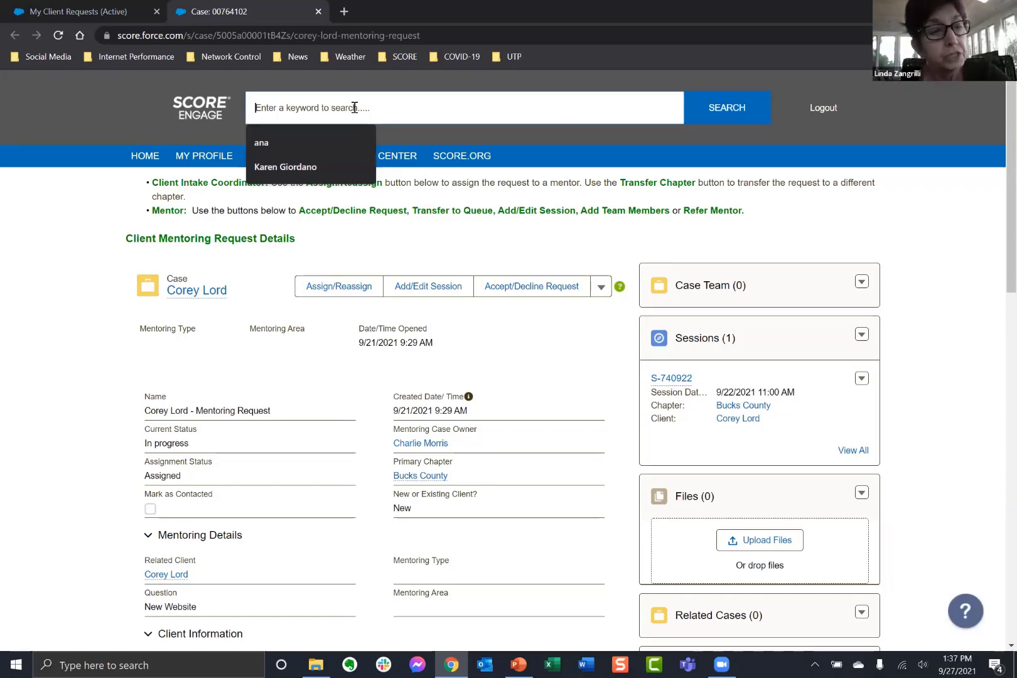
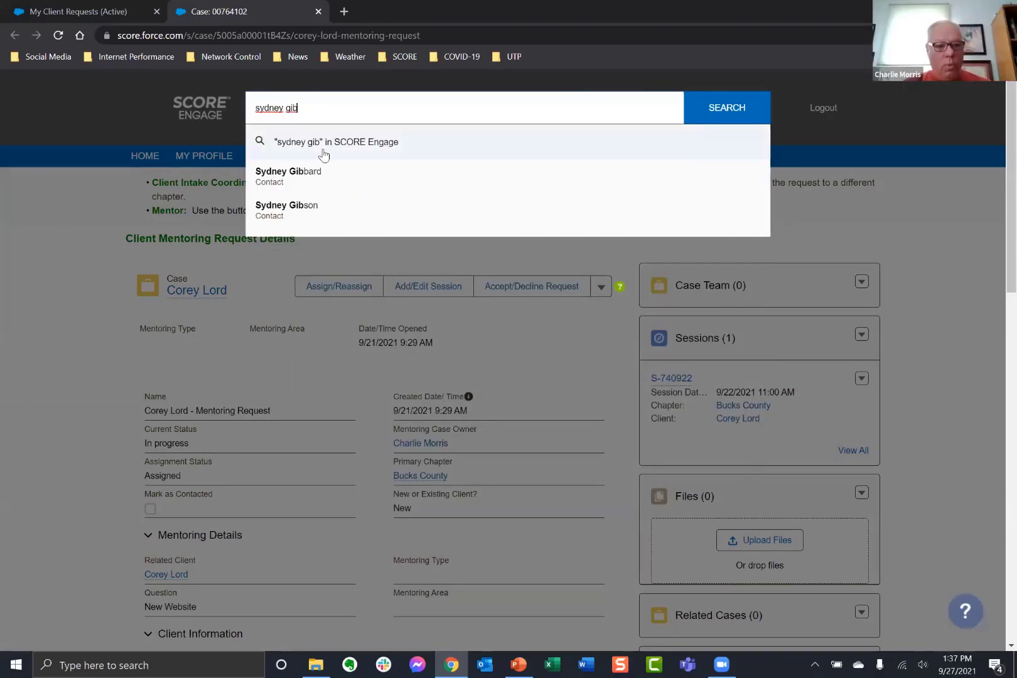
Open the matching client contact from suggestions and cancel the Add/Edit Session request dialog.
click(304, 179)
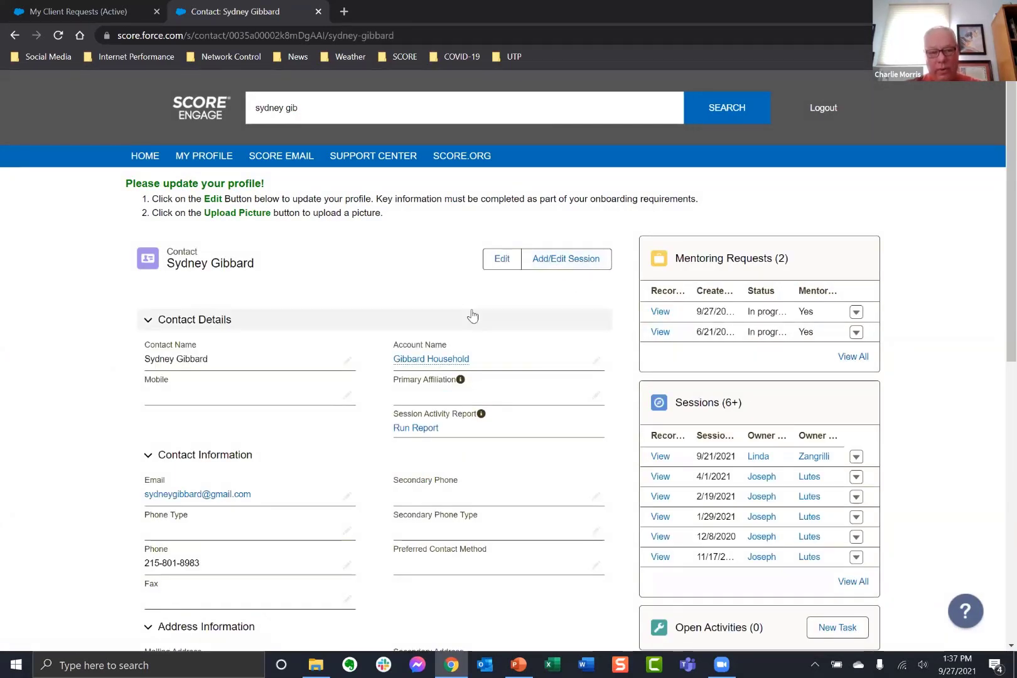
click(573, 262)
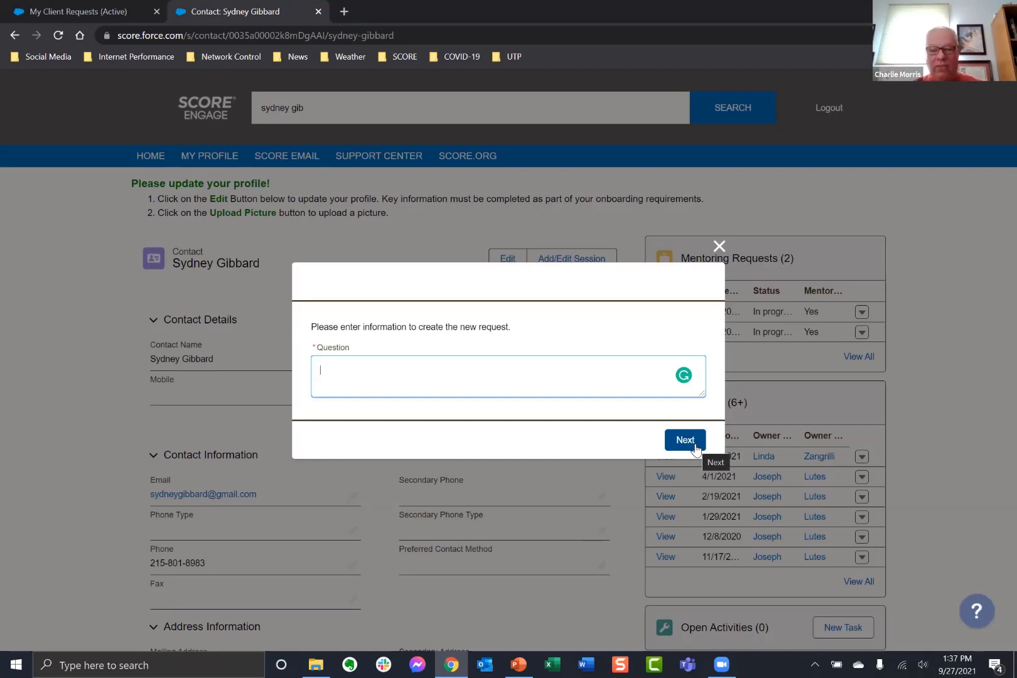
click(720, 247)
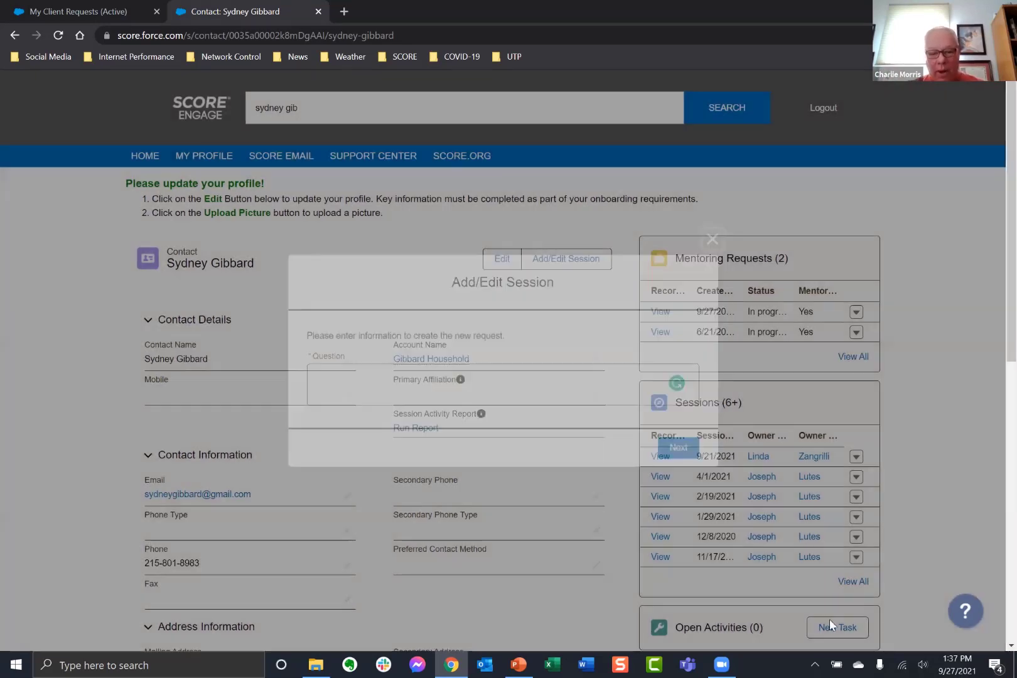
Use View All to list all 11 of the client's Bucks County sessions.
click(864, 583)
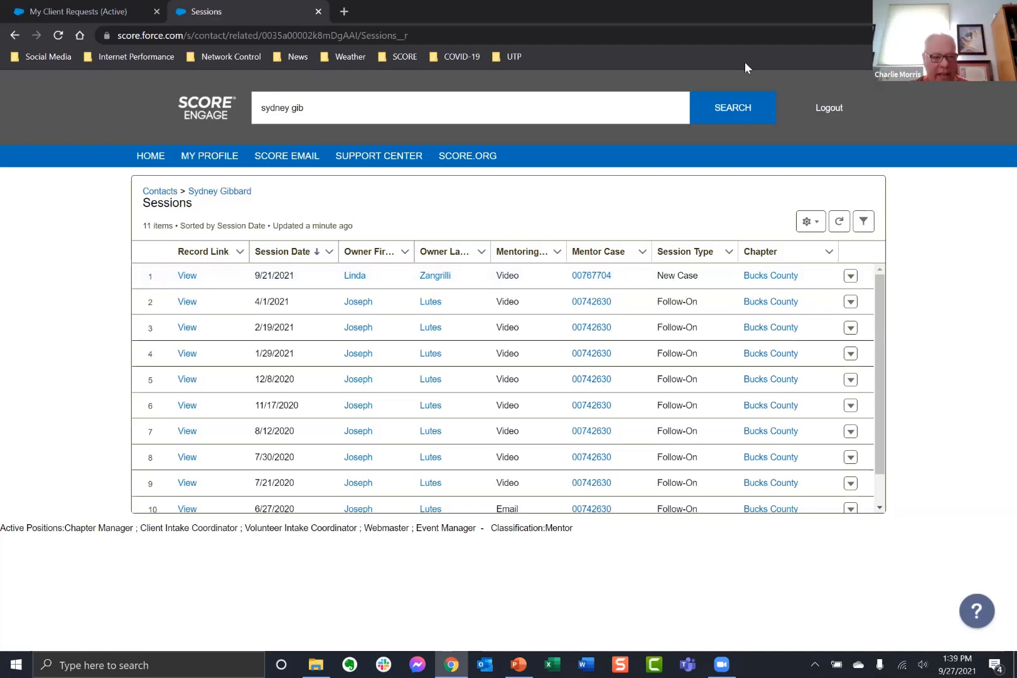
Return to the home page and close the extra Home tab.
click(309, 106)
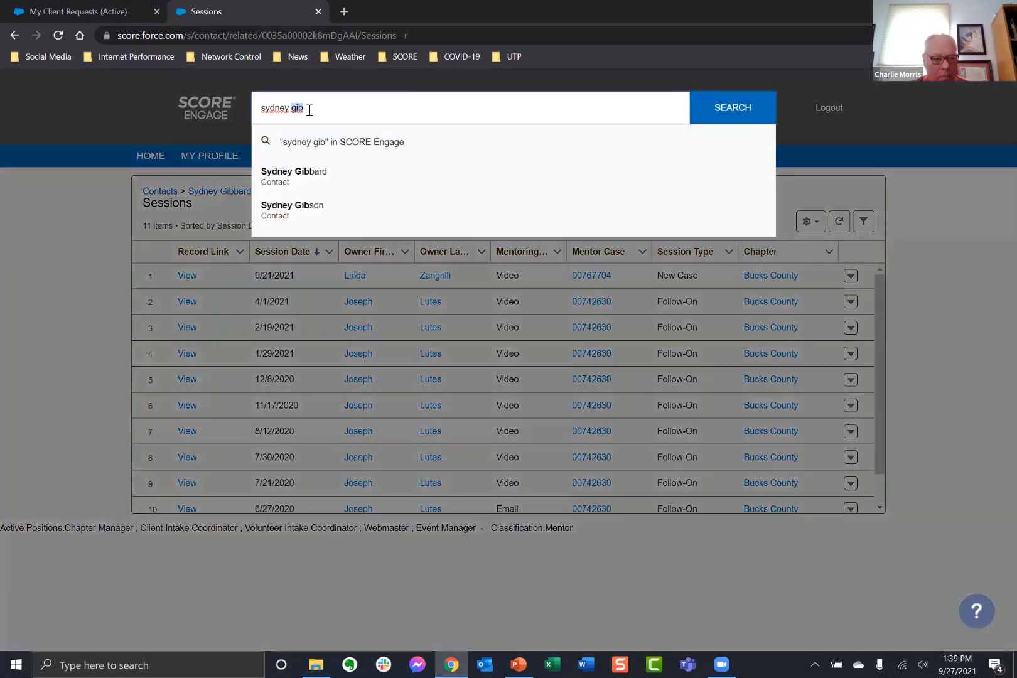
drag(308, 107, 230, 111)
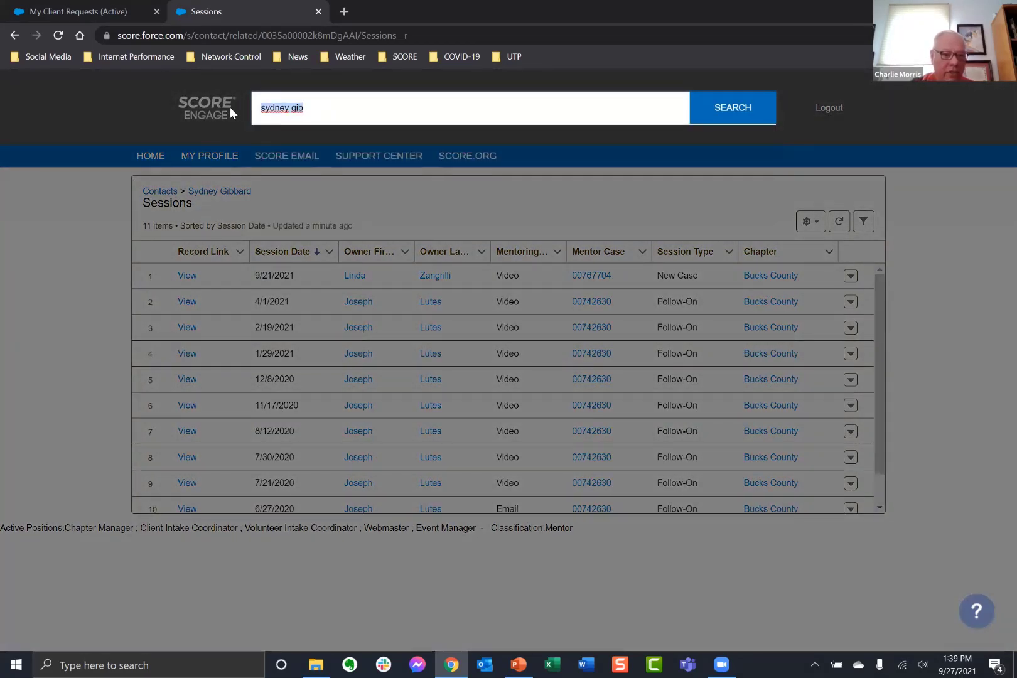
click(160, 154)
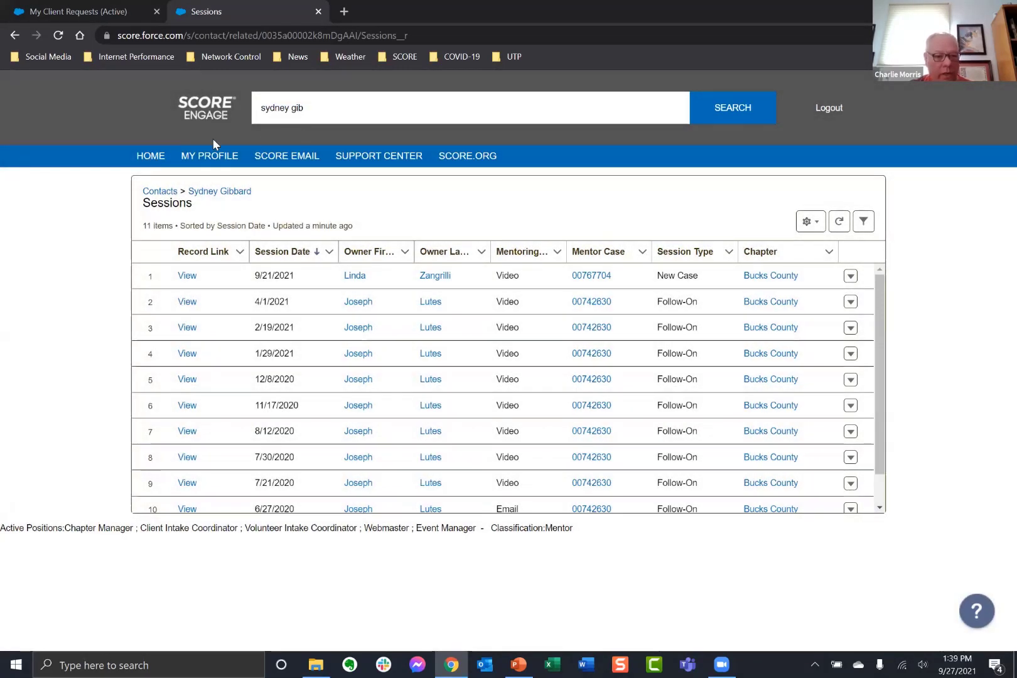
click(162, 155)
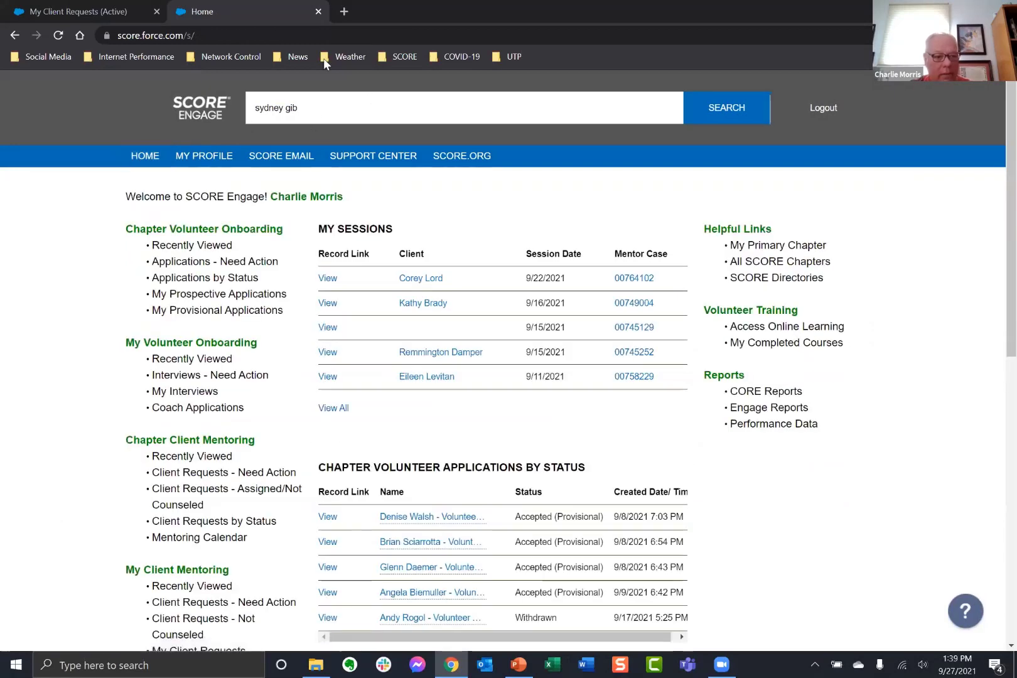
right_click(194, 20)
click(248, 191)
Reopen the client's contact record from the search suggestions and dismiss the new-session request unfilled.
click(370, 107)
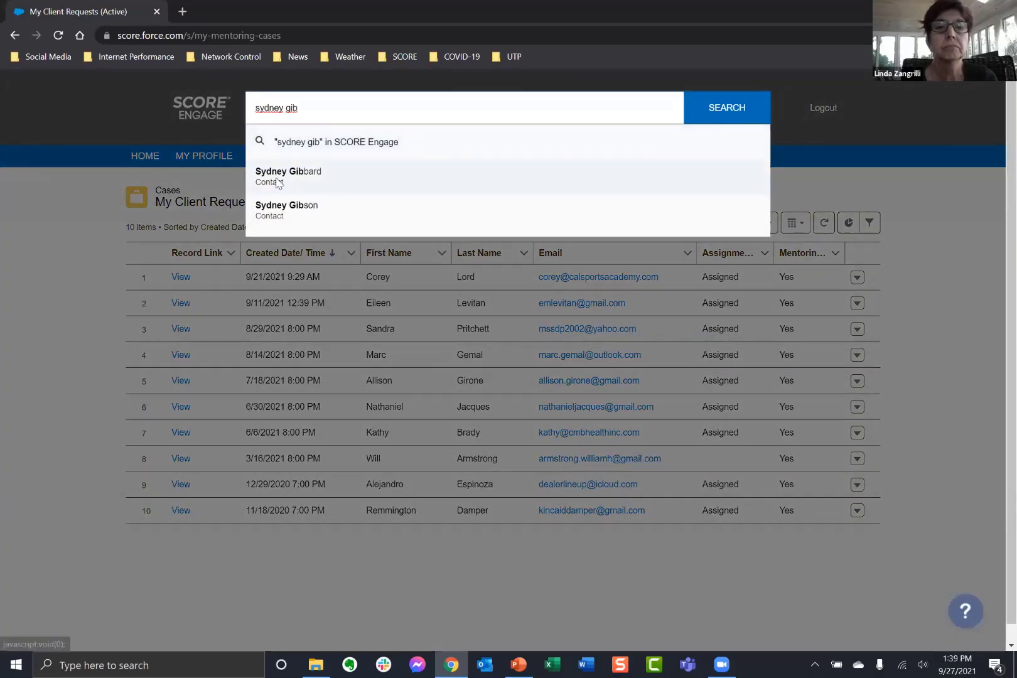
click(278, 179)
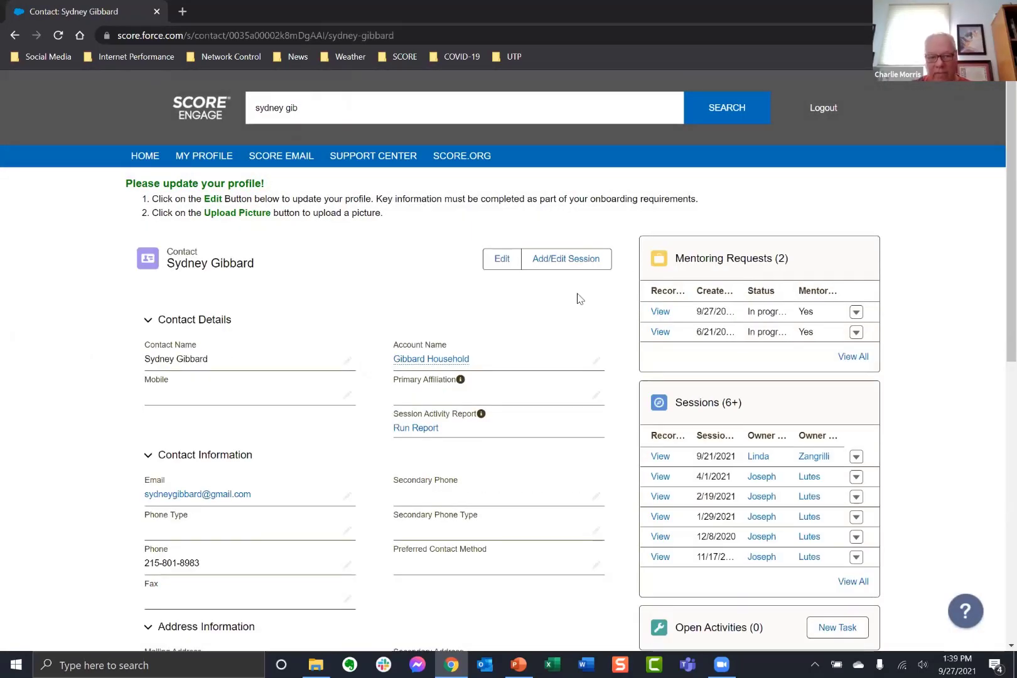
click(568, 264)
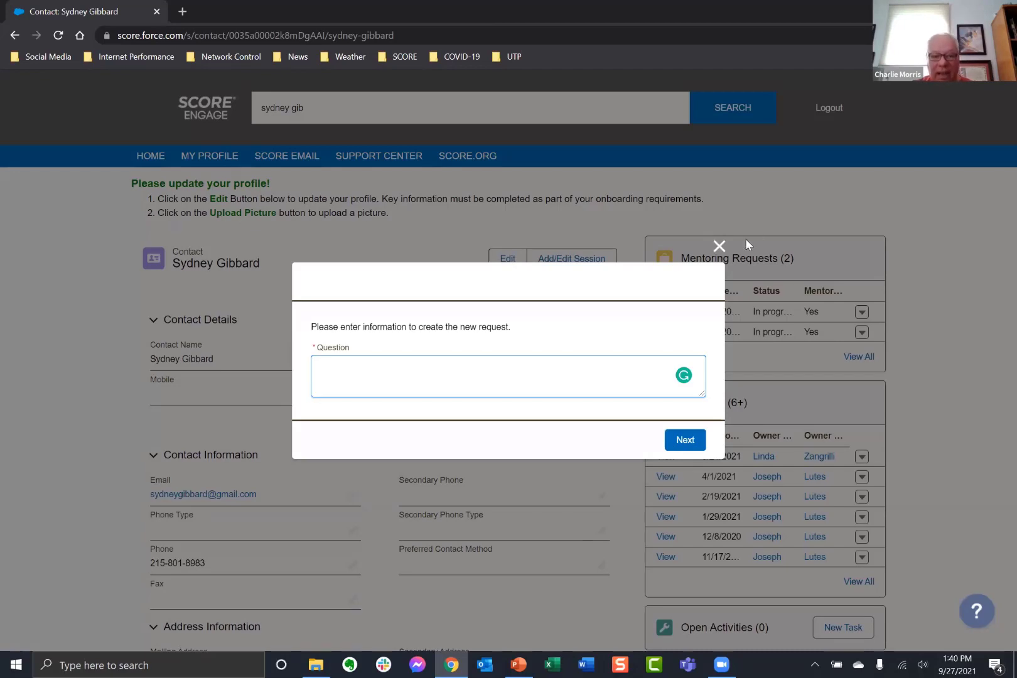
click(719, 245)
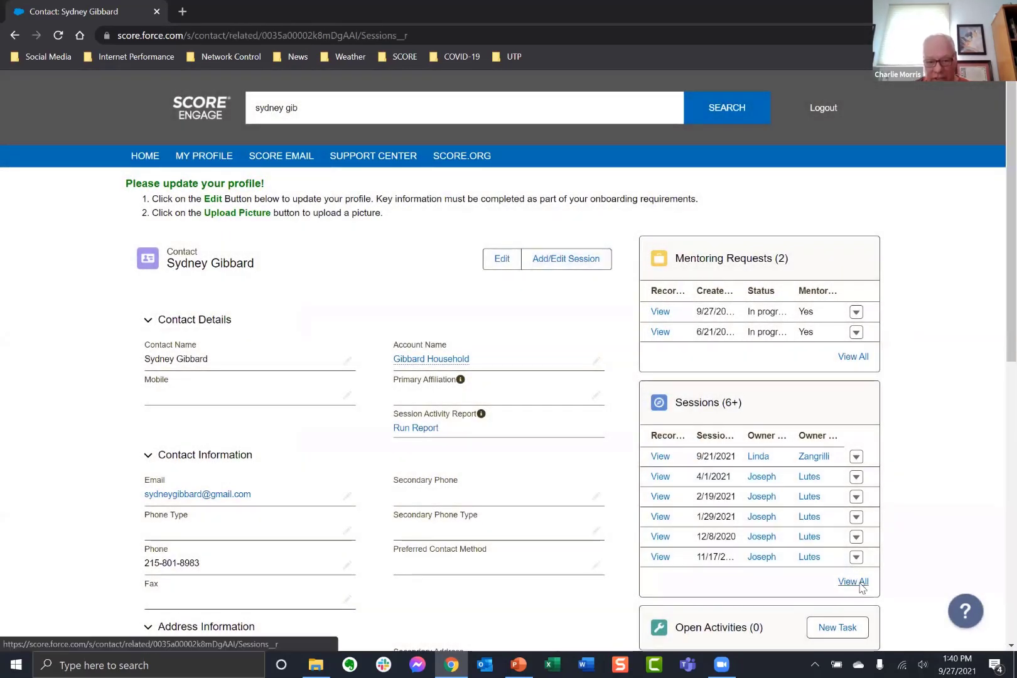
Review all of the client's sessions, then go back to the home dashboard.
click(853, 581)
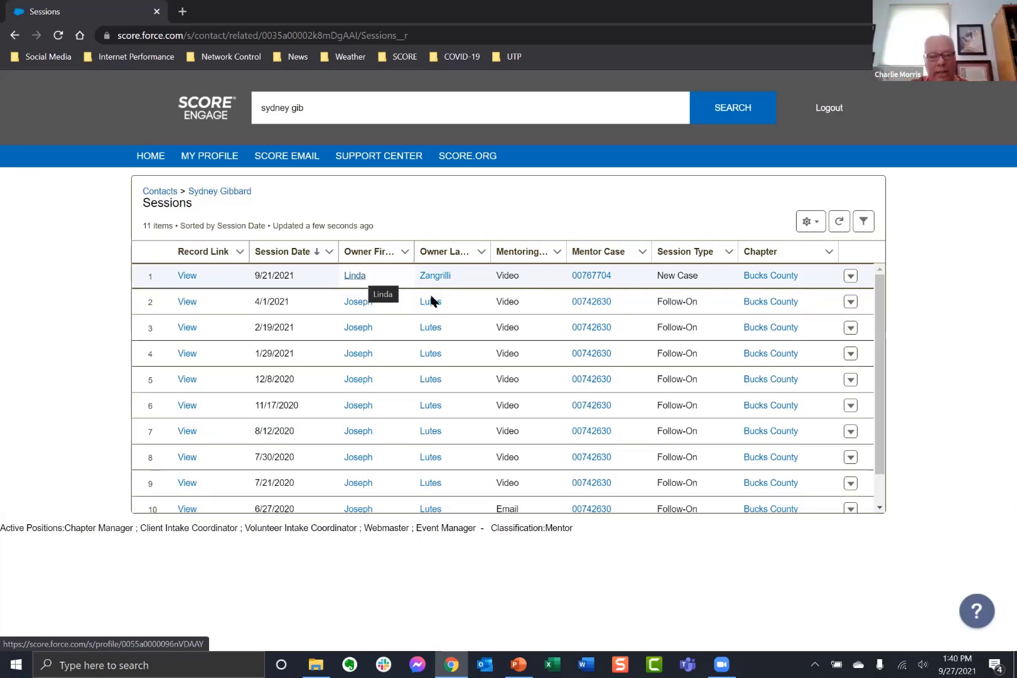
scroll(463, 336, down, 1)
scroll(465, 351, up, 1)
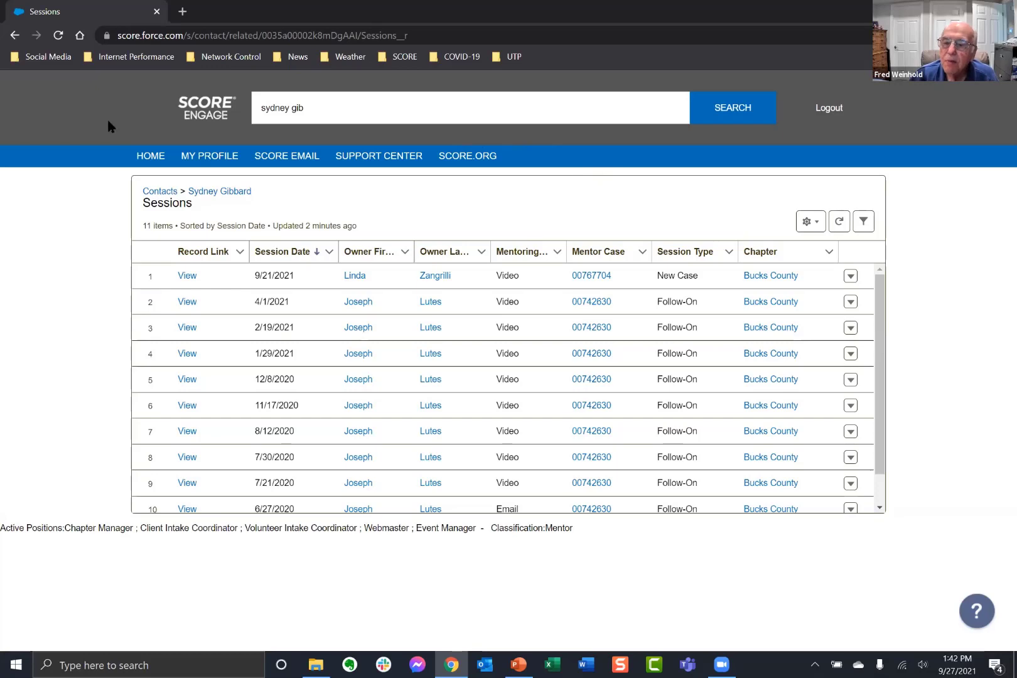
click(148, 157)
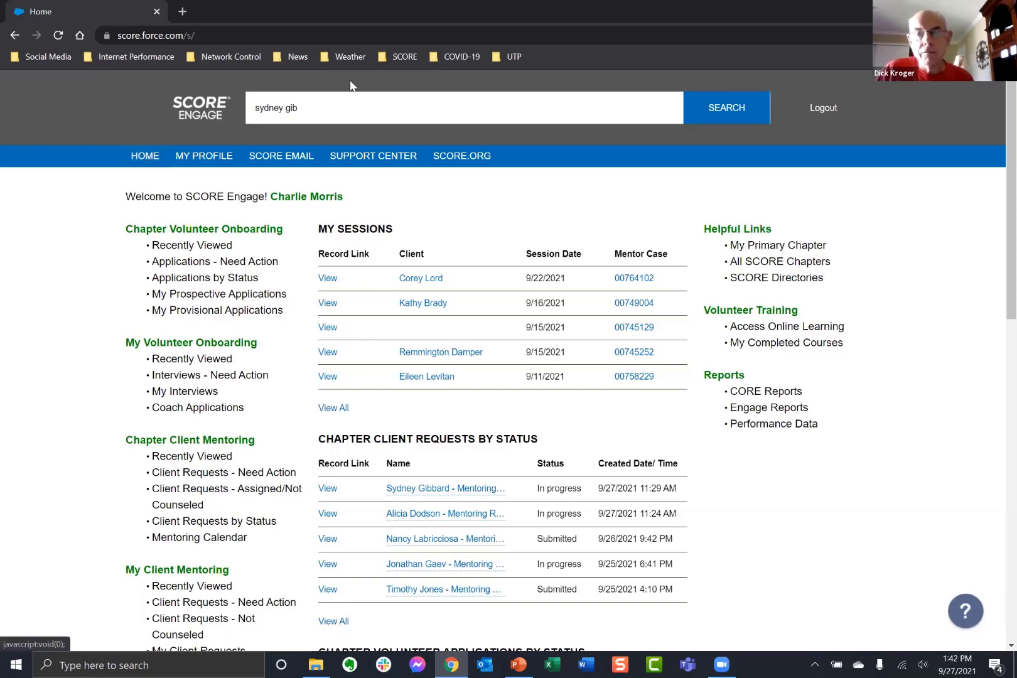
Clear the search and open the first case under Client Requests - Need Action.
click(328, 107)
key(BackSpace)
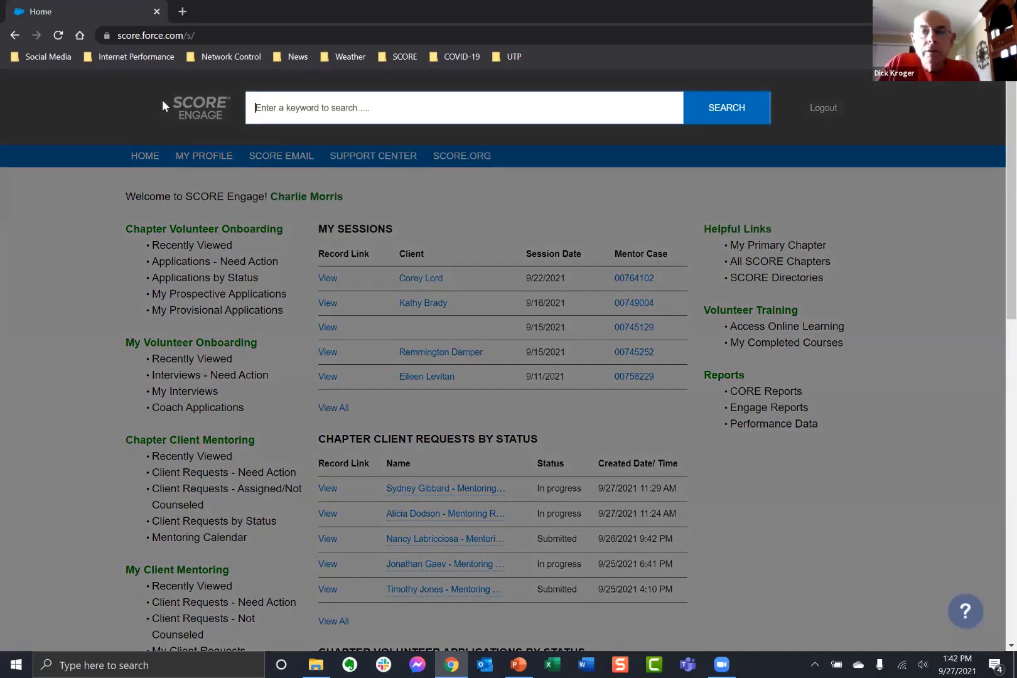
click(163, 102)
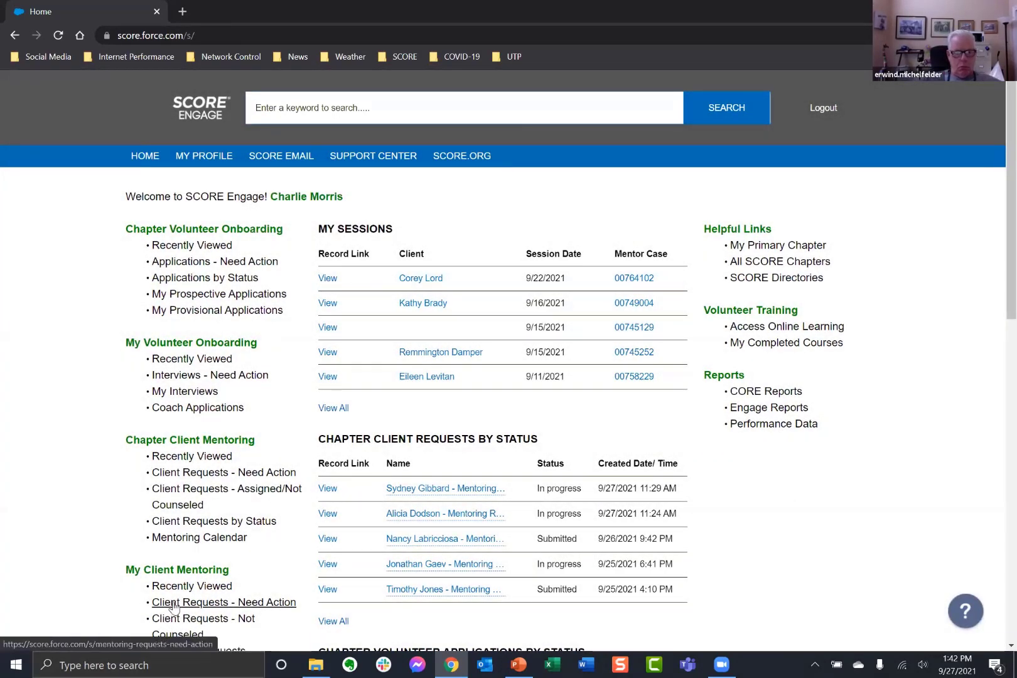
scroll(174, 607, down, 5)
click(217, 316)
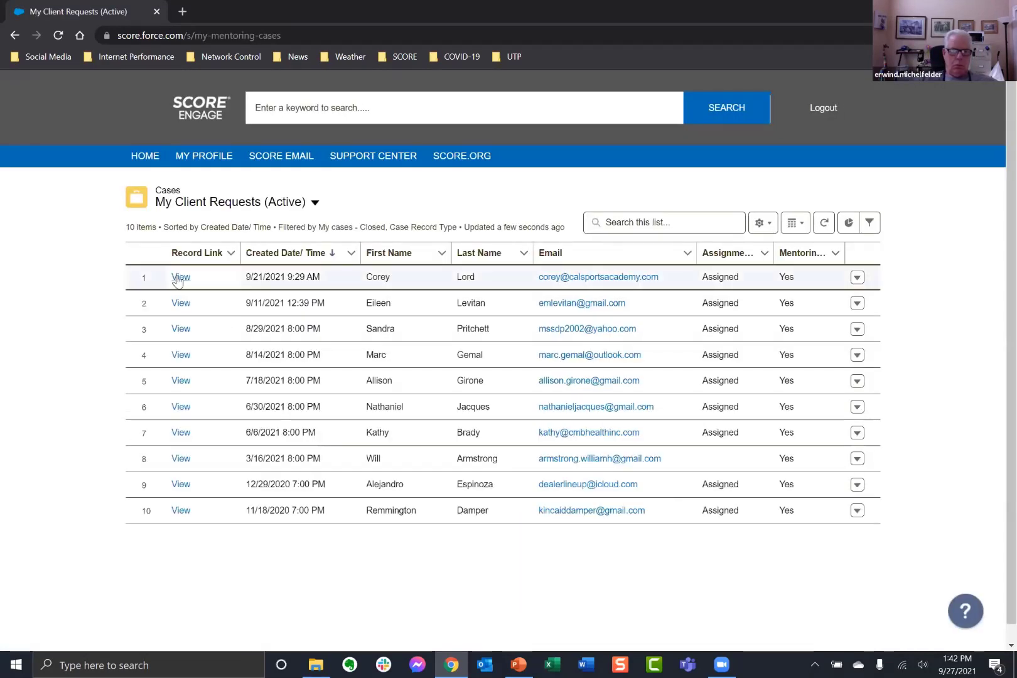
click(178, 279)
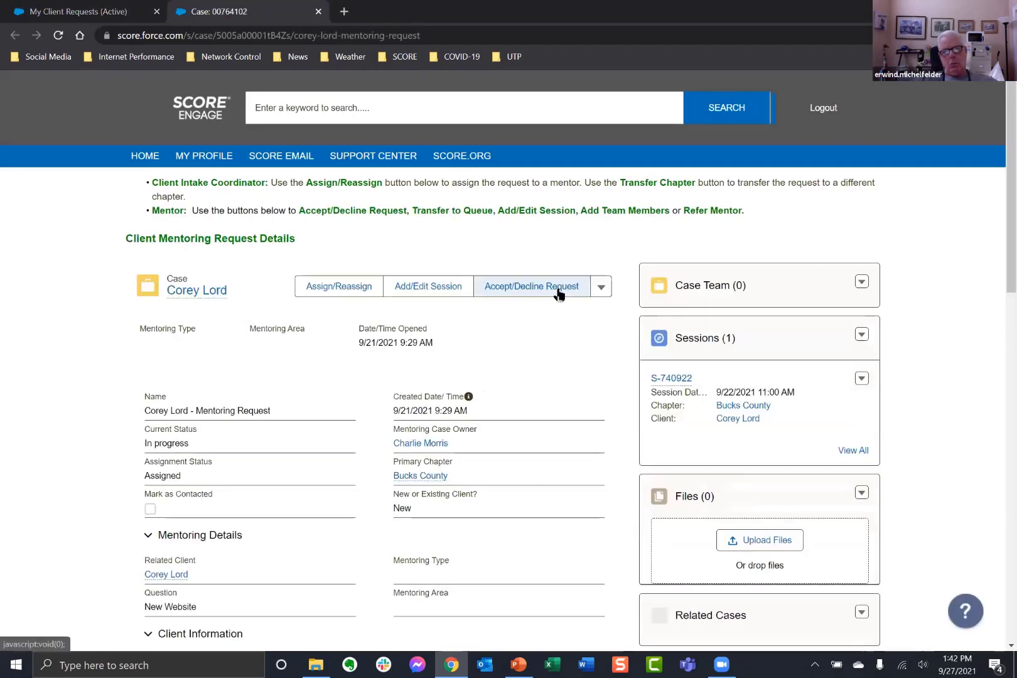
Open the edit form for the existing 9/22/2021 11:00 AM session.
click(425, 289)
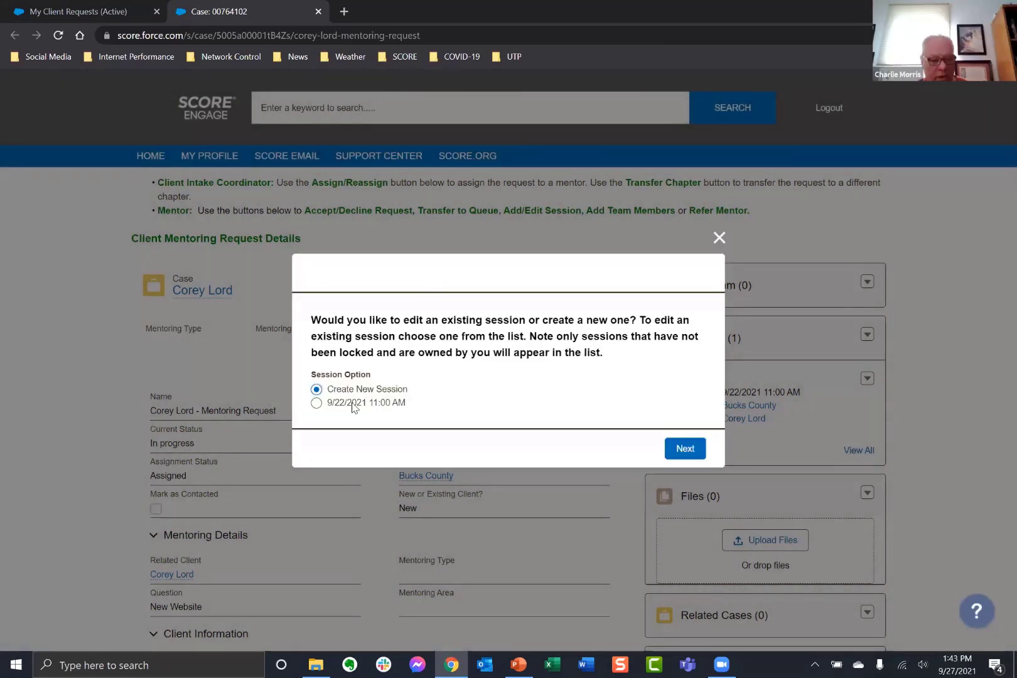
click(352, 404)
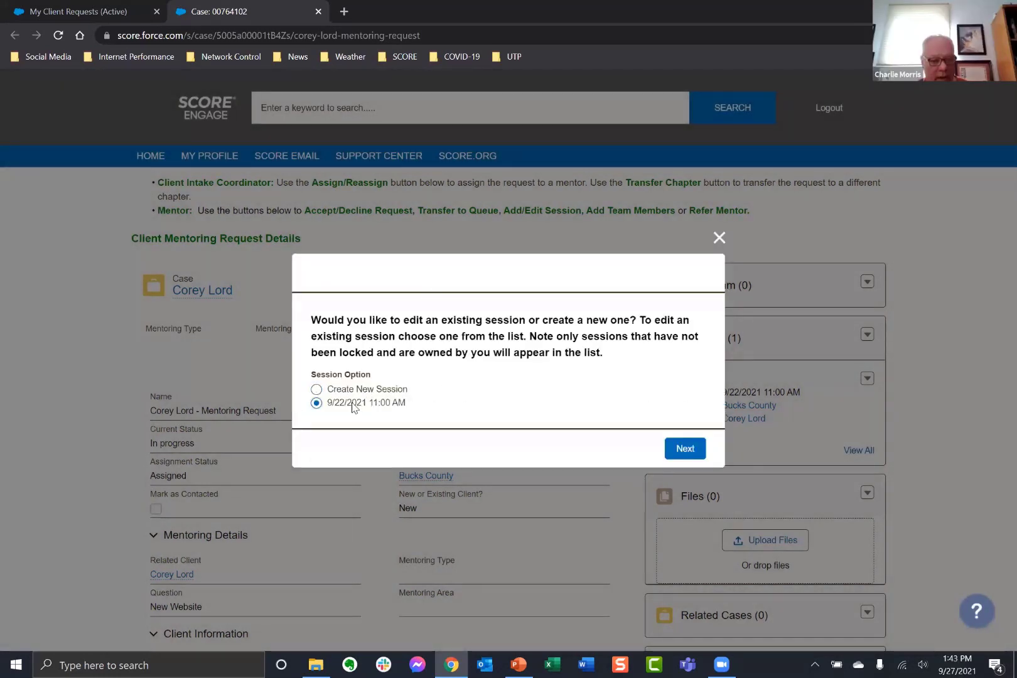
click(692, 456)
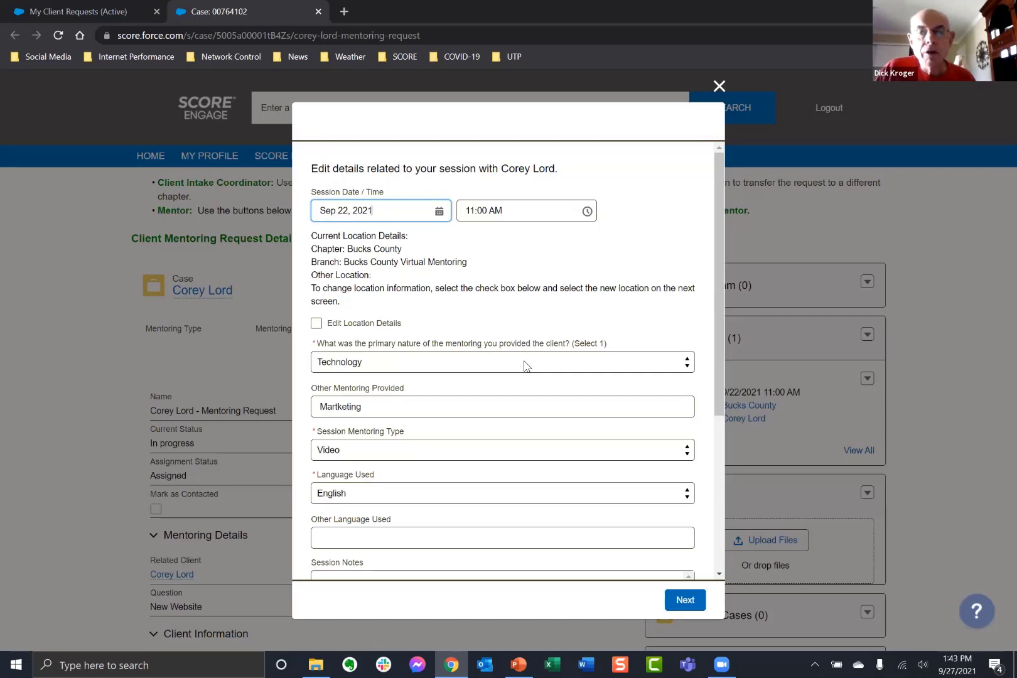
scroll(526, 366, down, 2)
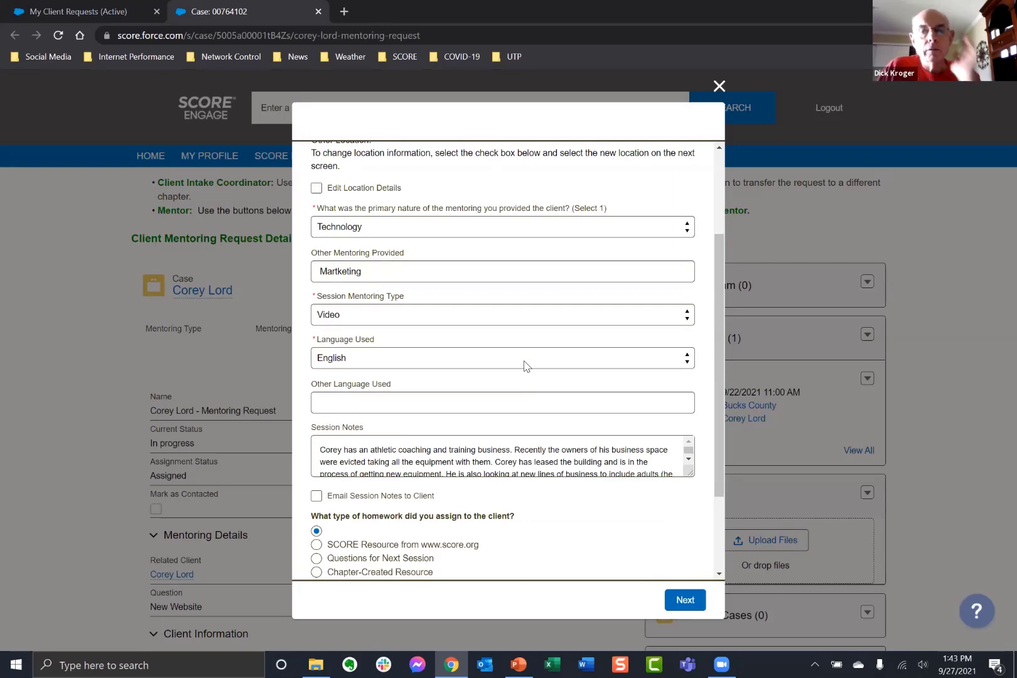
scroll(526, 366, down, 2)
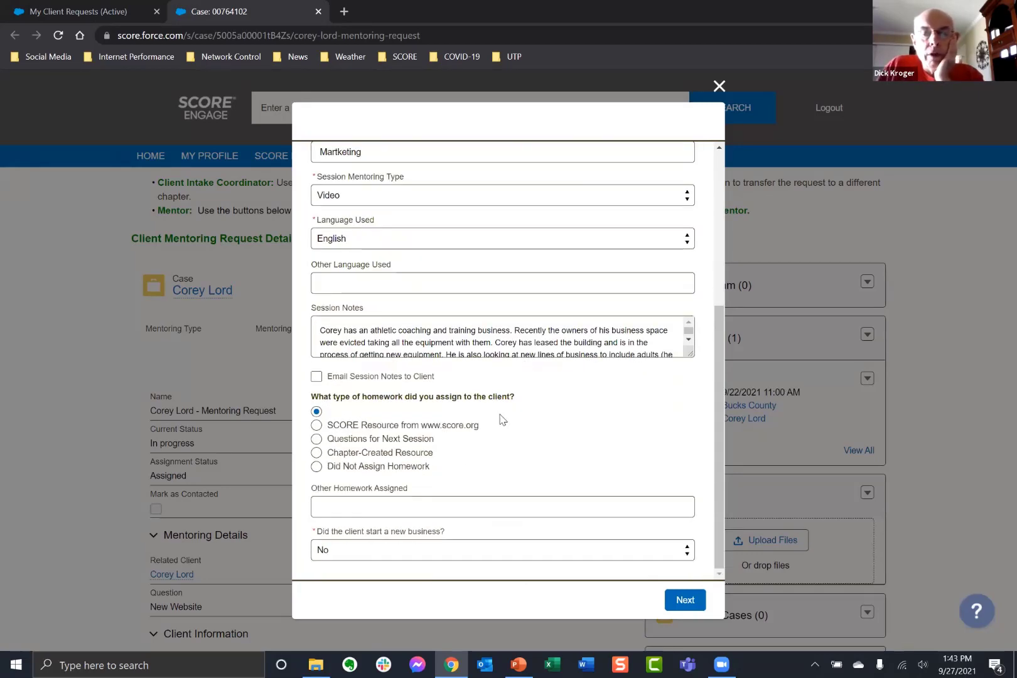
scroll(495, 408, up, 4)
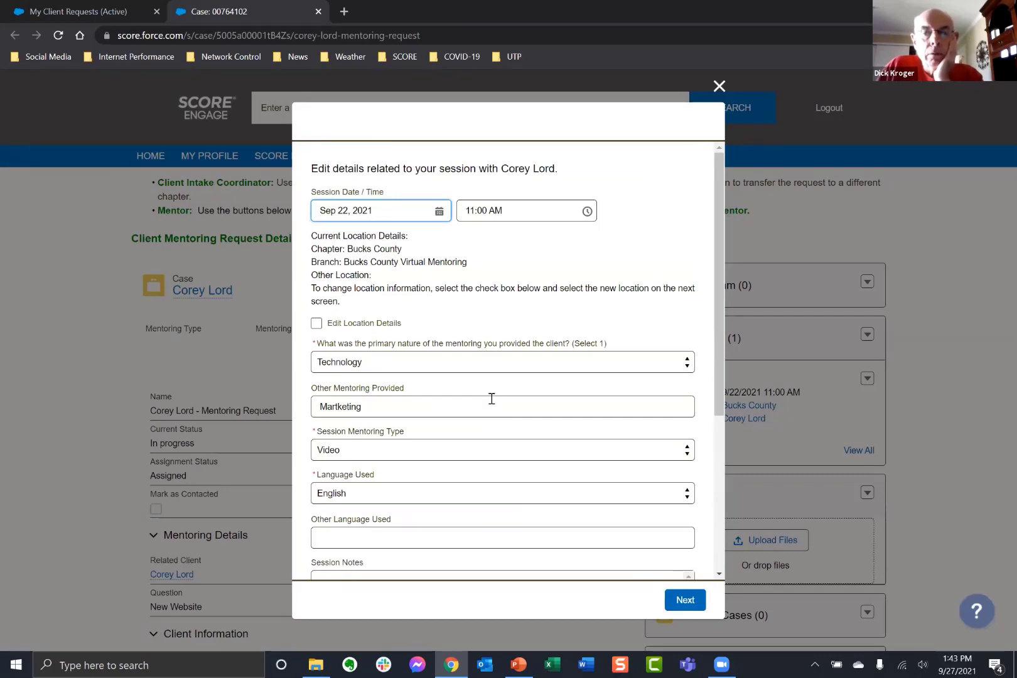
scroll(535, 383, down, 2)
scroll(535, 383, up, 2)
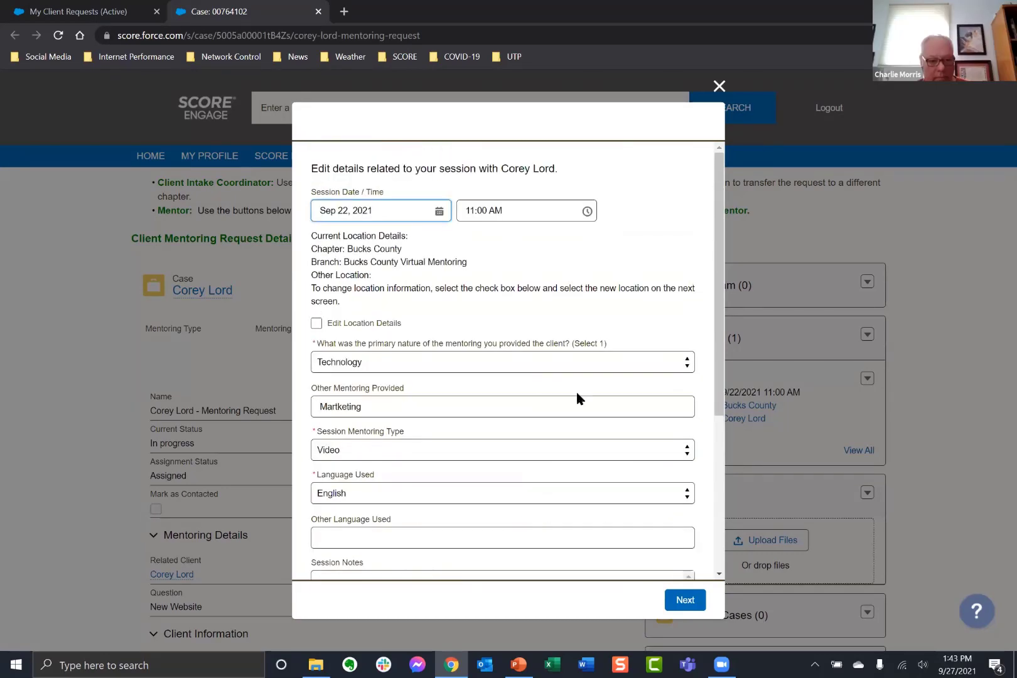
Discard the 9/22/2021 edit form and start a new session dated Sep 27, 2021 1:43 PM.
click(720, 86)
click(401, 288)
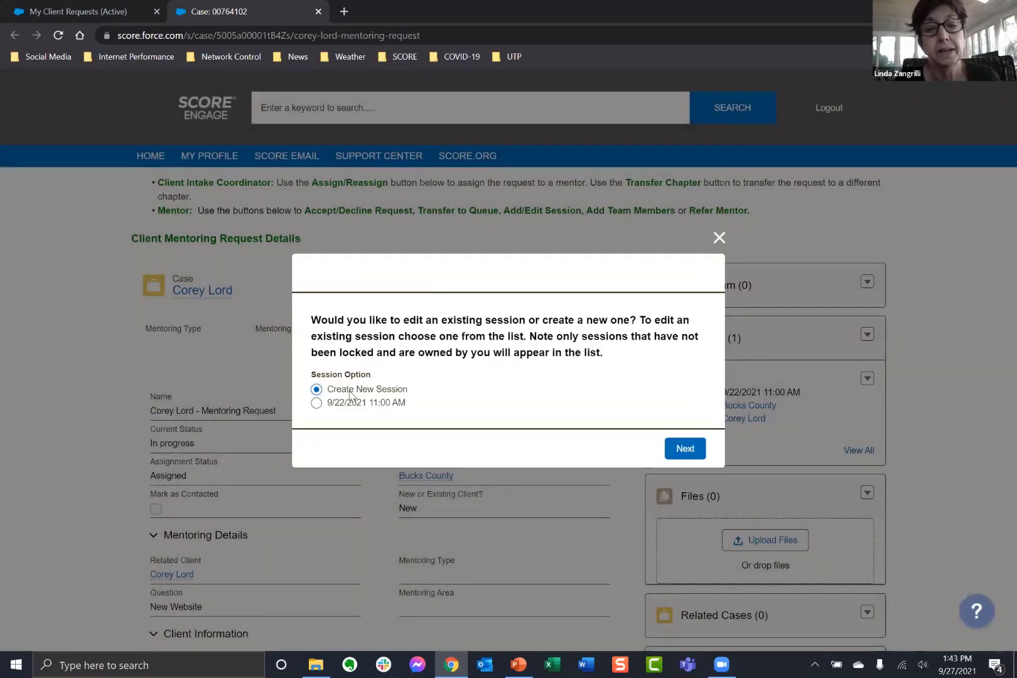
click(698, 455)
click(375, 263)
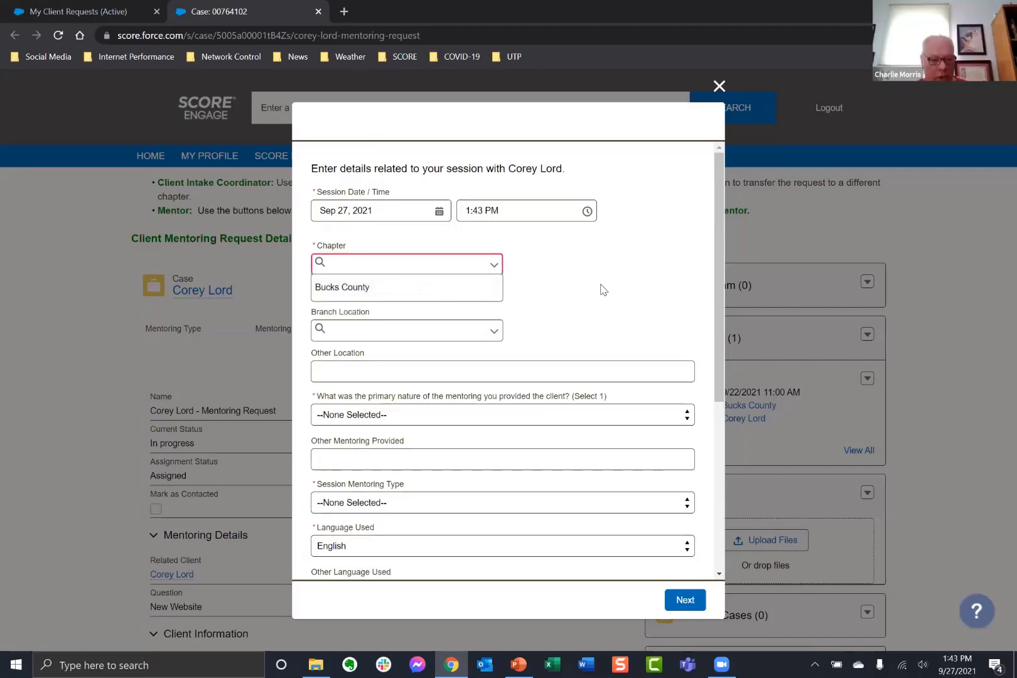
Choose Bucks County from the Chapter dropdown of the new session.
click(395, 264)
click(394, 265)
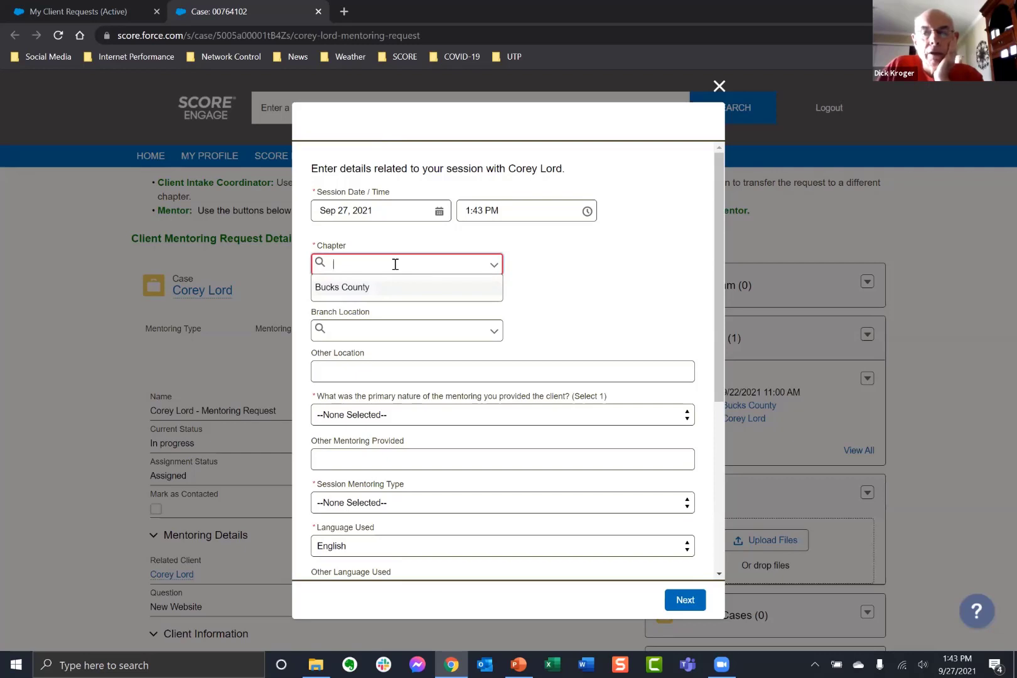
click(363, 288)
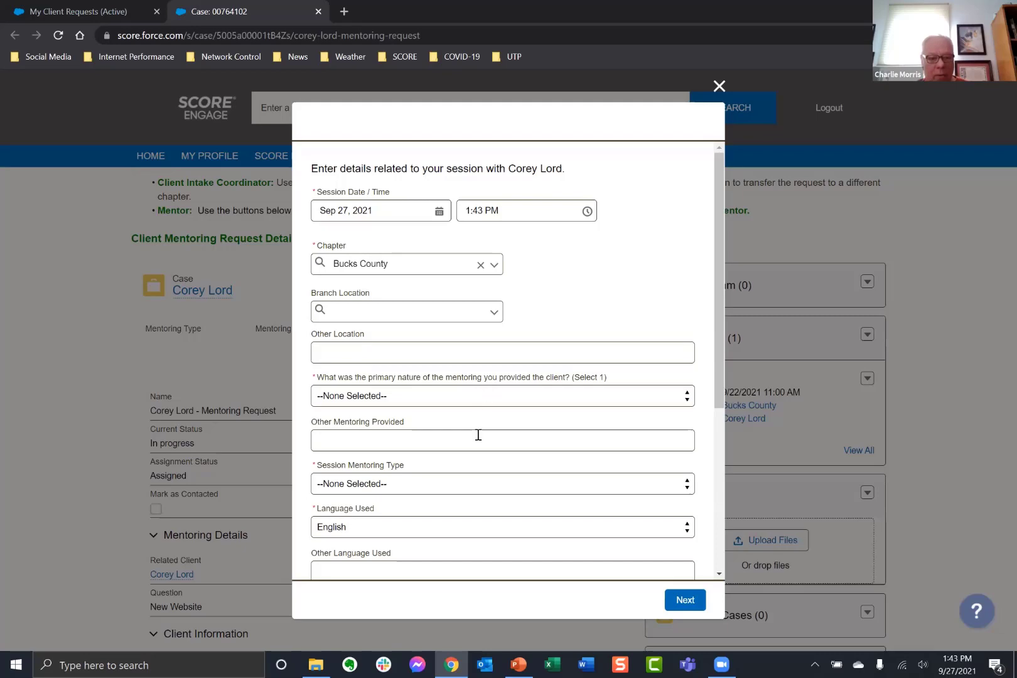
scroll(476, 433, down, 4)
scroll(450, 397, up, 4)
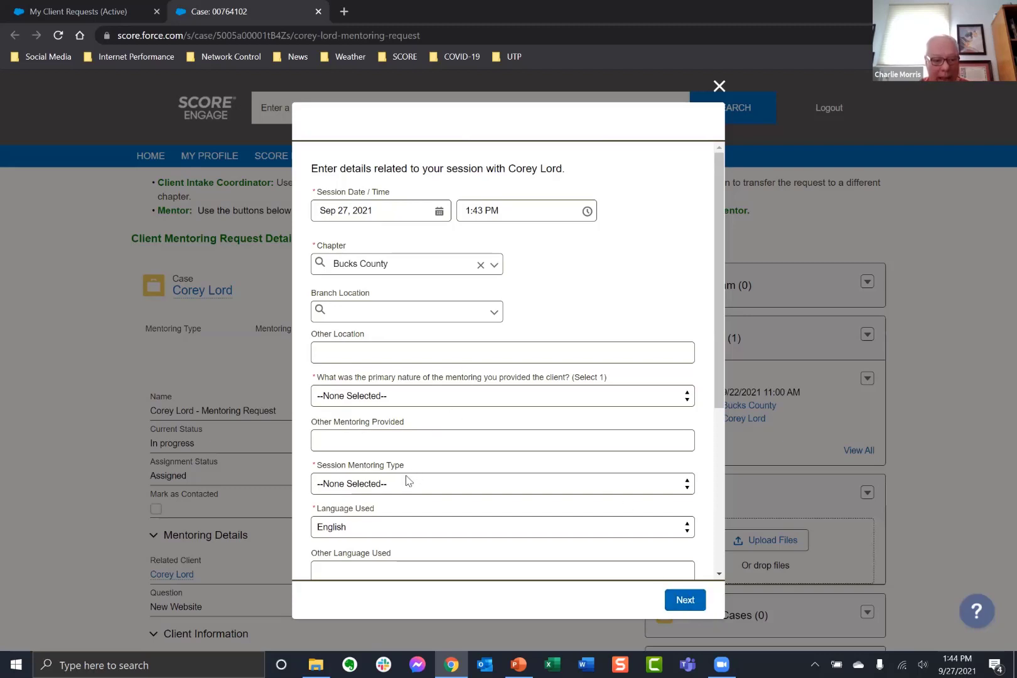
scroll(408, 481, down, 2)
scroll(408, 481, down, 2)
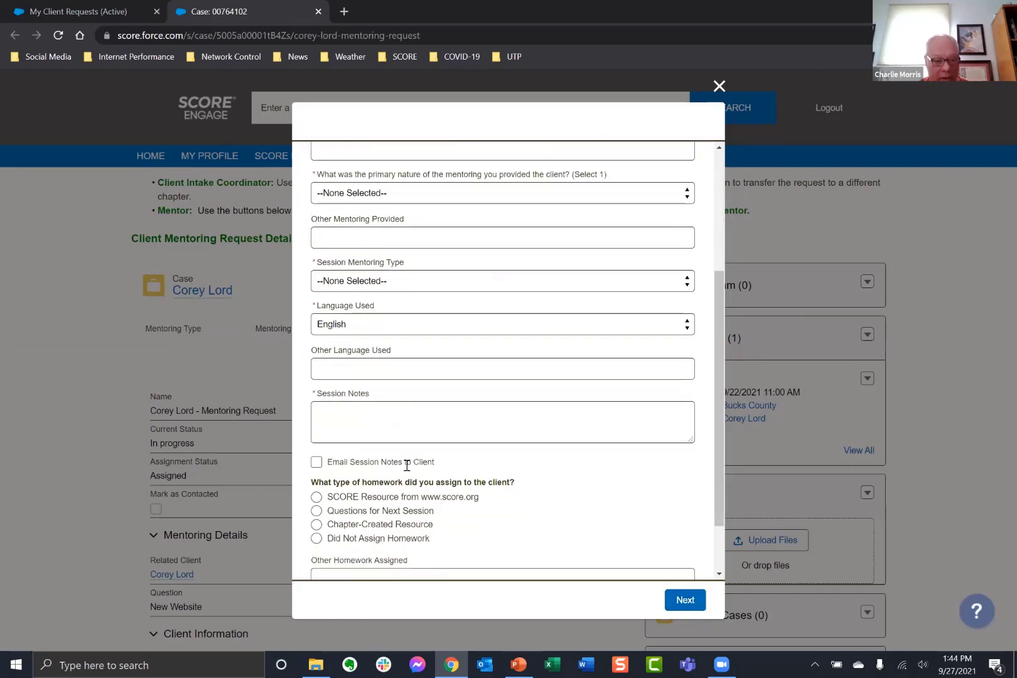
scroll(408, 460, down, 2)
scroll(409, 427, up, 6)
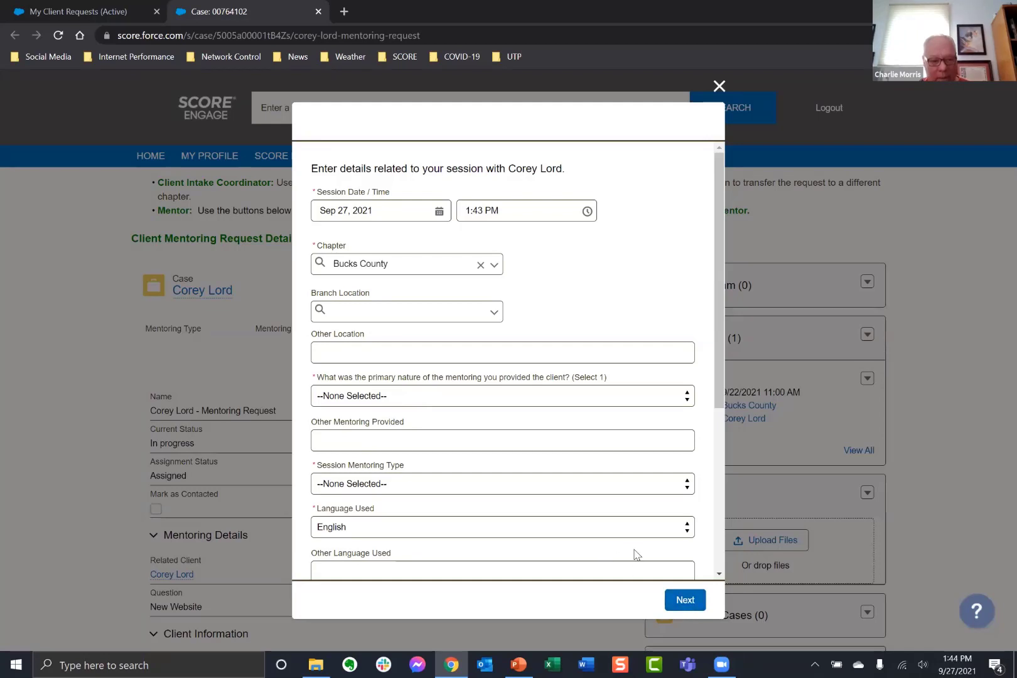
Submit the session form and, after validation fails, reselect Bucks County as chapter.
click(685, 601)
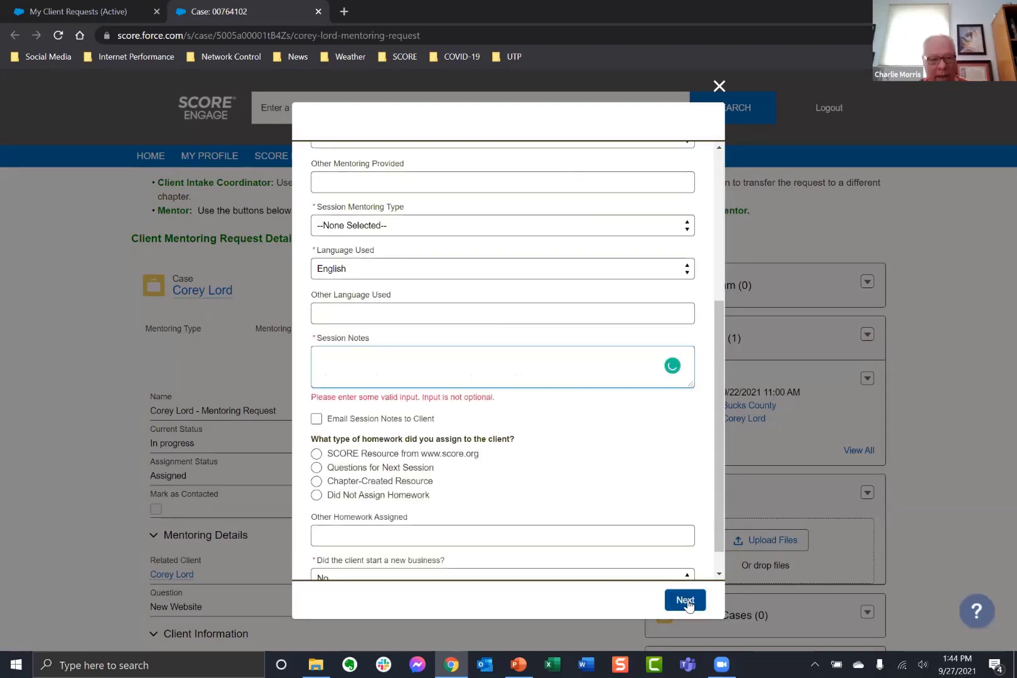
scroll(593, 514, up, 4)
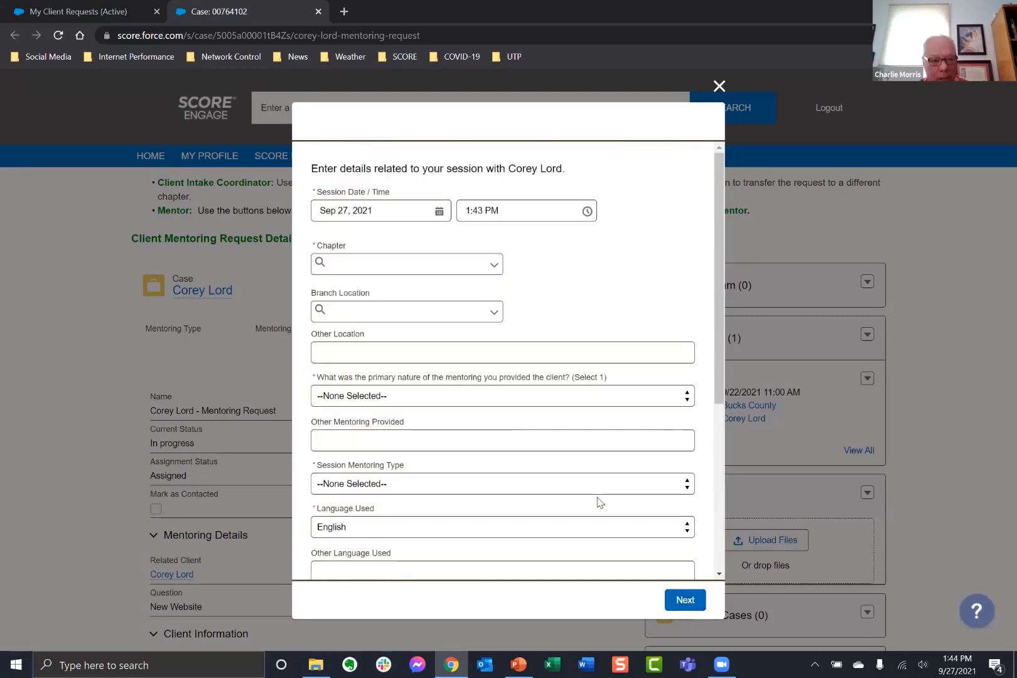
click(377, 266)
click(353, 288)
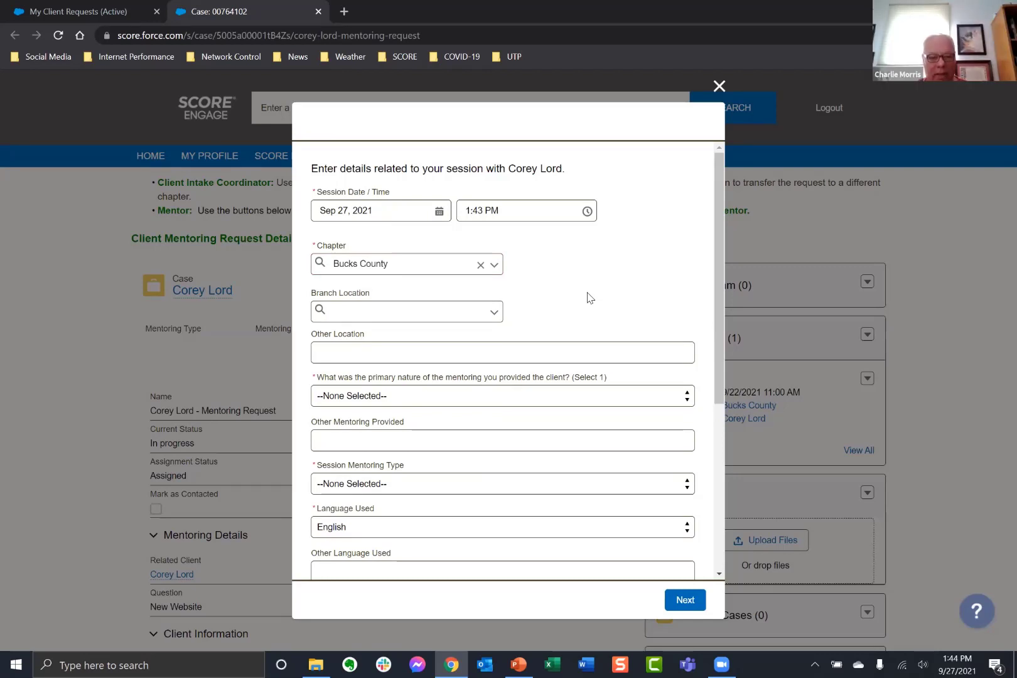
scroll(525, 385, down, 3)
scroll(525, 388, down, 1)
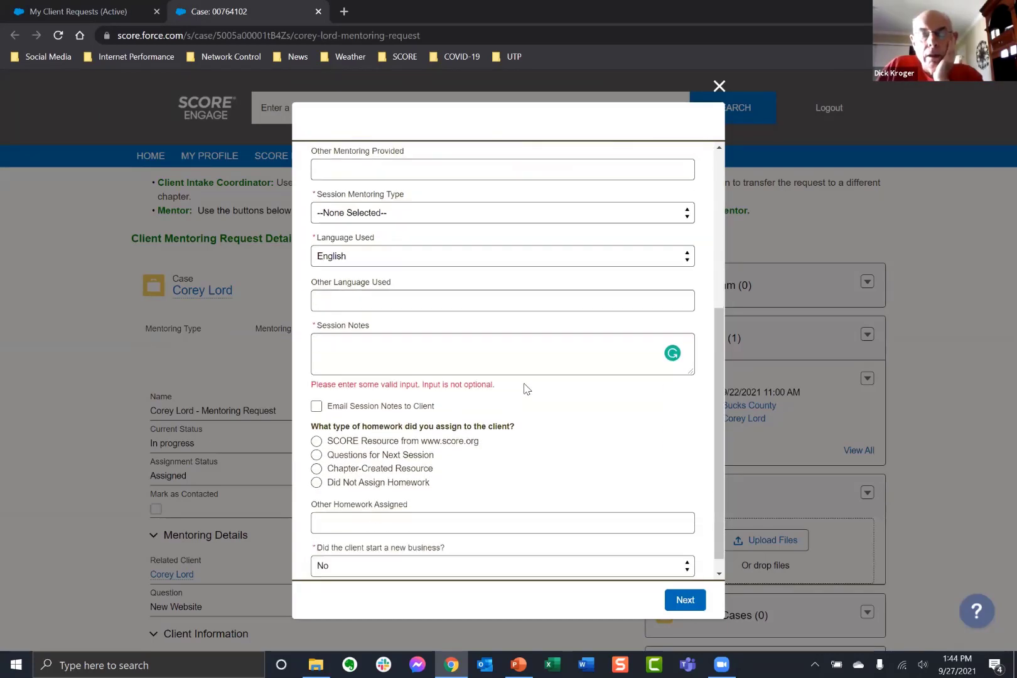
scroll(526, 386, up, 5)
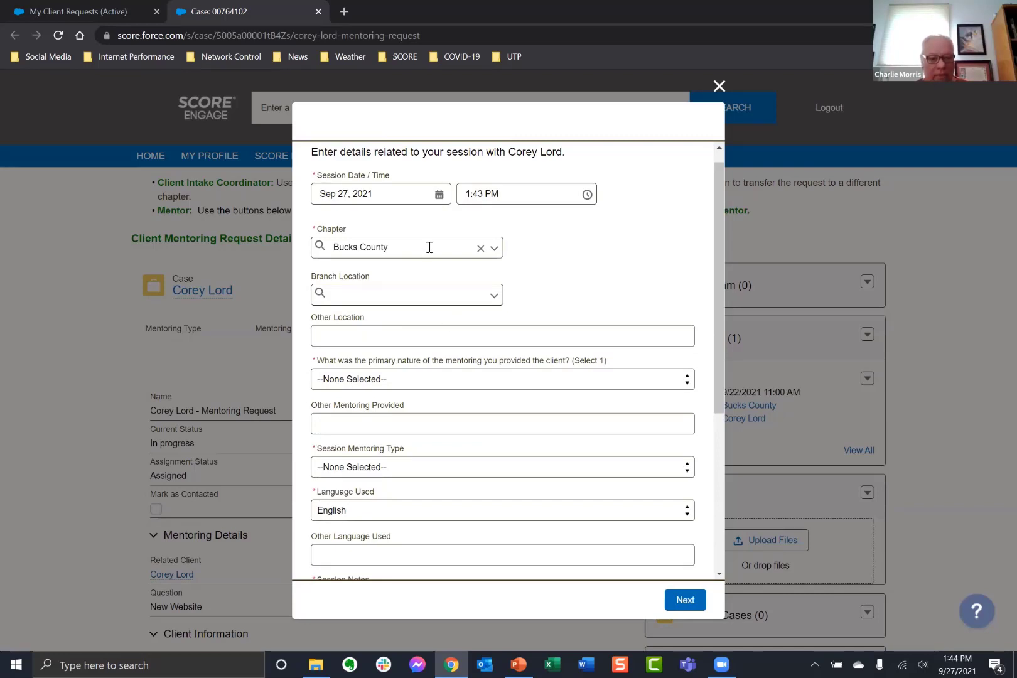
Confirm Bucks County as chapter once more and scroll down to the required Session Notes.
scroll(516, 482, down, 2)
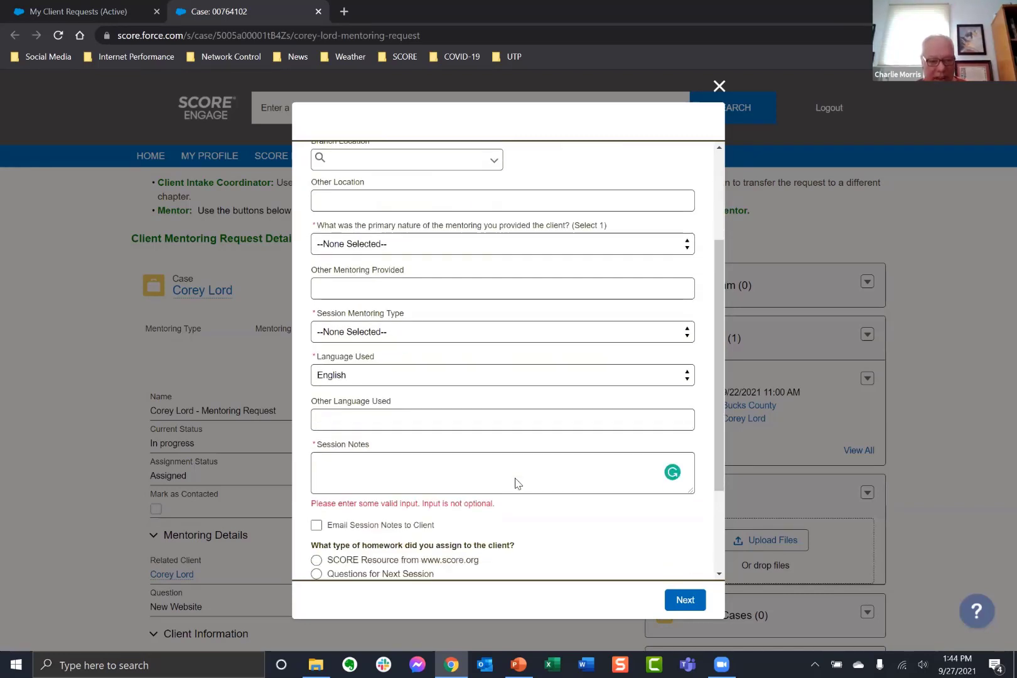
scroll(470, 245, down, 2)
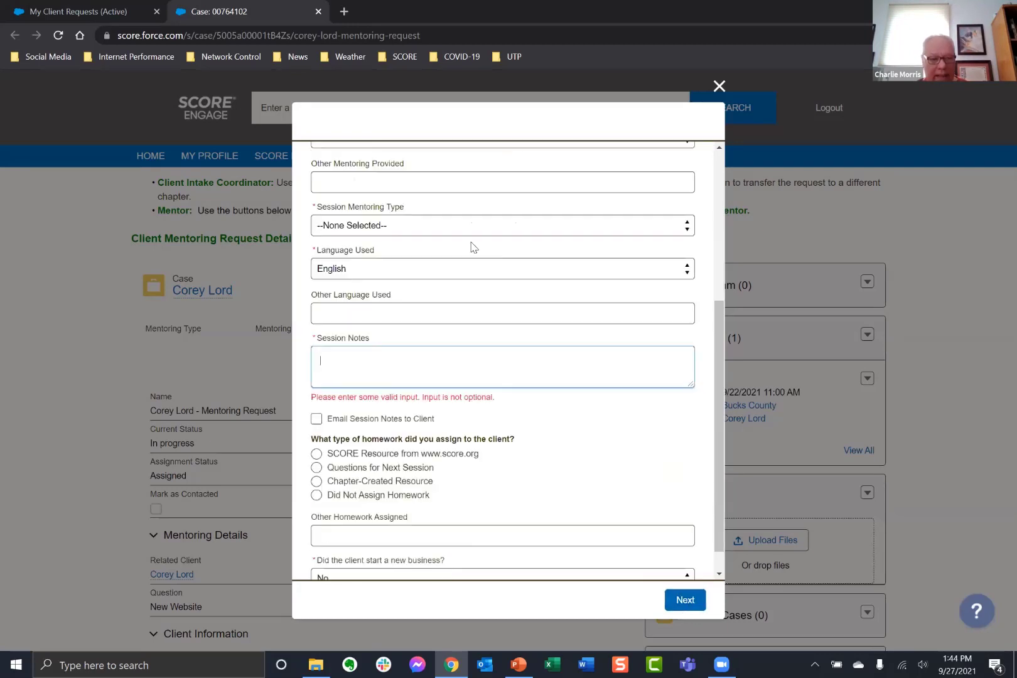
scroll(439, 277, up, 4)
click(418, 265)
click(402, 281)
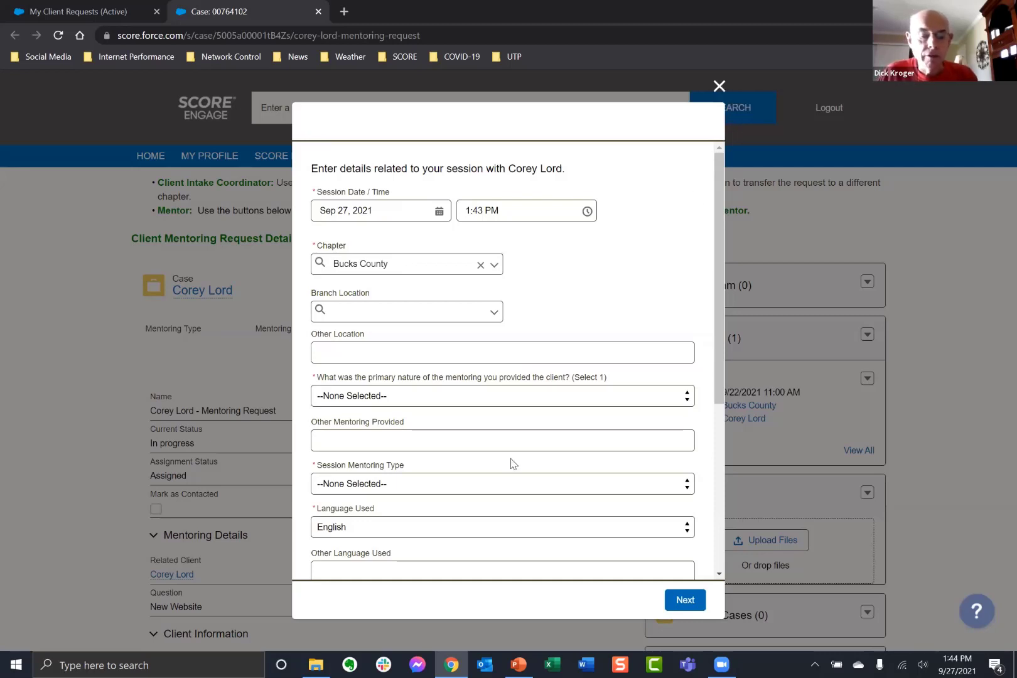
scroll(511, 458, down, 4)
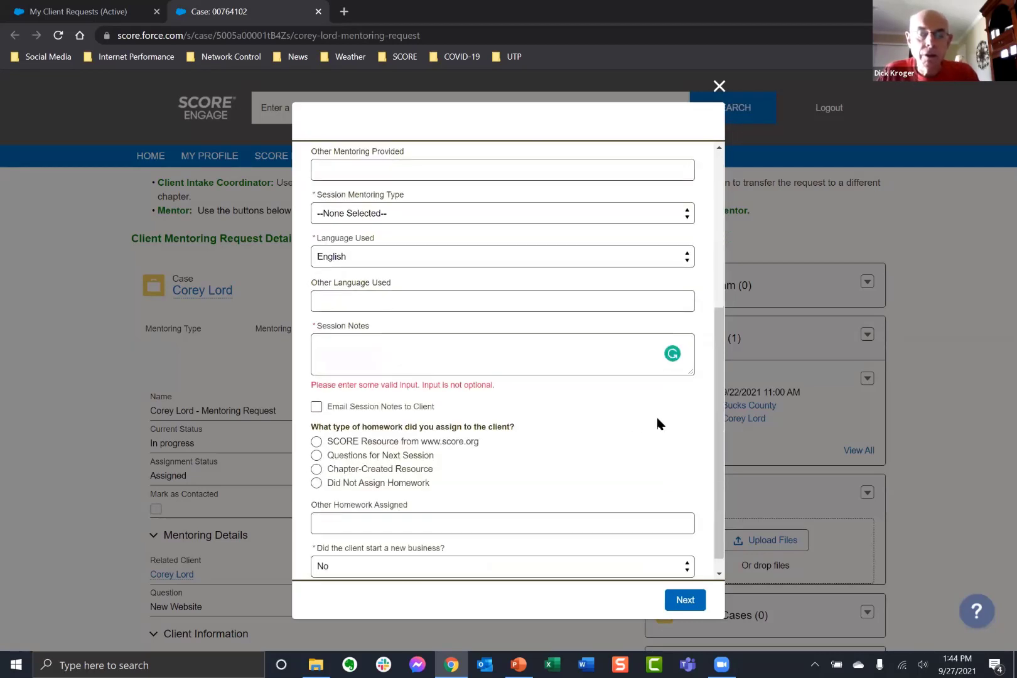
Enlarge the Session Notes box and place the cursor inside it.
drag(692, 372, 692, 476)
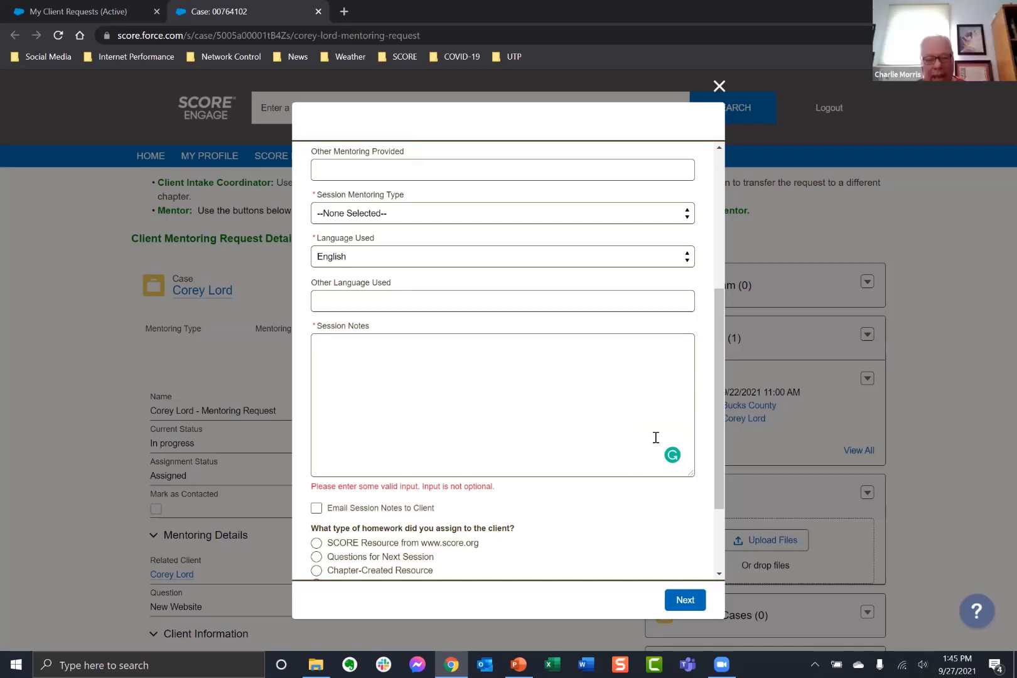
click(416, 367)
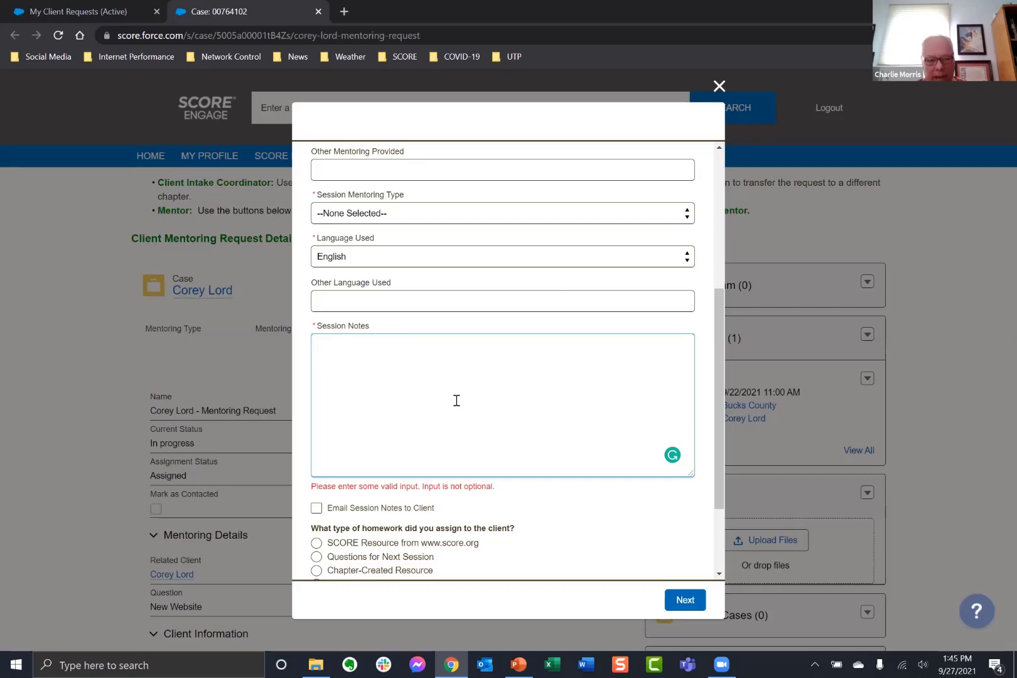
Close the session form unsaved, close the extra Home tab, and return to the home dashboard.
click(719, 86)
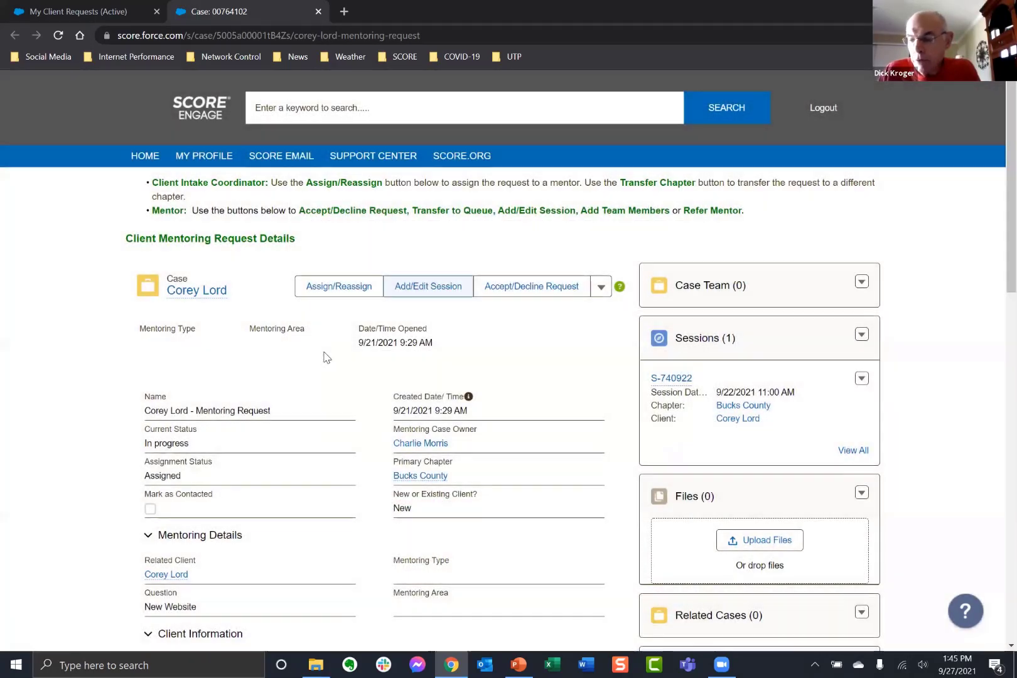
click(151, 162)
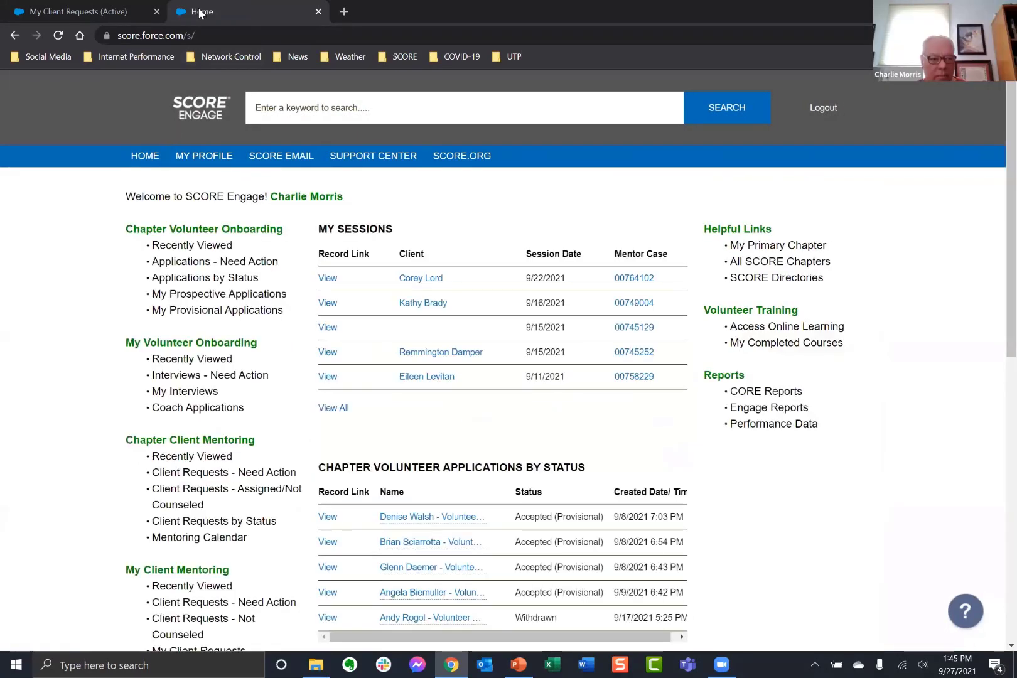
right_click(198, 11)
click(233, 180)
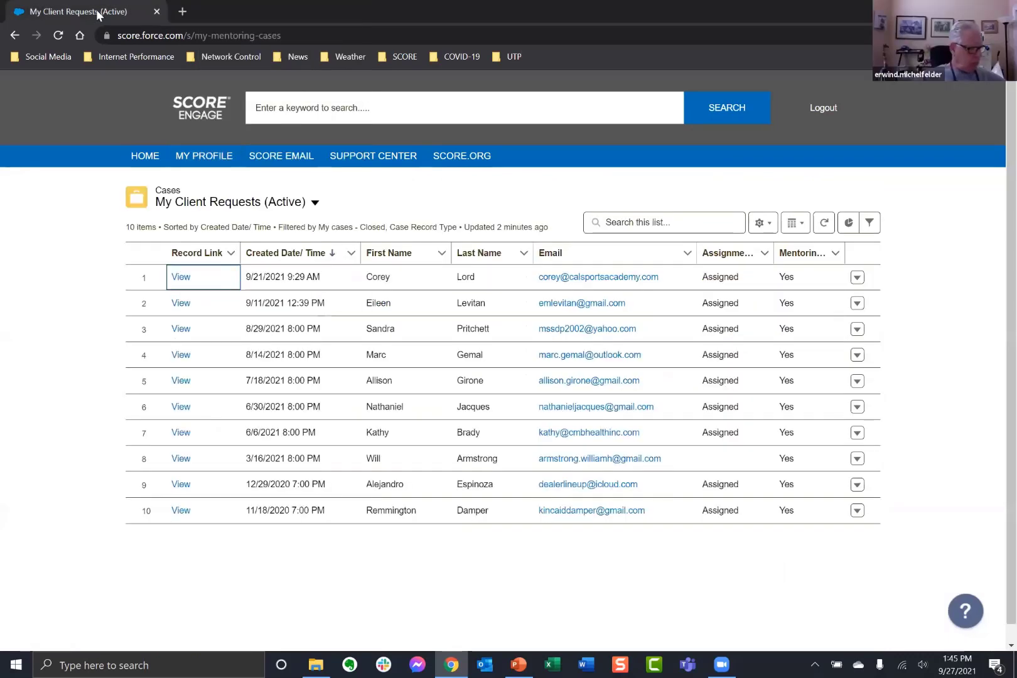
click(144, 160)
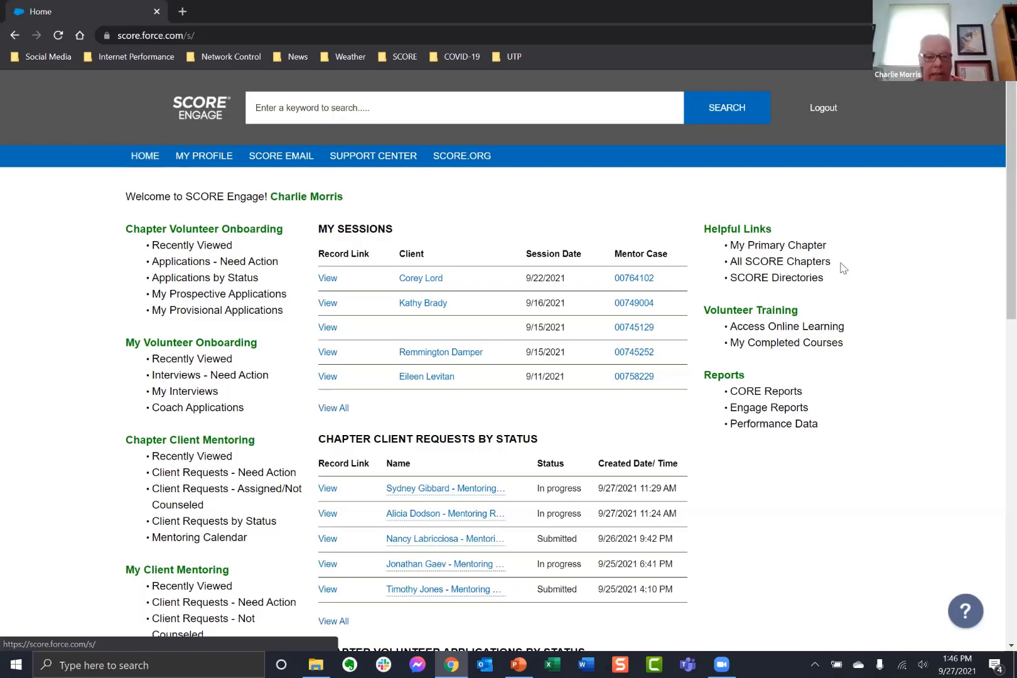
click(791, 246)
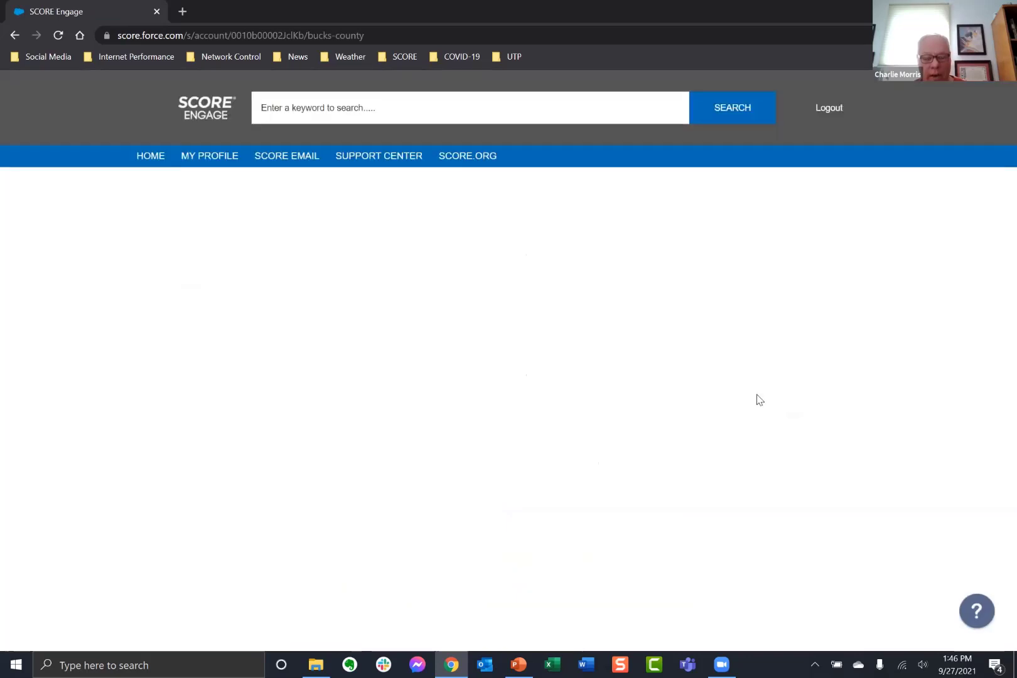
scroll(784, 411, down, 3)
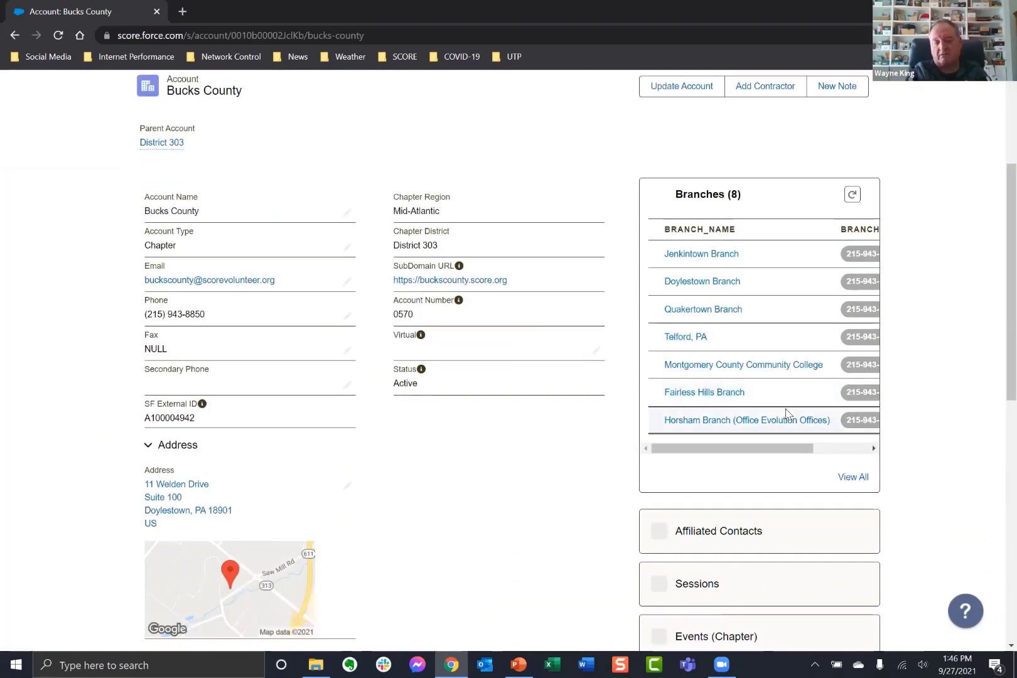
scroll(782, 428, down, 3)
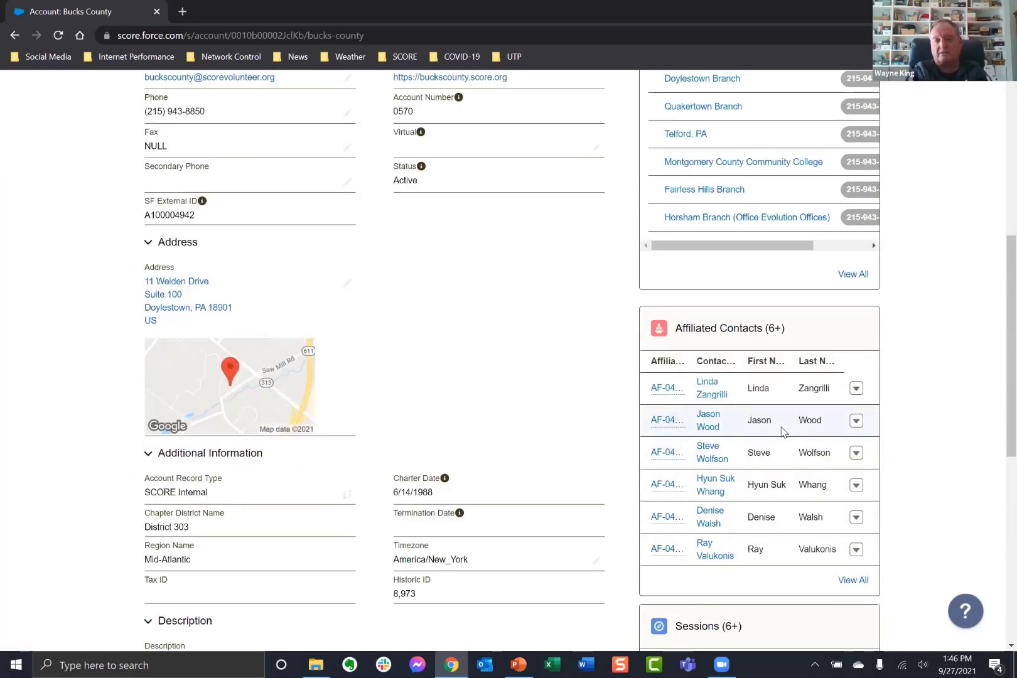
click(854, 580)
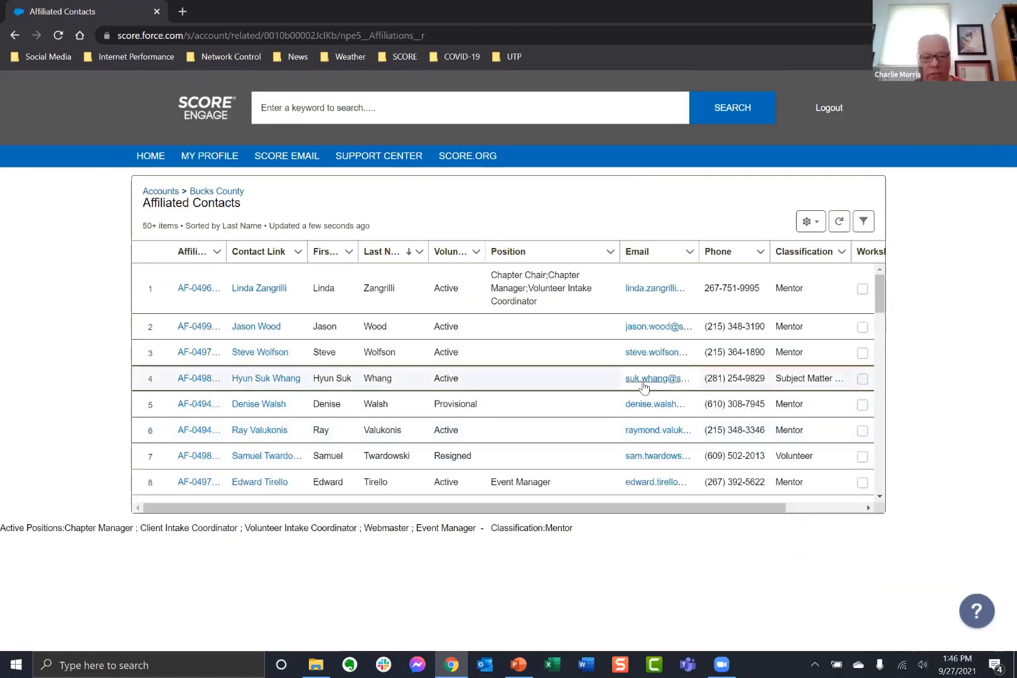
scroll(668, 367, down, 1)
scroll(669, 367, up, 1)
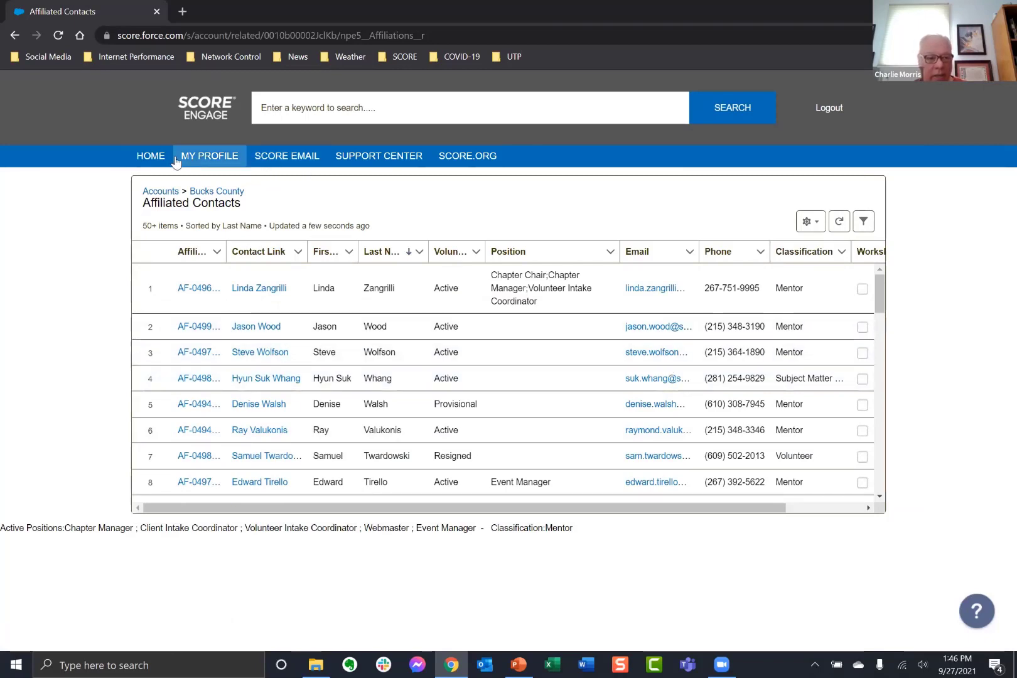
click(157, 158)
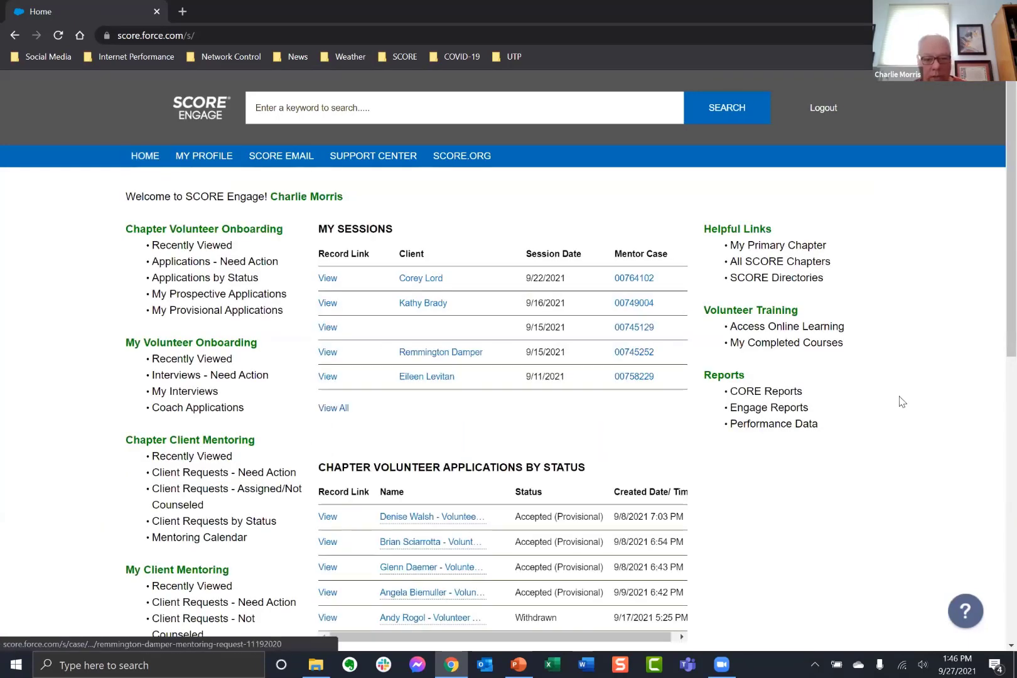
Open the Chapter Volunteer Roster Report from CORE Reports, signing in with the volunteer Google account.
click(764, 391)
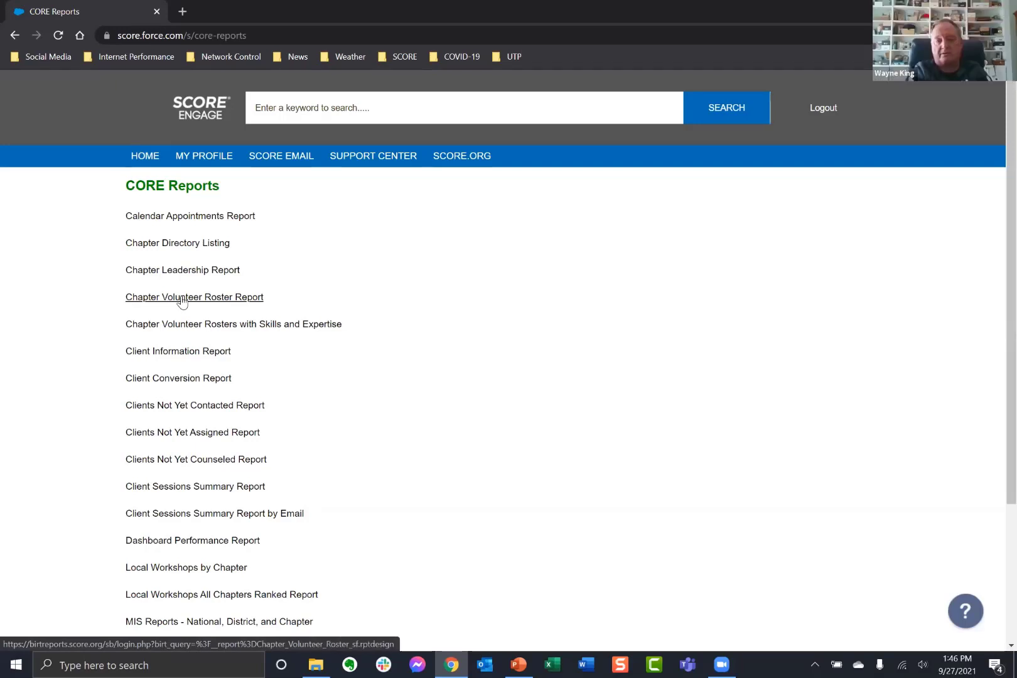
click(181, 298)
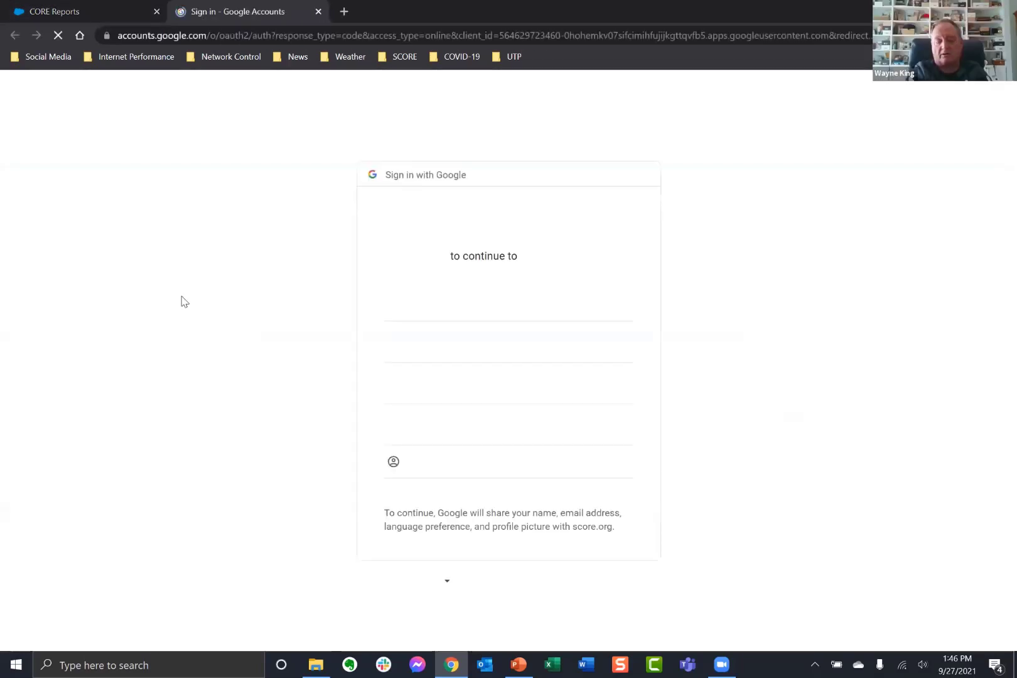
click(475, 356)
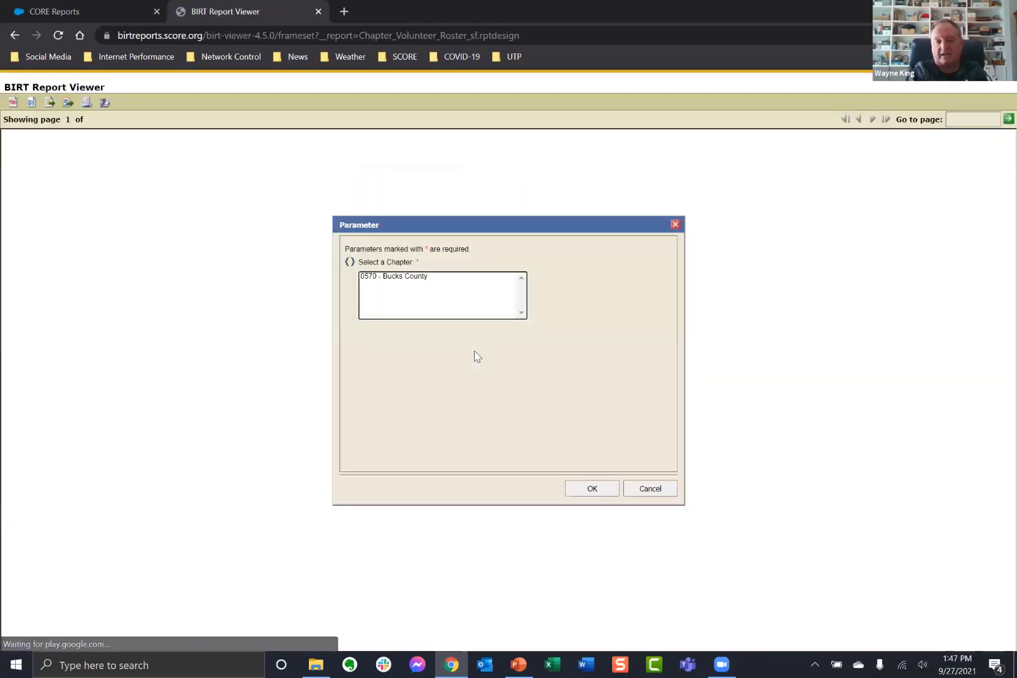
Run the report for 0570 - Bucks County, then close the report tab.
click(428, 276)
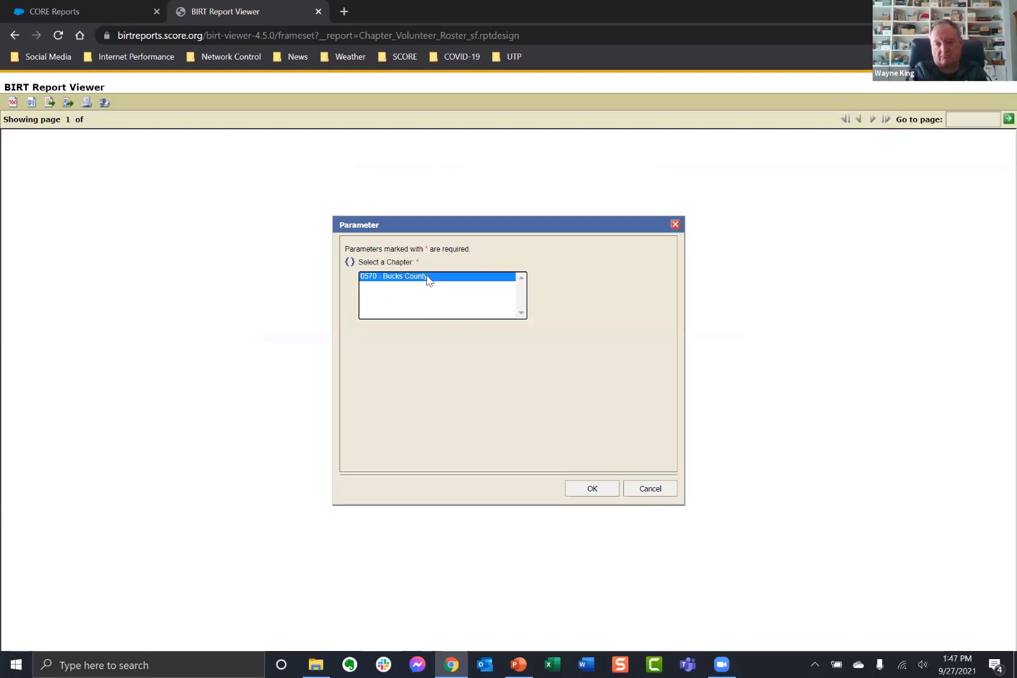
click(604, 489)
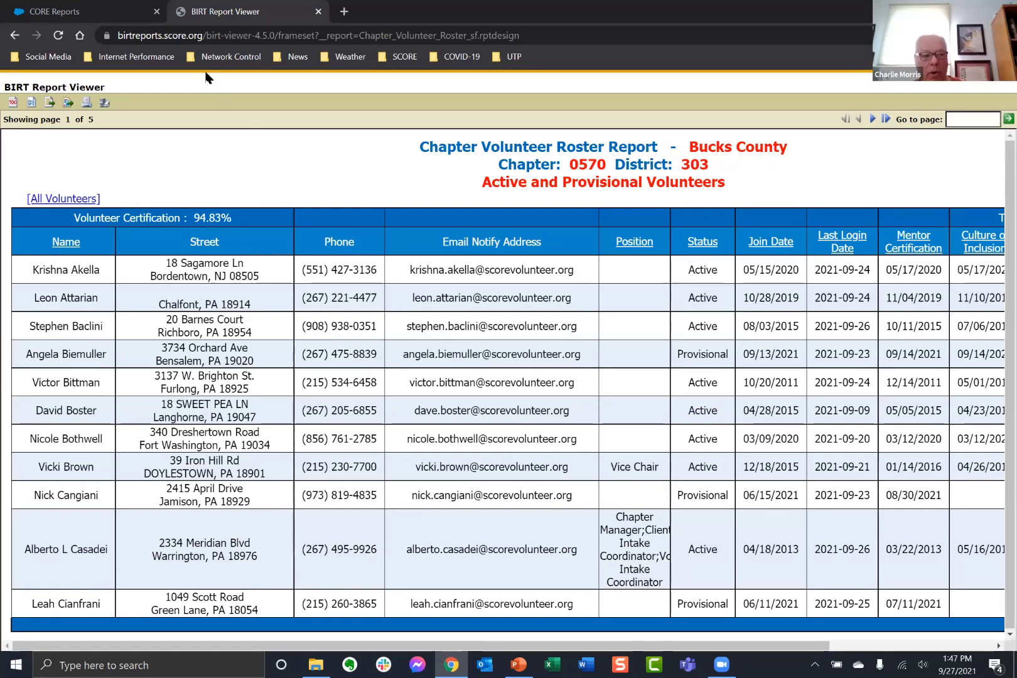
right_click(195, 8)
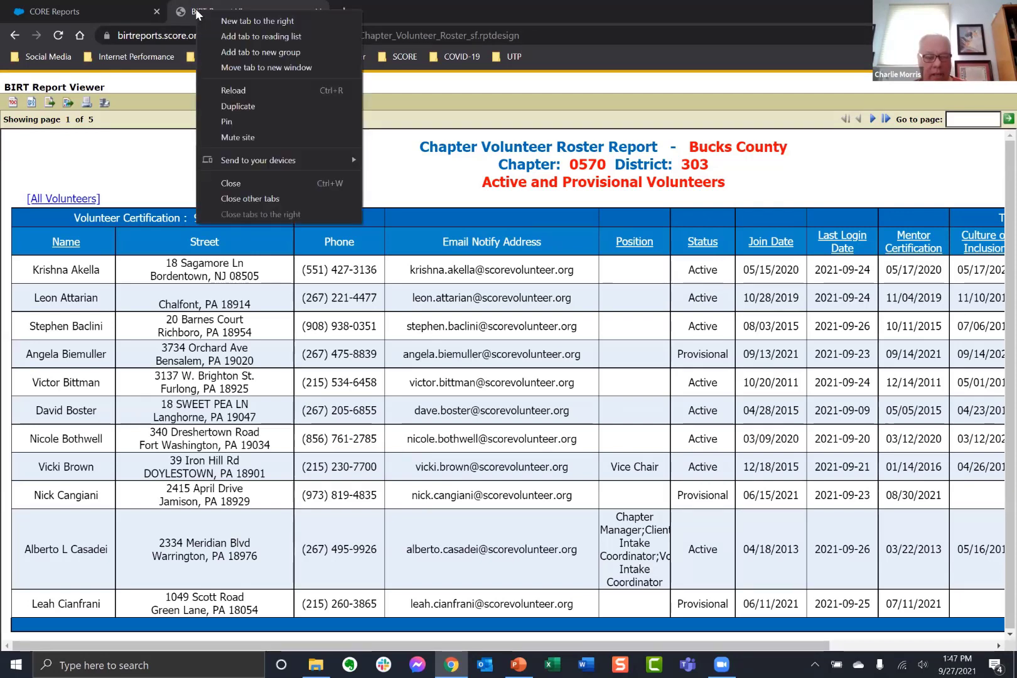
click(240, 184)
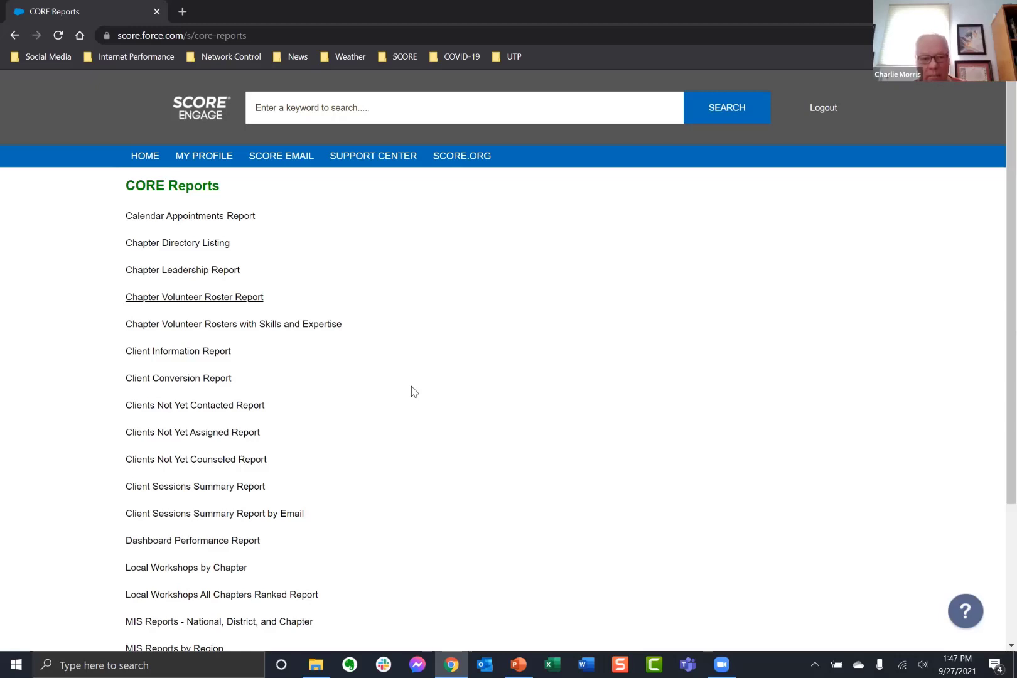
Return to the SCORE Engage home dashboard with My Sessions and client requests by status.
click(142, 158)
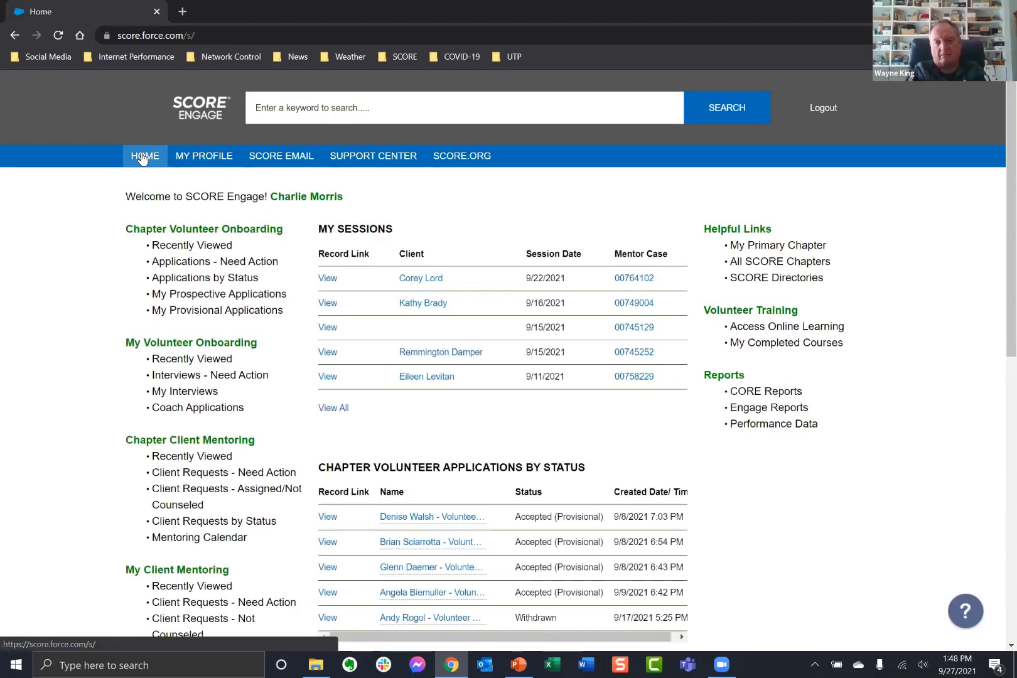